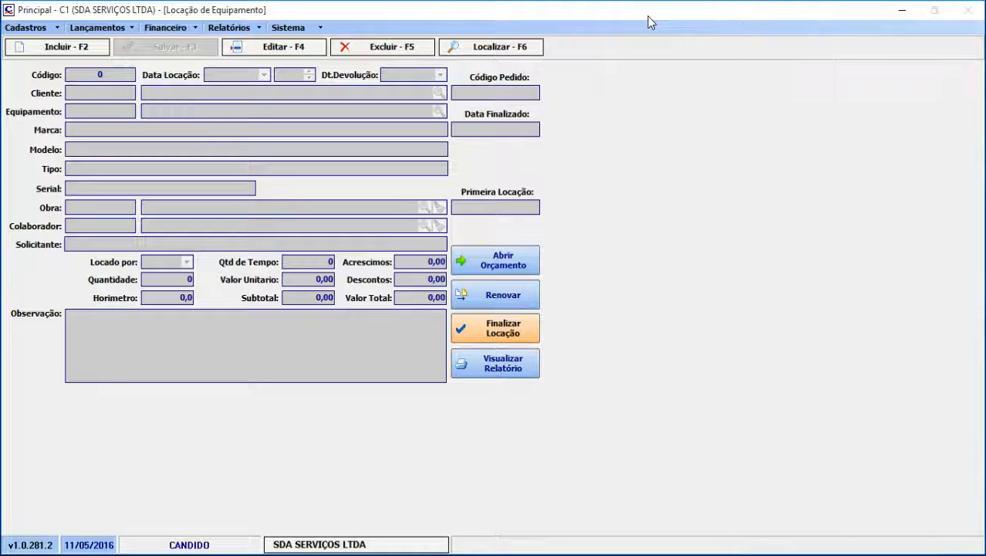
Start a new equipment rental record with rental date 09/05/2016 and time 10:00
{"action": "left_click", "coordinate": [89, 49]}
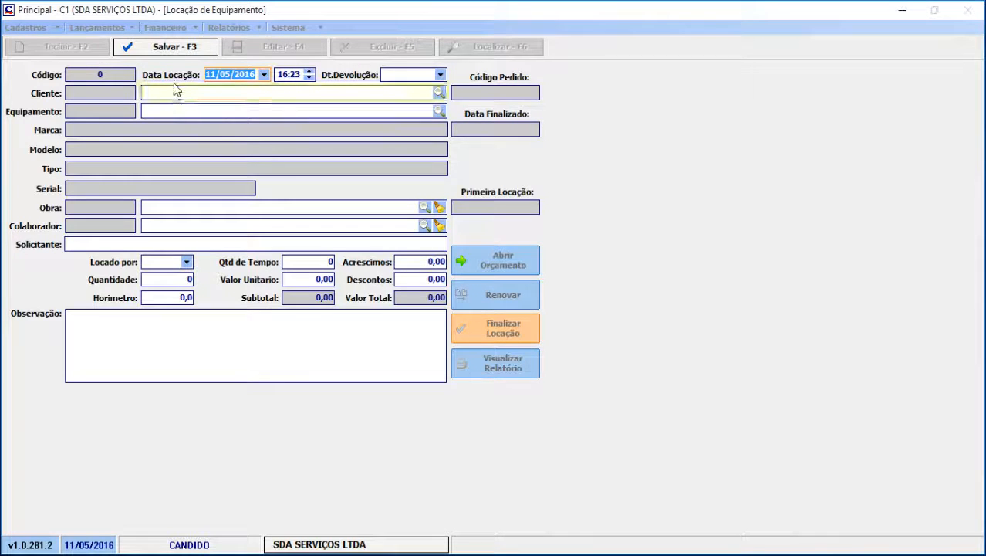
{"action": "left_click", "coordinate": [264, 75]}
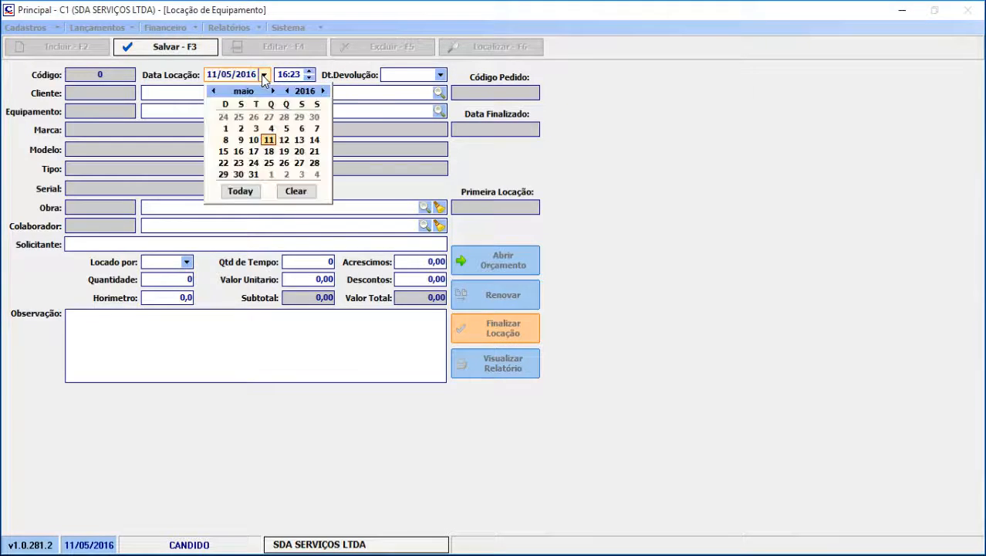
{"action": "left_click", "coordinate": [240, 140]}
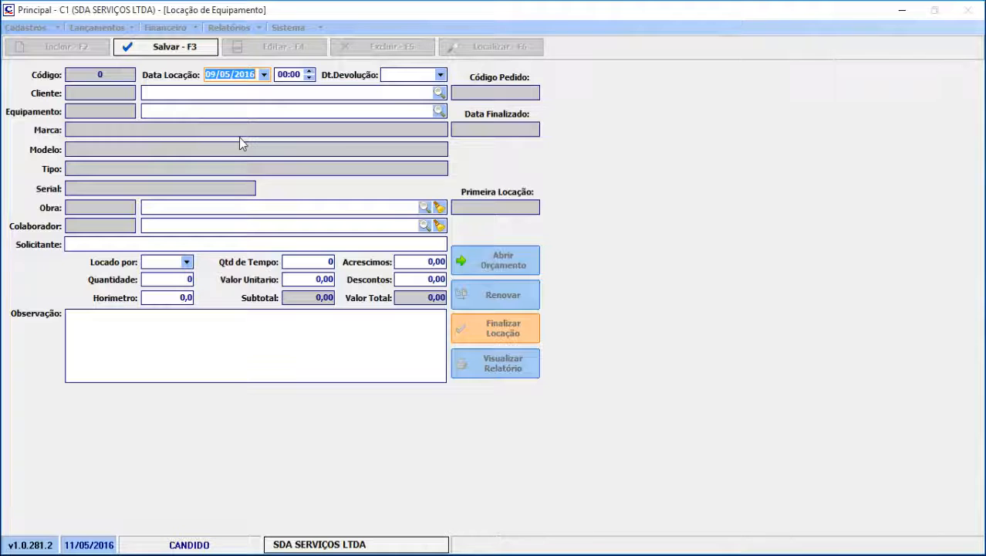
{"action": "left_click", "coordinate": [286, 75]}
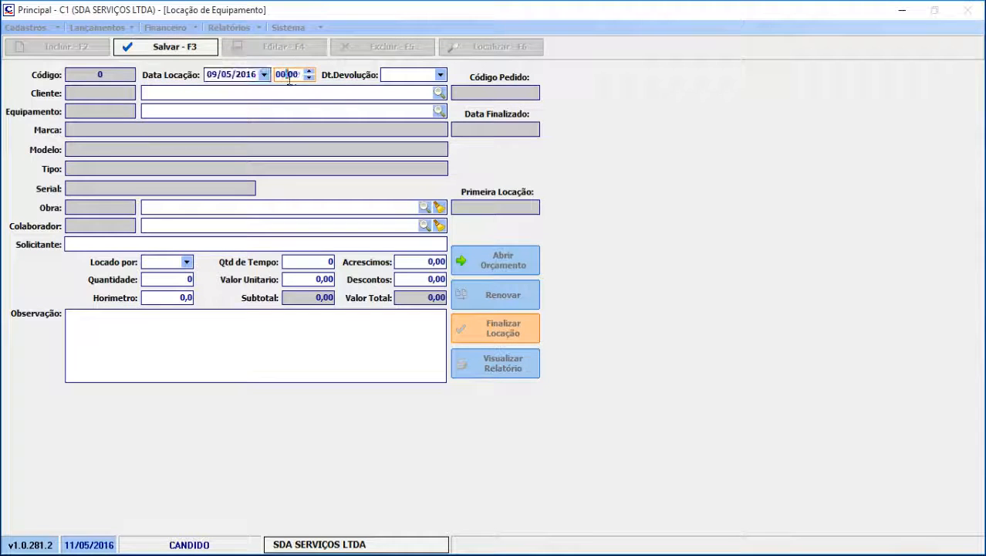
{"action": "left_click_drag", "start_coordinate": [298, 75], "coordinate": [229, 52]}
{"action": "type", "text": "10"}
{"action": "key", "text": "Tab"}
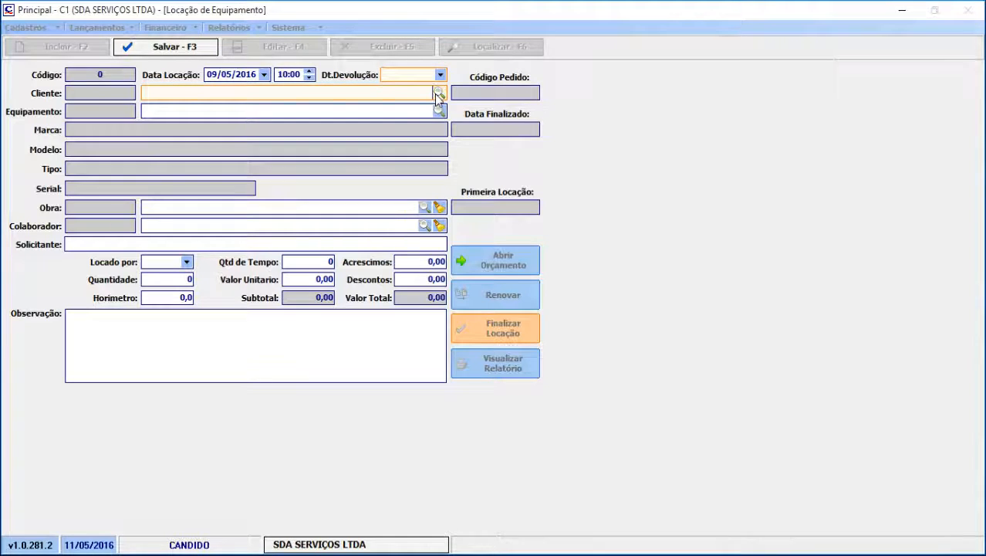
Assign CASA AGROPECUÁRIA CAMPOS as the client and COMPRESSOR ROTATIVO as the rented equipment
{"action": "left_click", "coordinate": [437, 93]}
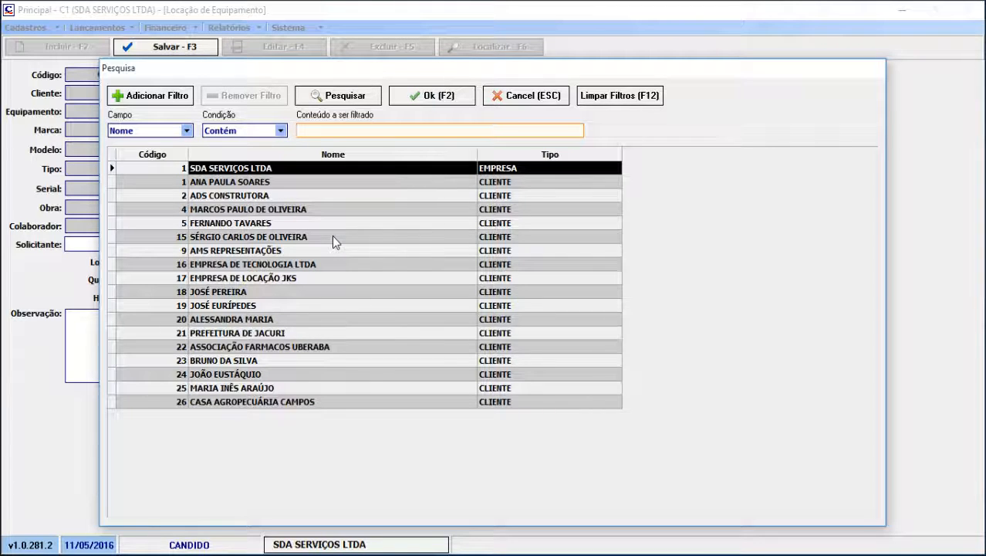
{"action": "double_click", "coordinate": [300, 402]}
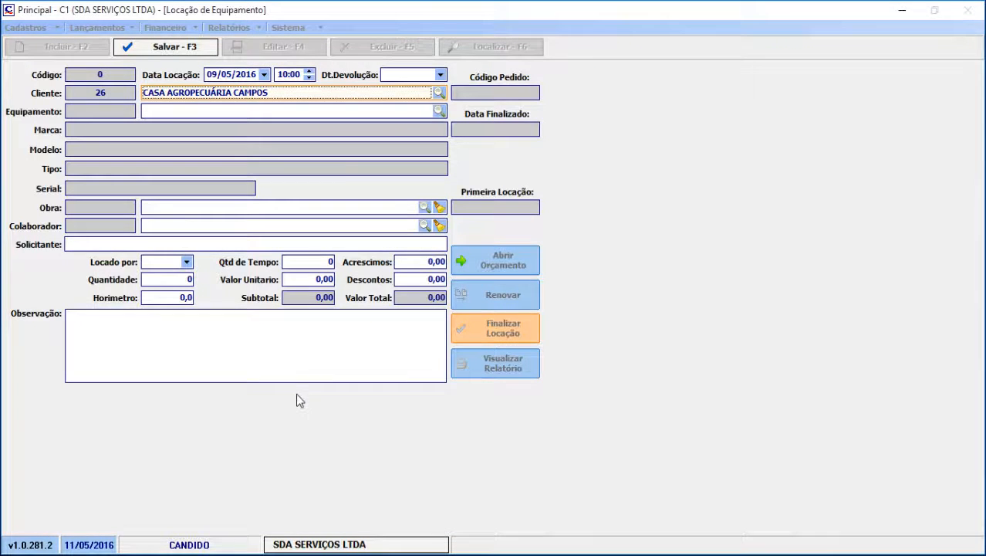
{"action": "left_click", "coordinate": [439, 112]}
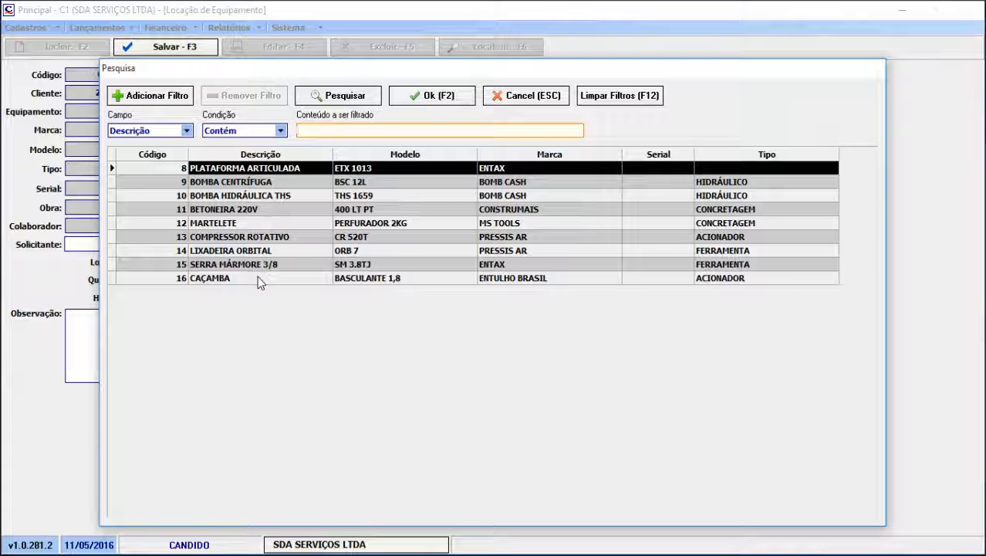
{"action": "double_click", "coordinate": [268, 237]}
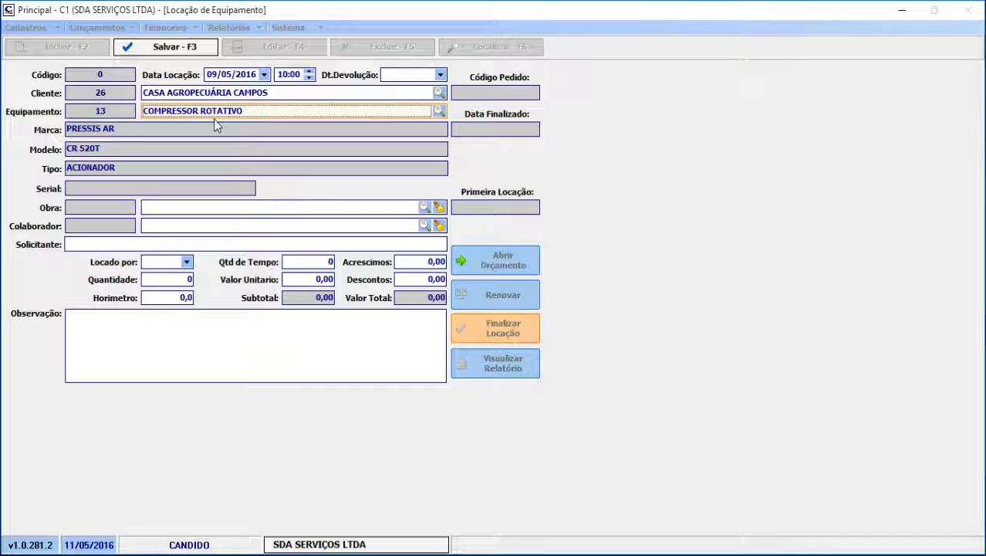
Assign GALERIA SEIS ARCOS as the work site and the second listed employee as the Colaborador
{"action": "left_click", "coordinate": [423, 208]}
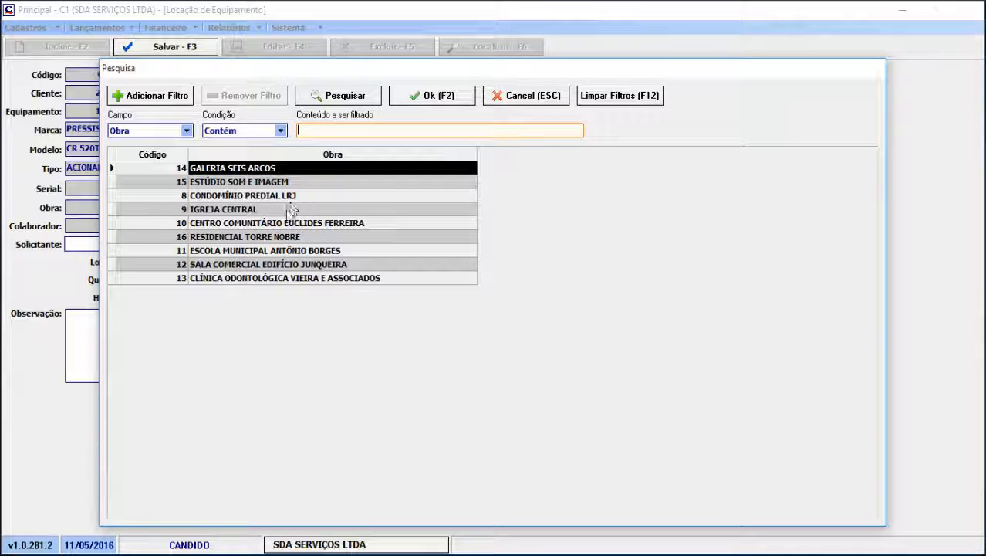
{"action": "double_click", "coordinate": [284, 169]}
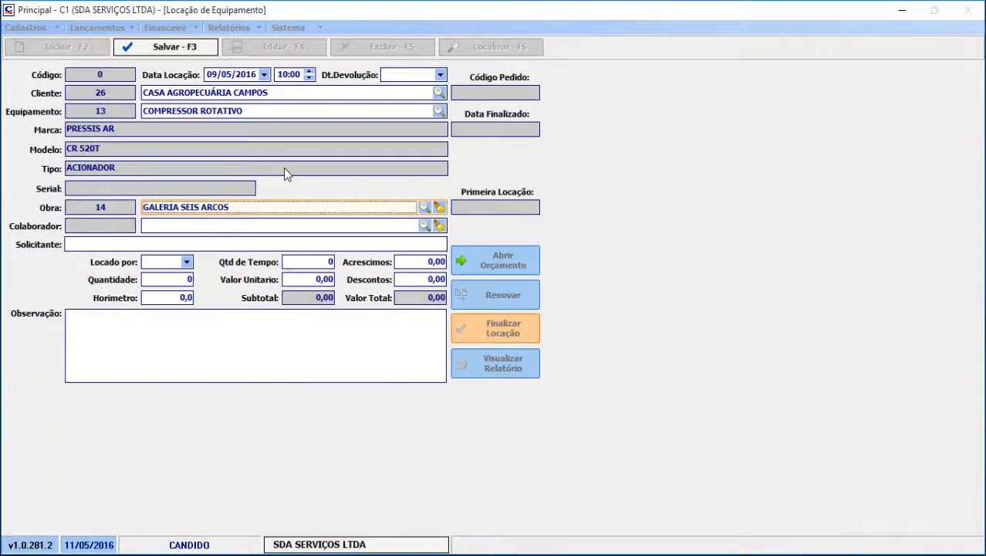
{"action": "left_click", "coordinate": [423, 226]}
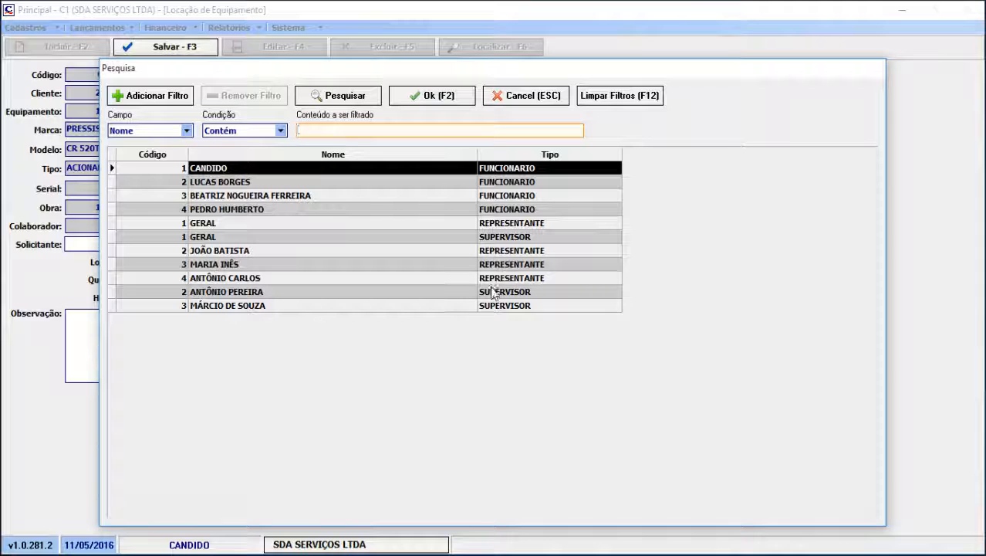
{"action": "left_click", "coordinate": [301, 182]}
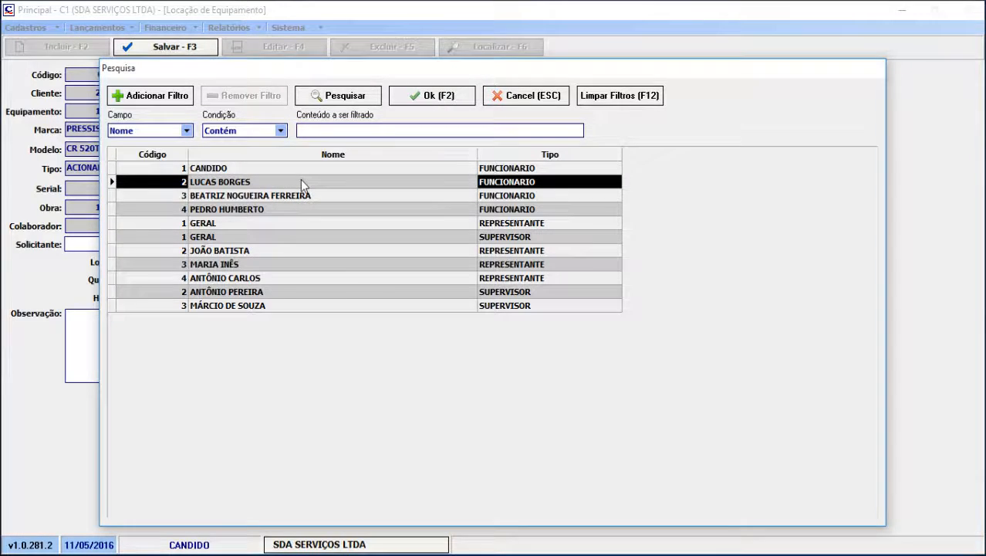
{"action": "double_click", "coordinate": [300, 180]}
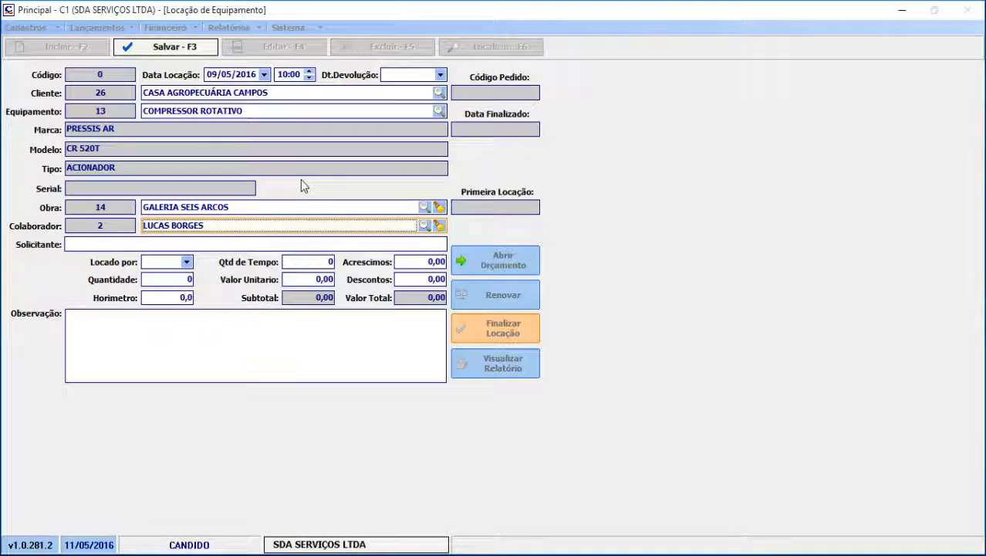
Postpone the Dell Update reminder and enter the requester's full name in the Solicitante field
{"action": "left_click", "coordinate": [249, 245]}
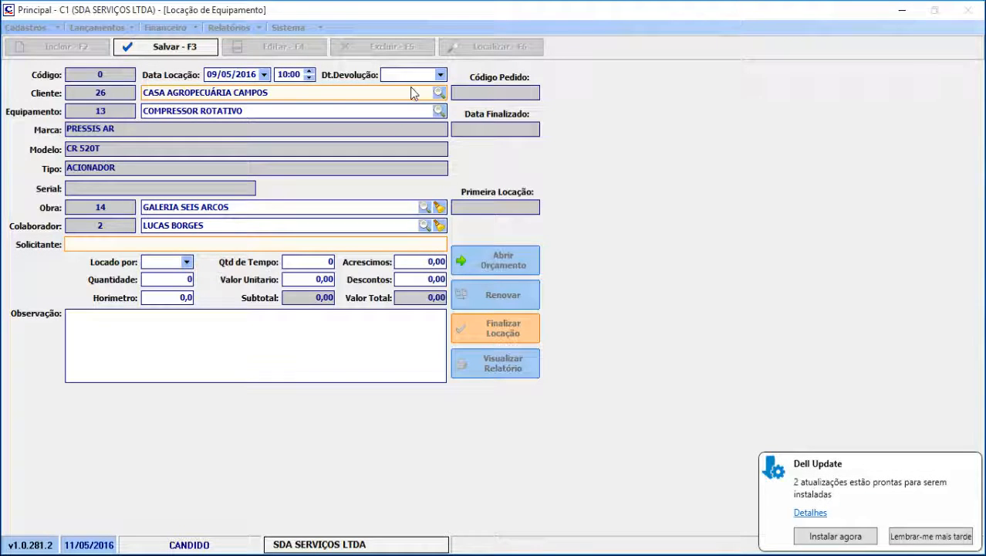
{"action": "left_click", "coordinate": [954, 536]}
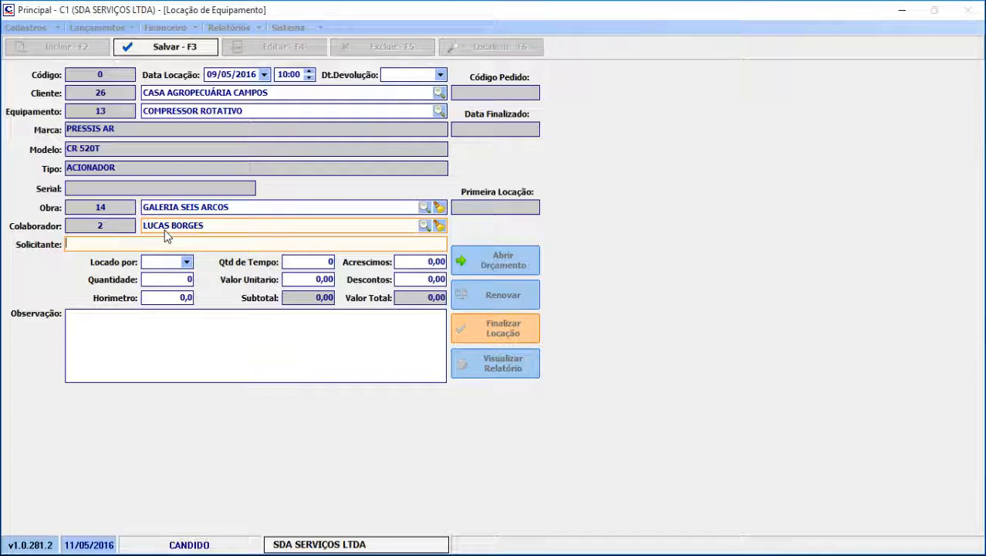
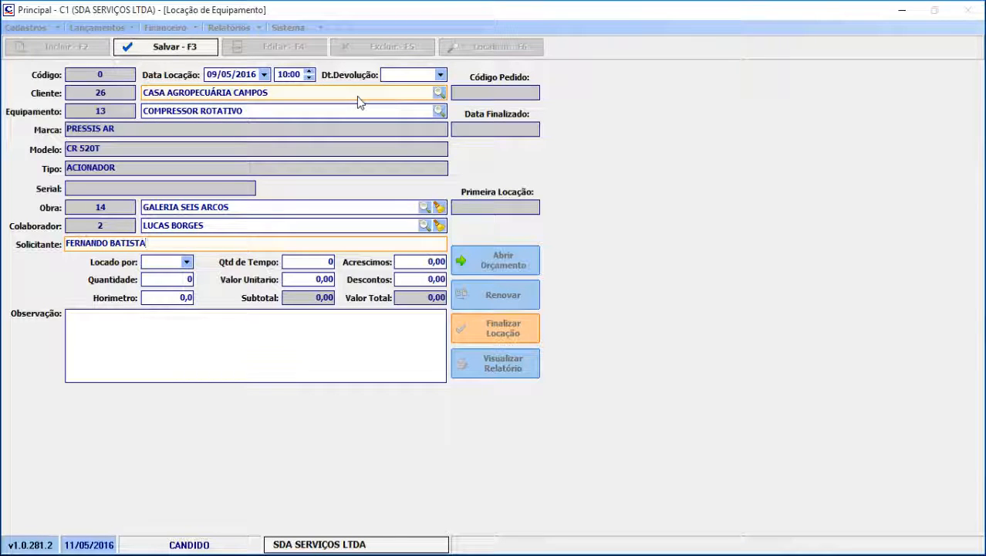
Set the rental to be charged by DIA, with a time quantity of 7 and an equipment quantity of 1
{"action": "left_click", "coordinate": [188, 264]}
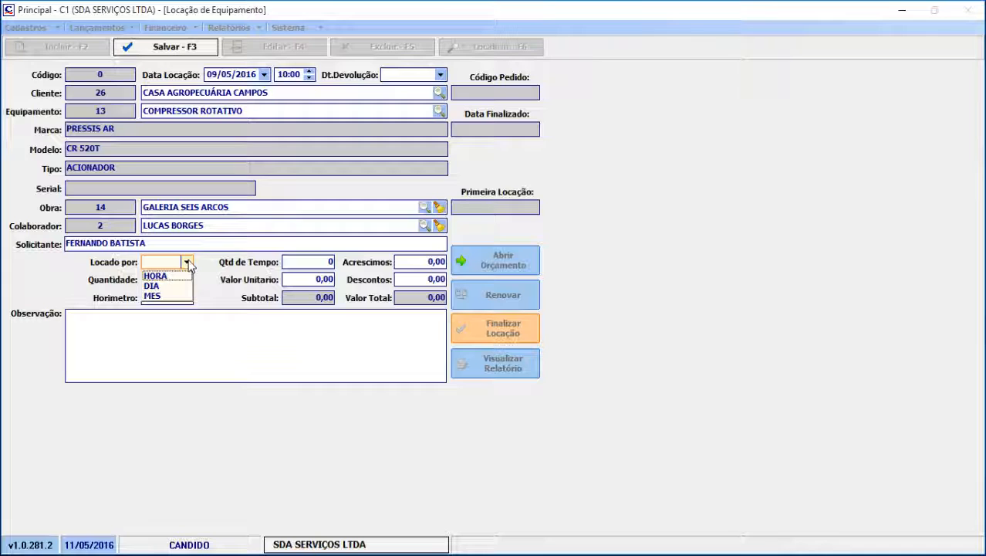
{"action": "left_click", "coordinate": [153, 288]}
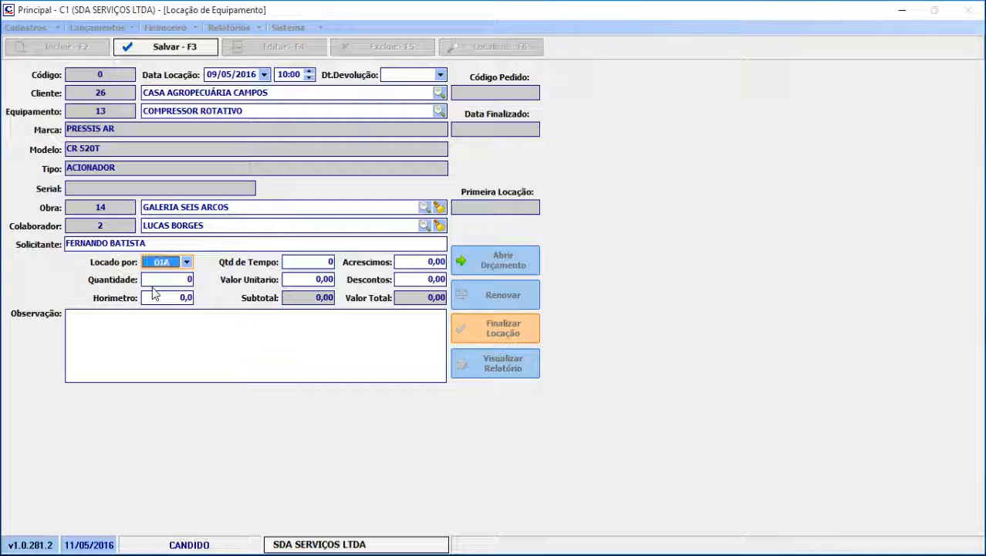
{"action": "left_click", "coordinate": [314, 262]}
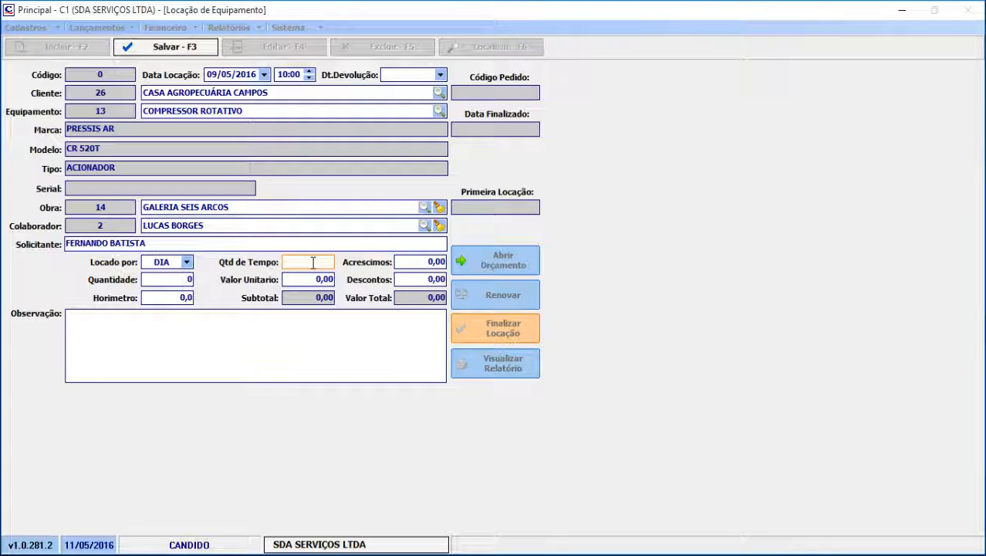
{"action": "type", "text": "7"}
{"action": "left_click", "coordinate": [152, 281]}
{"action": "type", "text": "1"}
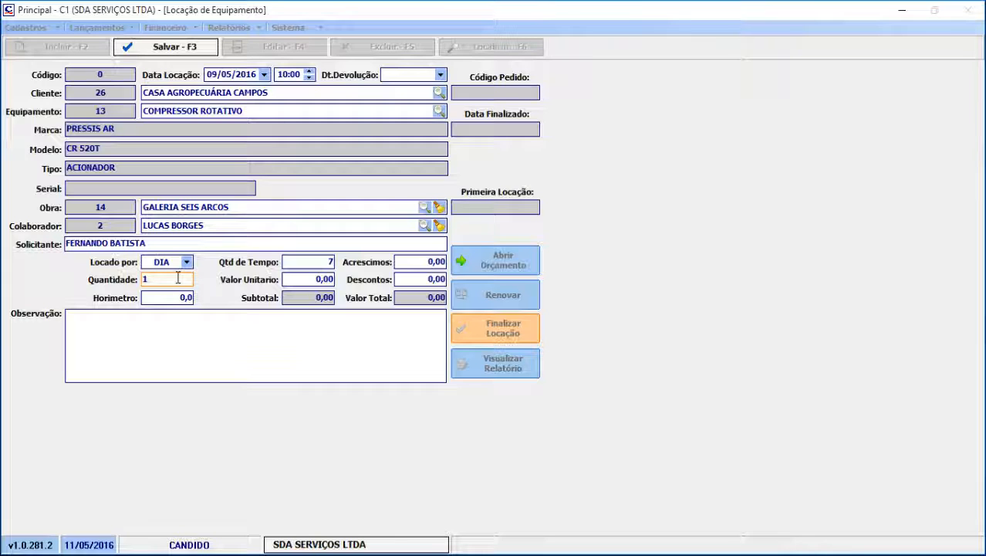
Set the rental's unit value to 55,00 and its discount to 50,00
{"action": "left_click", "coordinate": [299, 283]}
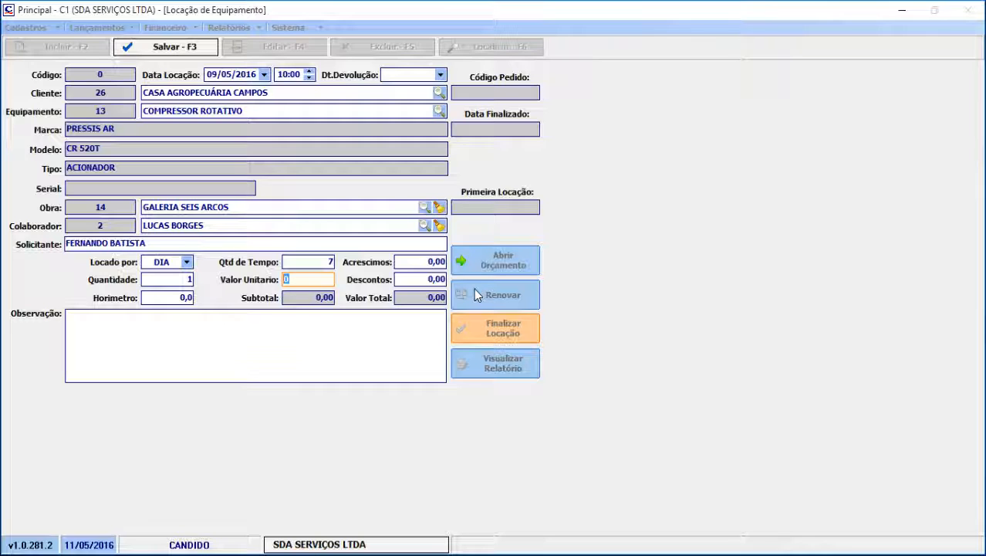
{"action": "type", "text": "55"}
{"action": "key", "text": "Tab"}
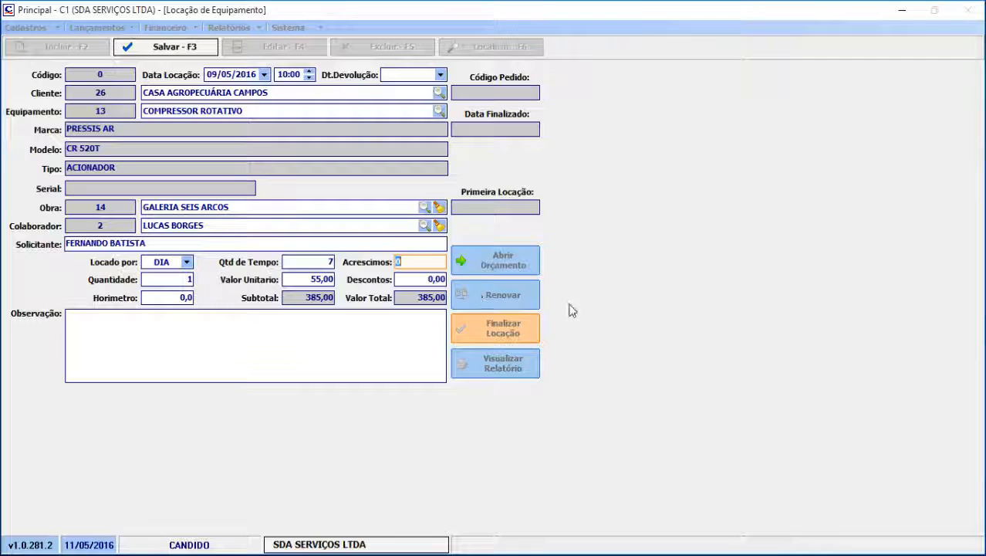
{"action": "left_click", "coordinate": [409, 280]}
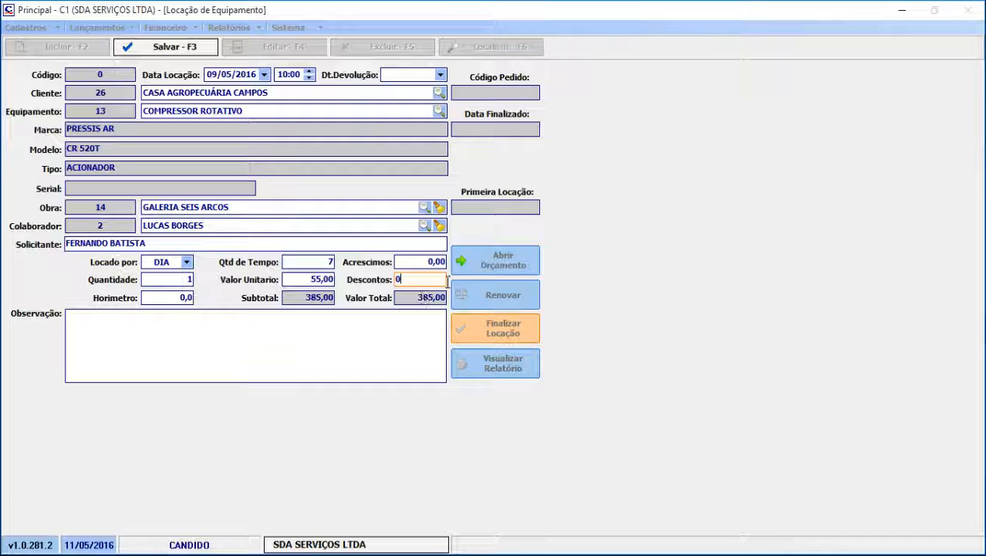
{"action": "key", "text": "BackSpace"}
{"action": "type", "text": "50"}
{"action": "key", "text": "Tab"}
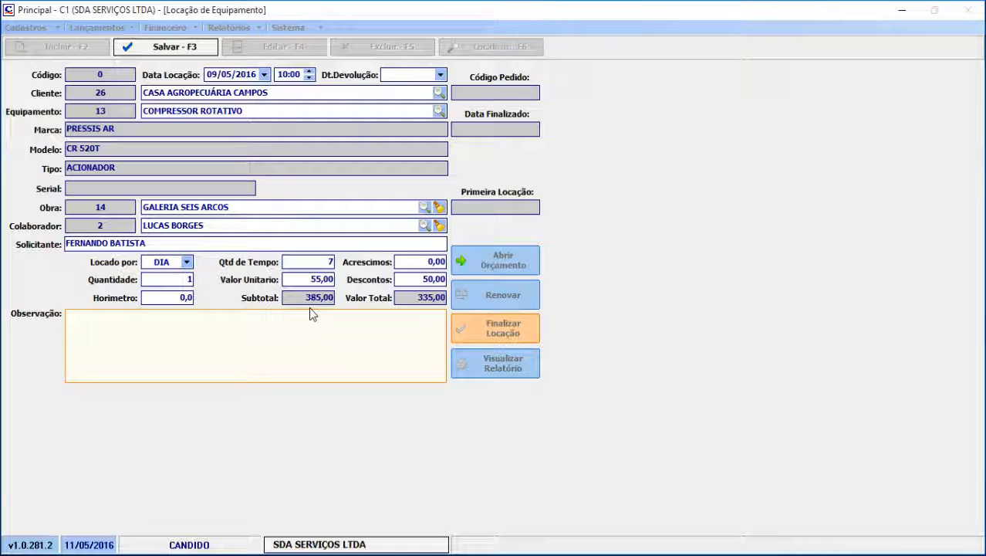
{"action": "left_click", "coordinate": [299, 262]}
{"action": "left_click", "coordinate": [412, 279]}
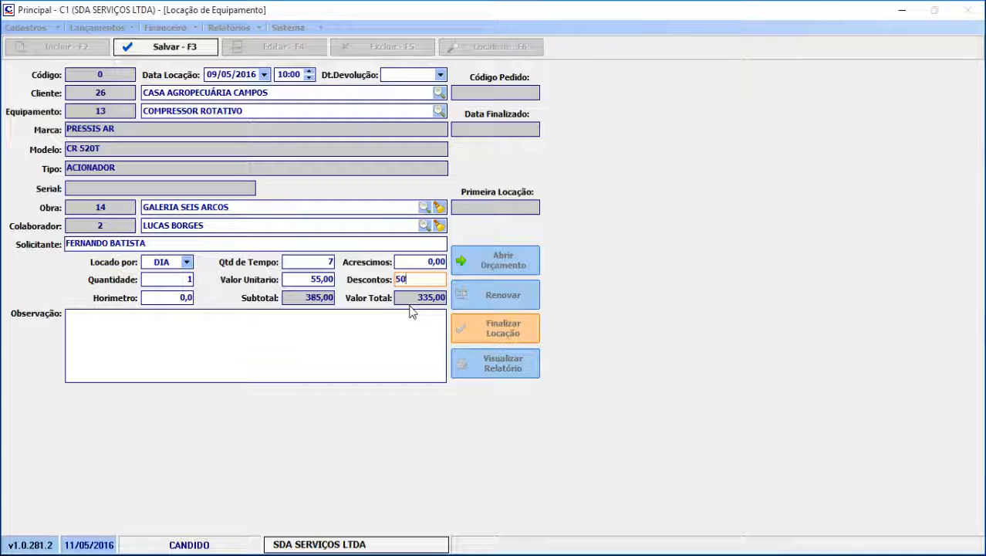
Set the equipment's hour meter (Horimetro) reading to 250
{"action": "left_click", "coordinate": [170, 299]}
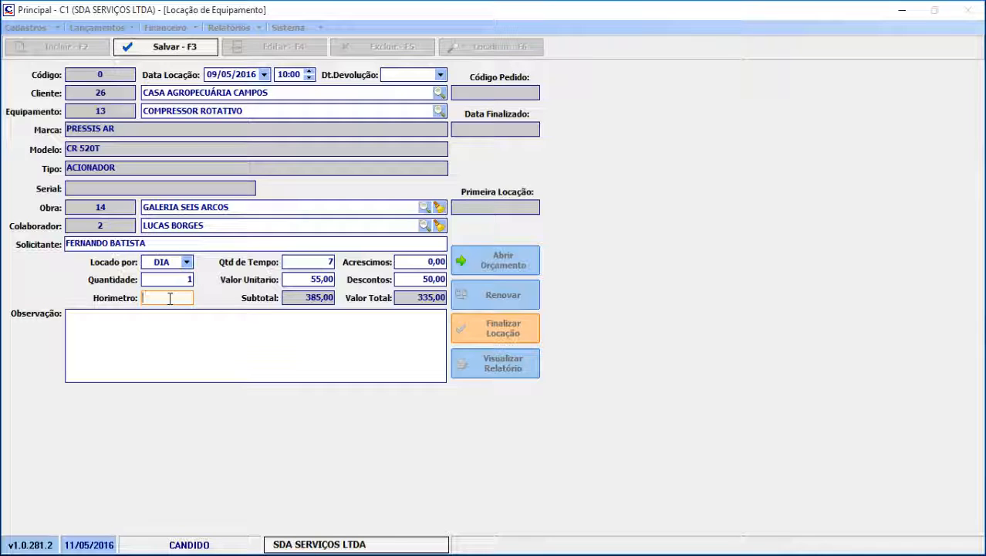
{"action": "type", "text": "250"}
{"action": "key", "text": "Tab"}
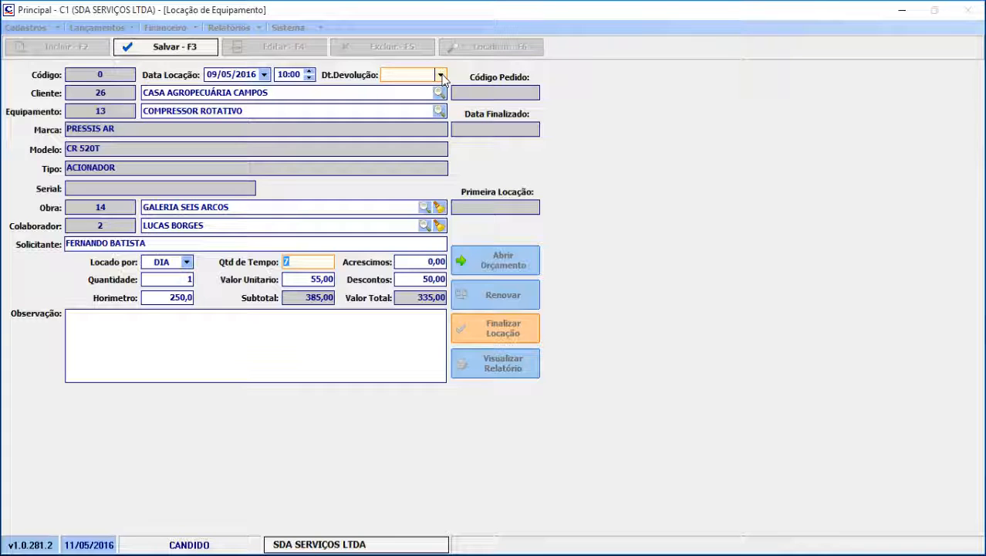
{"action": "left_click", "coordinate": [258, 93]}
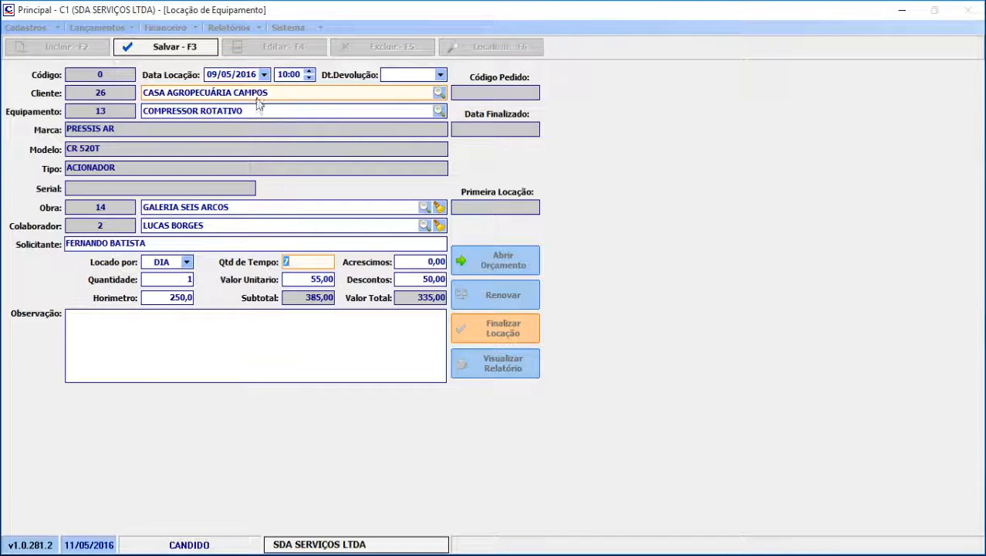
{"action": "left_click", "coordinate": [301, 262]}
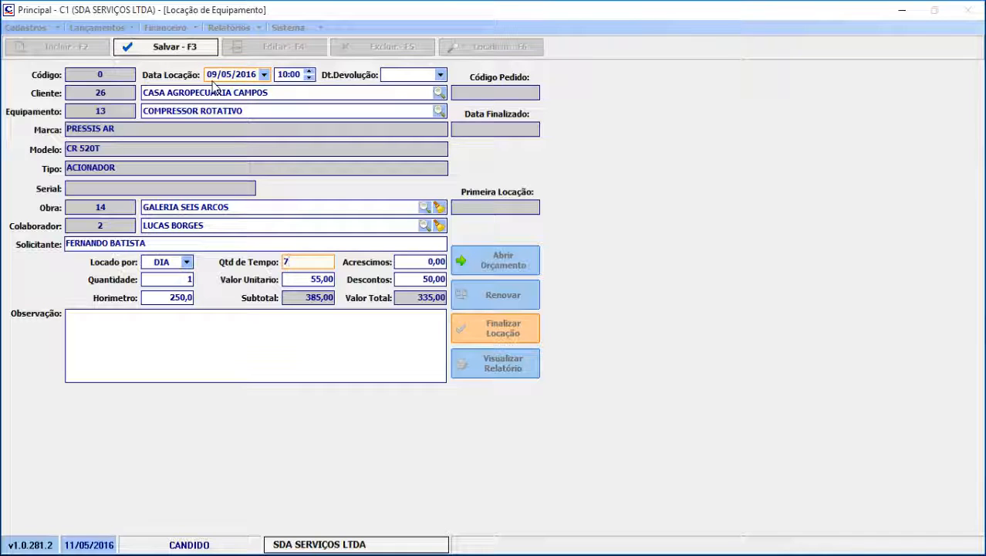
Set the return date to 16/05/2016 and save the rental record
{"action": "left_click", "coordinate": [441, 74]}
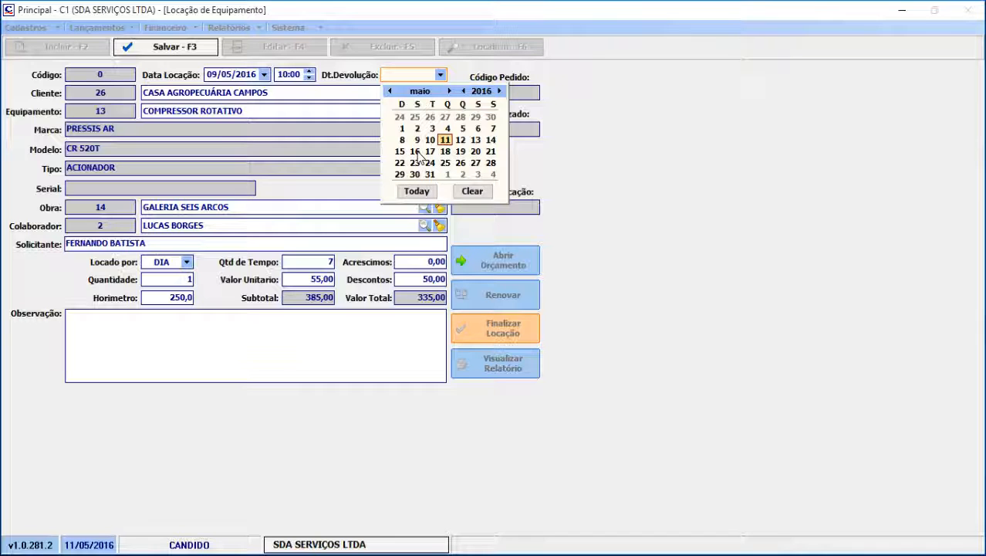
{"action": "left_click", "coordinate": [416, 152]}
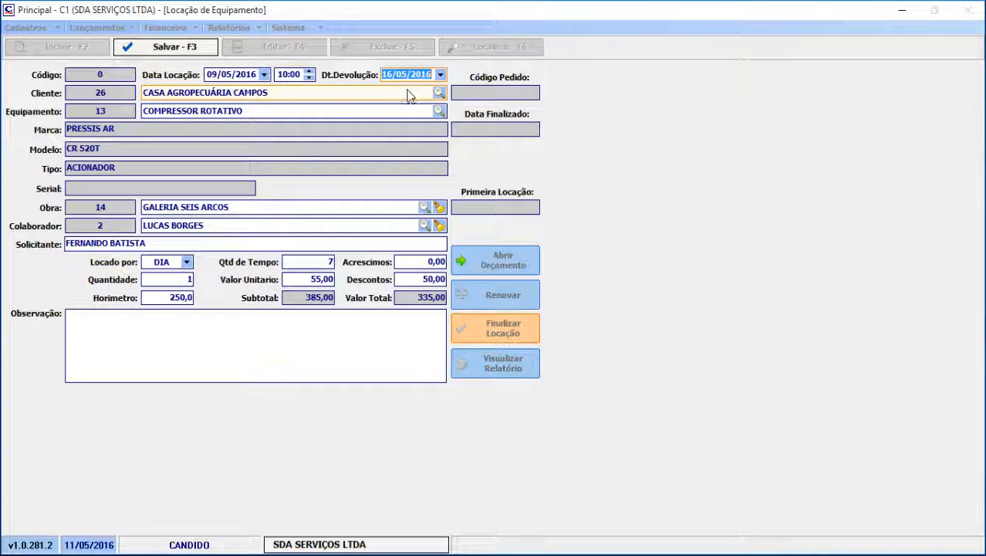
{"action": "left_click", "coordinate": [185, 48]}
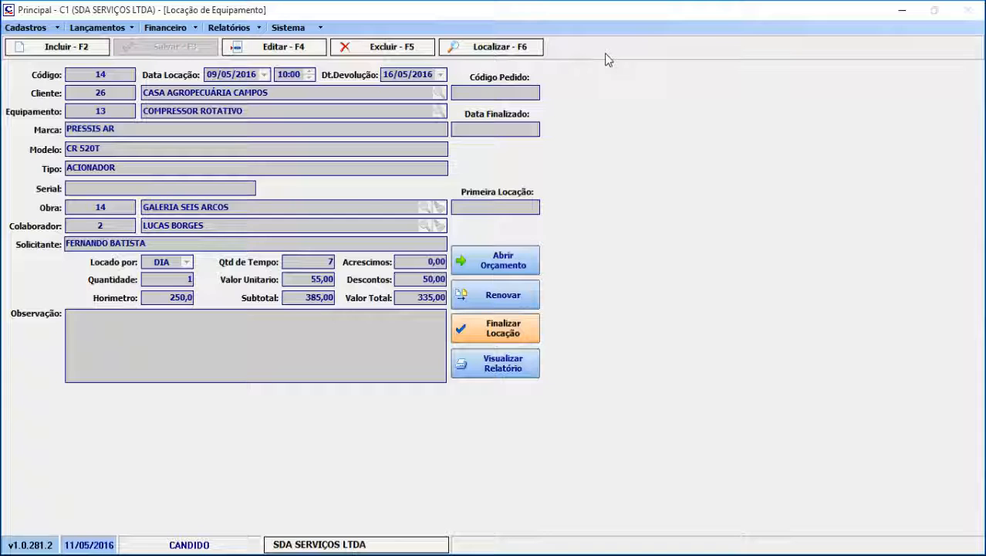
Open the search list of registered rentals and sort it by rental date
{"action": "left_click", "coordinate": [492, 50]}
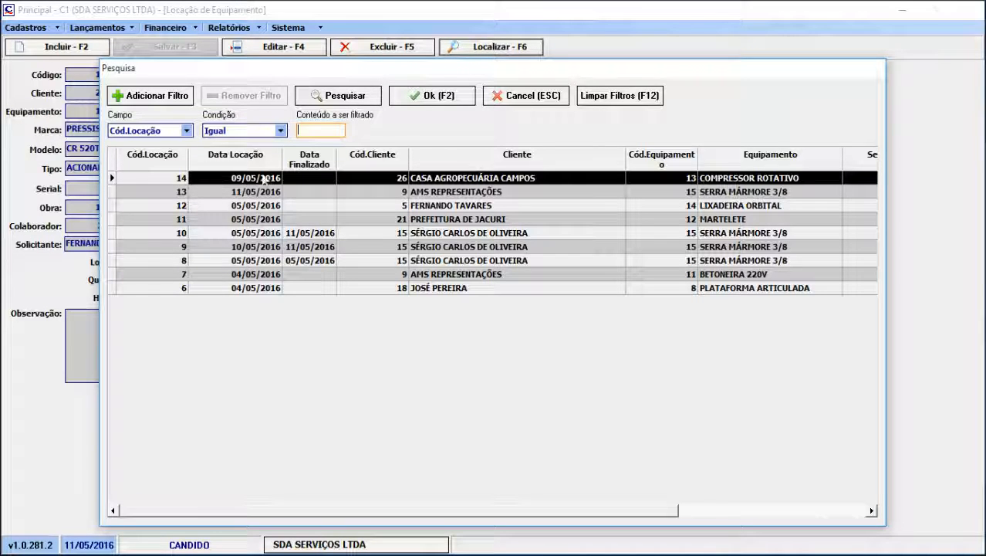
{"action": "left_click", "coordinate": [244, 164]}
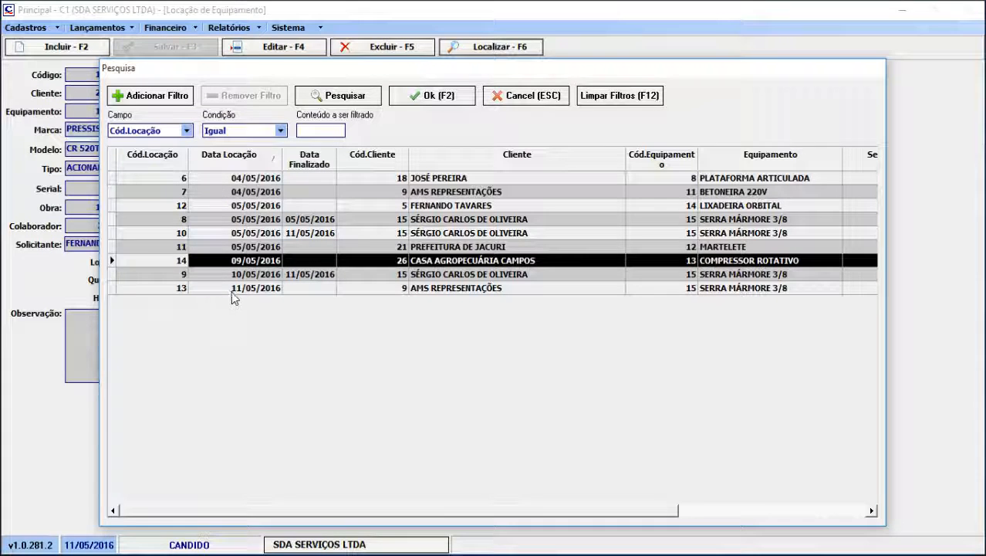
Sort the registered rentals by finalization date and go through the rentals that have one
{"action": "left_click", "coordinate": [320, 170]}
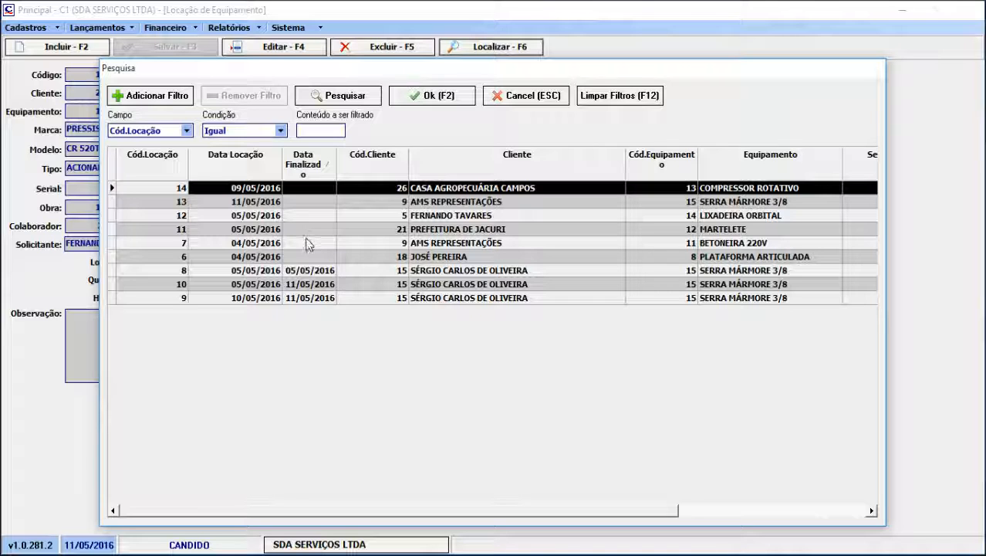
{"action": "left_click", "coordinate": [305, 271]}
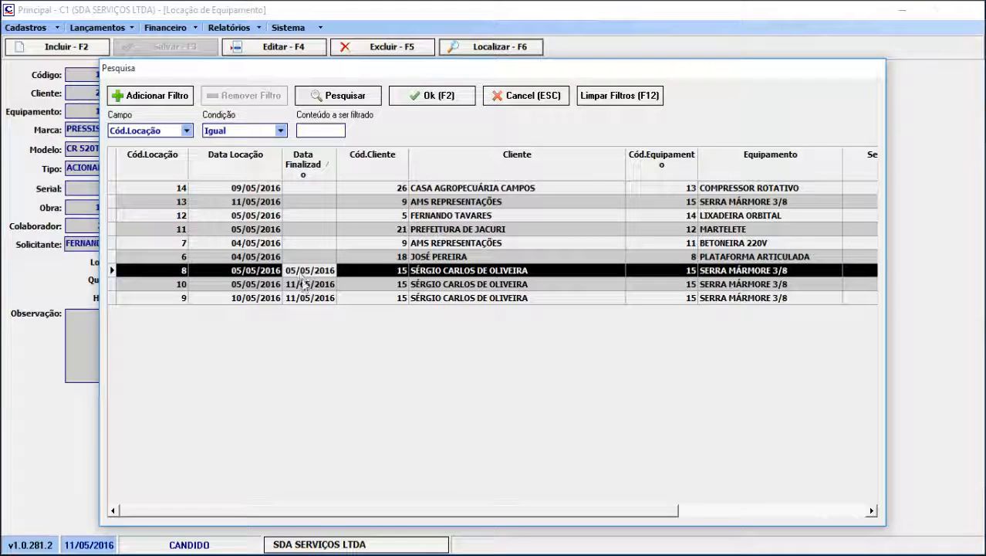
{"action": "left_click", "coordinate": [304, 284]}
{"action": "left_click", "coordinate": [306, 298]}
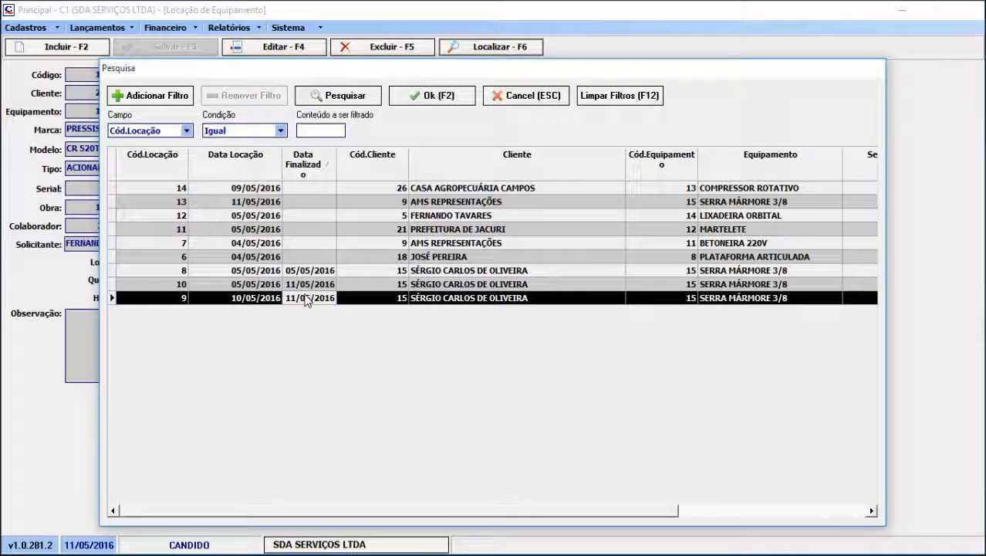
Sort the rental list by client code, client name and first rental (Primeira Locação), and check the entries linked to a first rental
{"action": "left_click", "coordinate": [371, 158]}
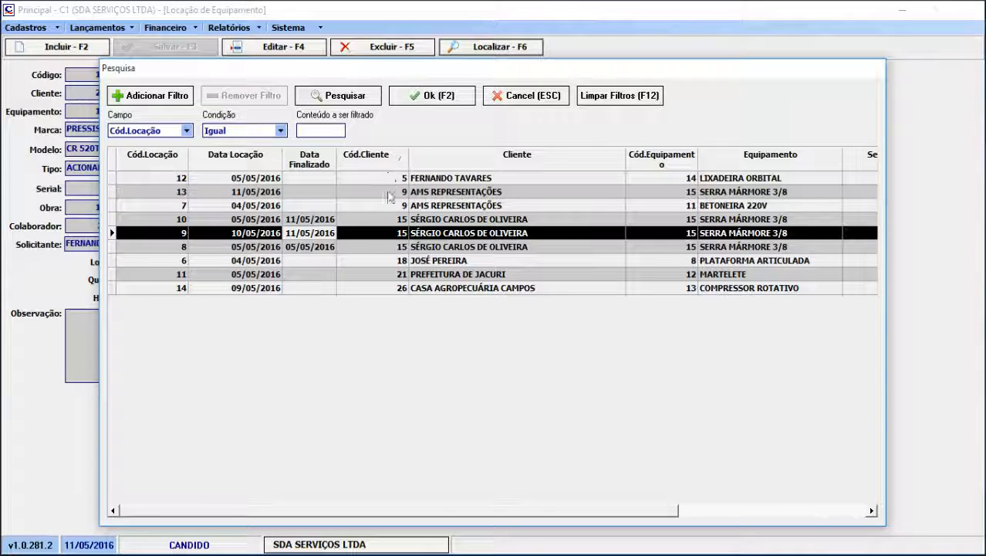
{"action": "left_click", "coordinate": [498, 161]}
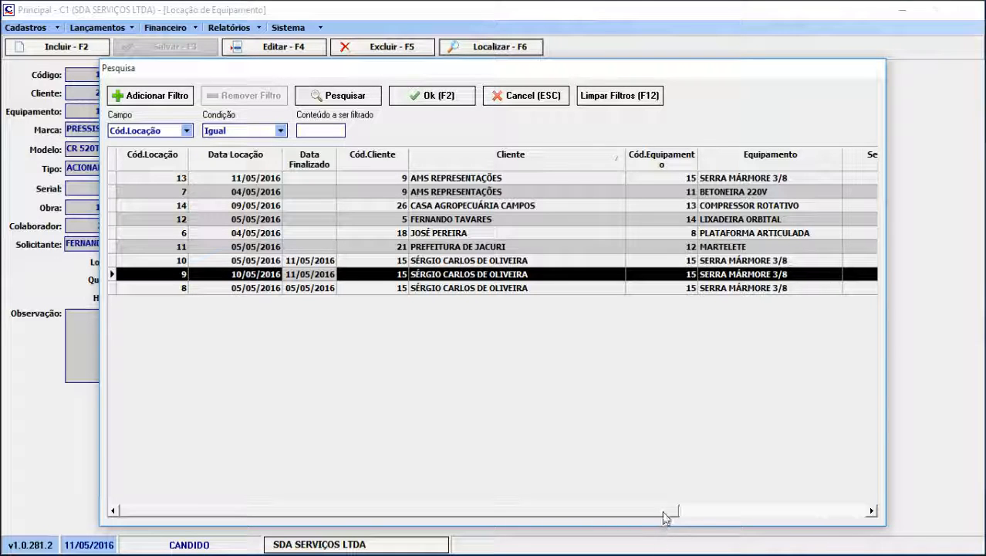
{"action": "left_click_drag", "start_coordinate": [665, 511], "coordinate": [853, 509]}
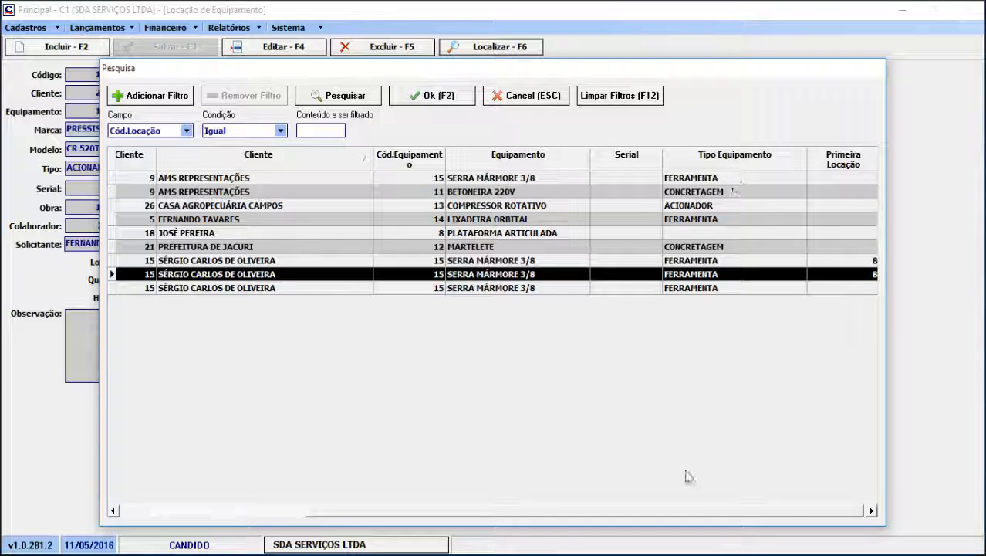
{"action": "left_click_drag", "start_coordinate": [708, 513], "coordinate": [783, 511]}
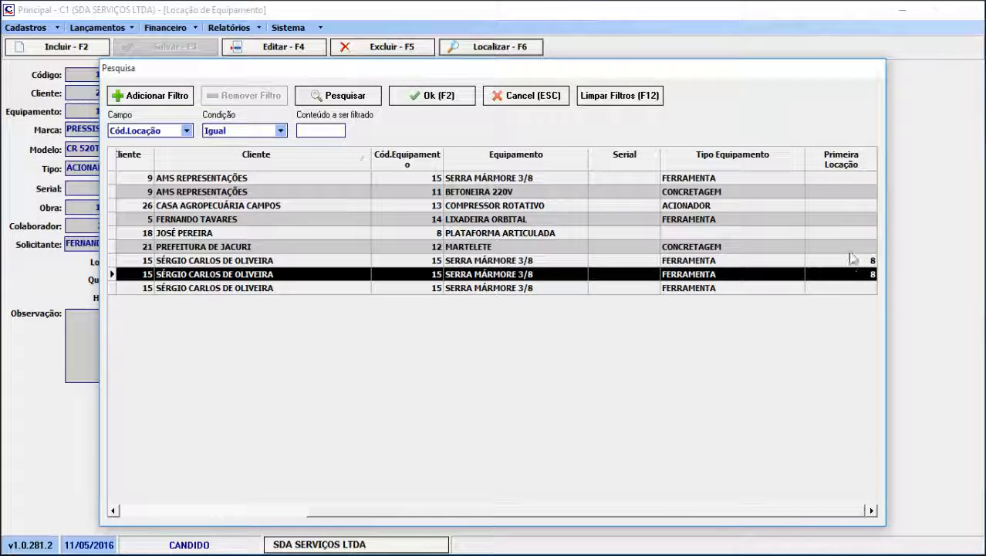
{"action": "left_click", "coordinate": [840, 164]}
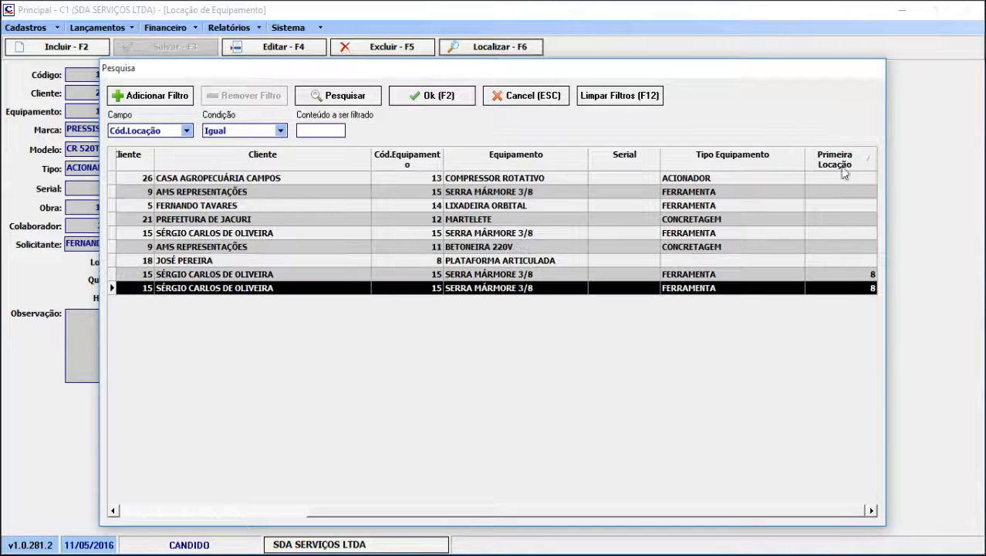
{"action": "left_click", "coordinate": [847, 284]}
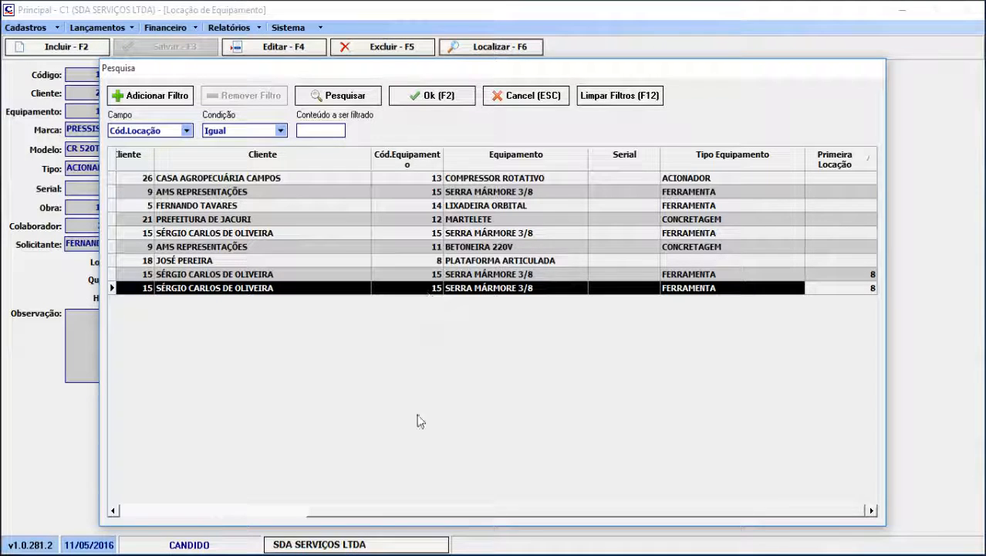
Open the COMPRESSOR ROTATIVO rental from the list of registered rentals
{"action": "left_click_drag", "start_coordinate": [439, 511], "coordinate": [230, 525]}
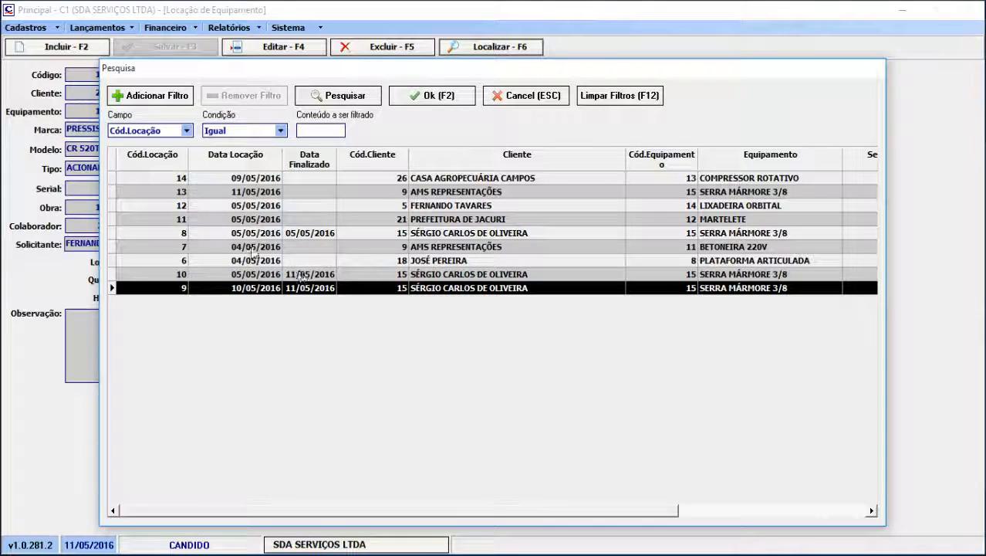
{"action": "left_click", "coordinate": [242, 180]}
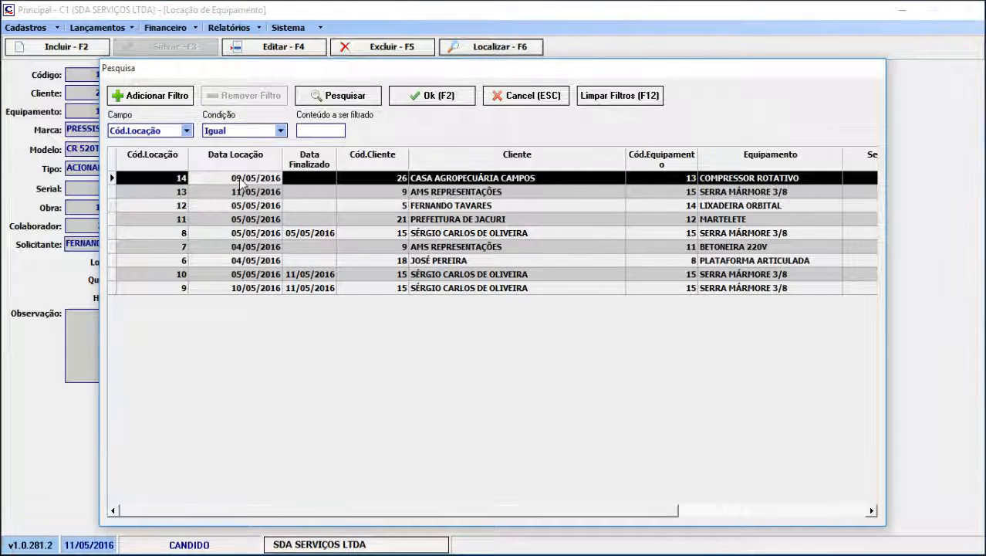
{"action": "double_click", "coordinate": [241, 179]}
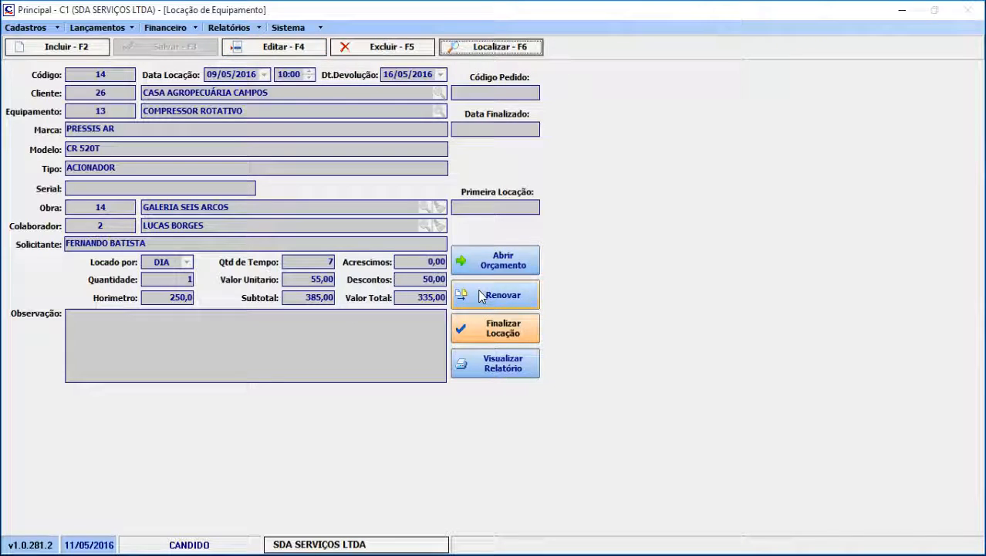
Renew the rotary compressor rental and save the renewed record
{"action": "left_click", "coordinate": [476, 298]}
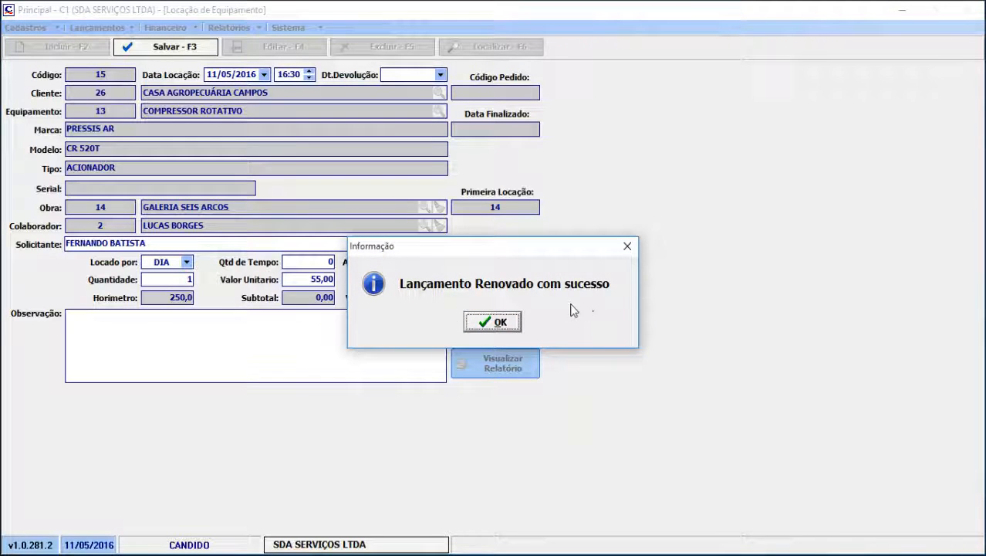
{"action": "left_click", "coordinate": [490, 323]}
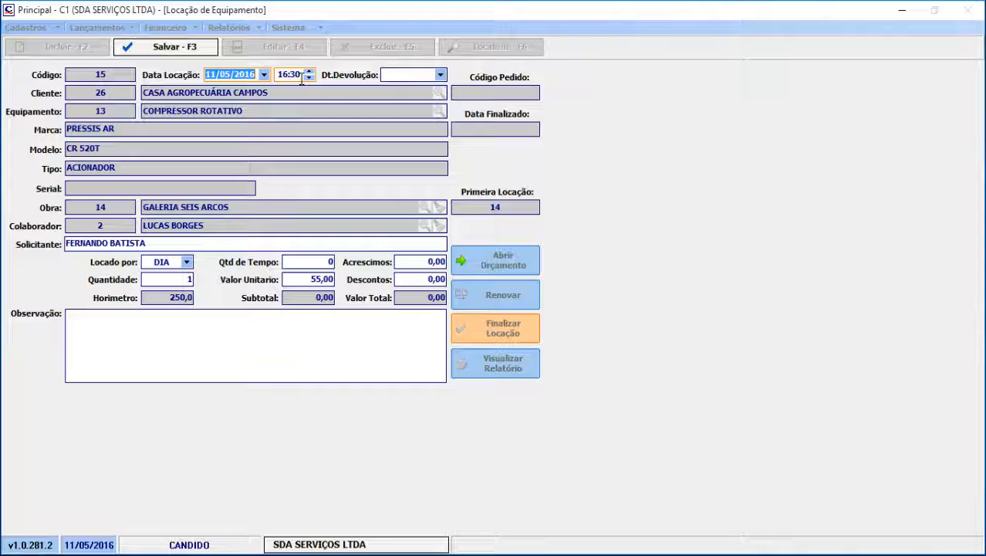
{"action": "left_click", "coordinate": [191, 48]}
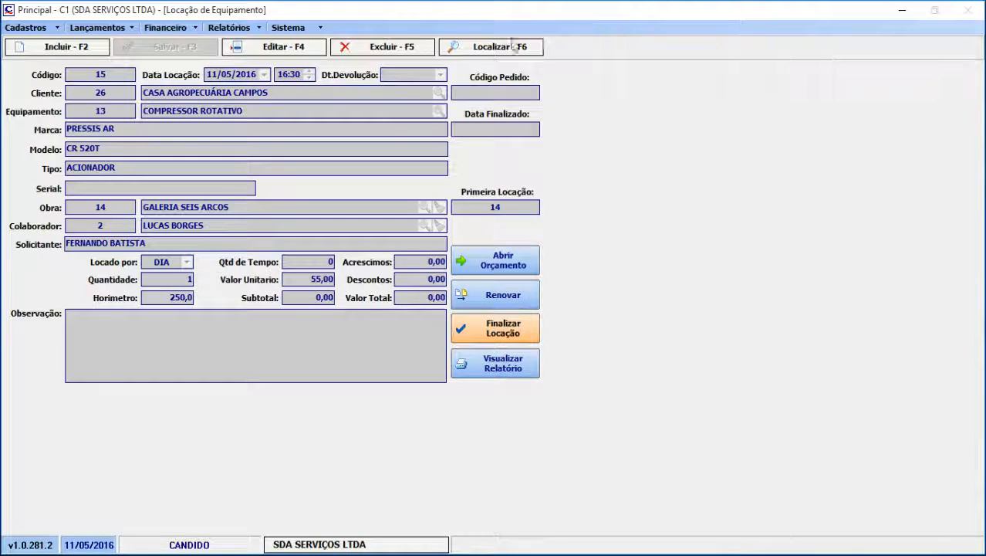
Look up the registered rentals again and open the PLATAFORMA ARTICULADA rental
{"action": "left_click", "coordinate": [498, 48]}
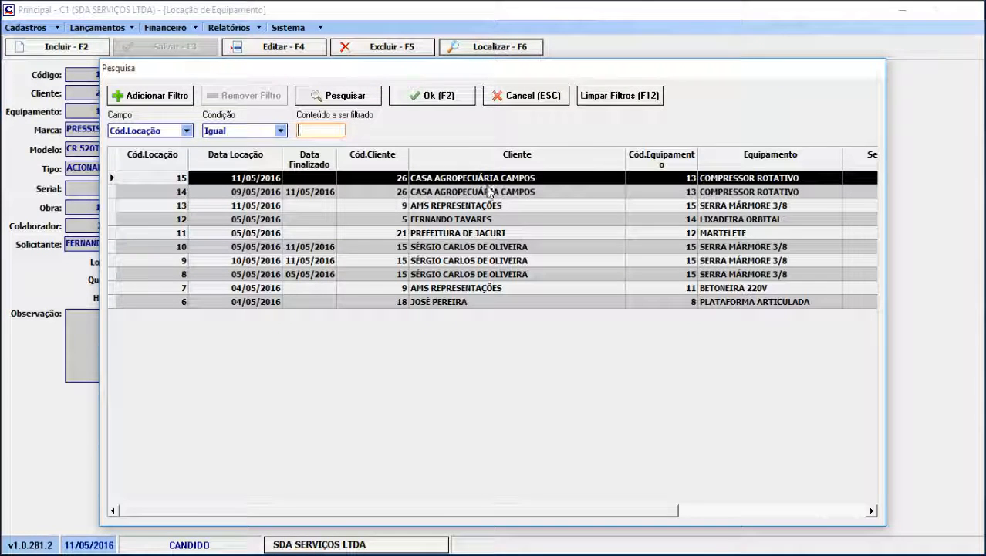
{"action": "left_click", "coordinate": [491, 192]}
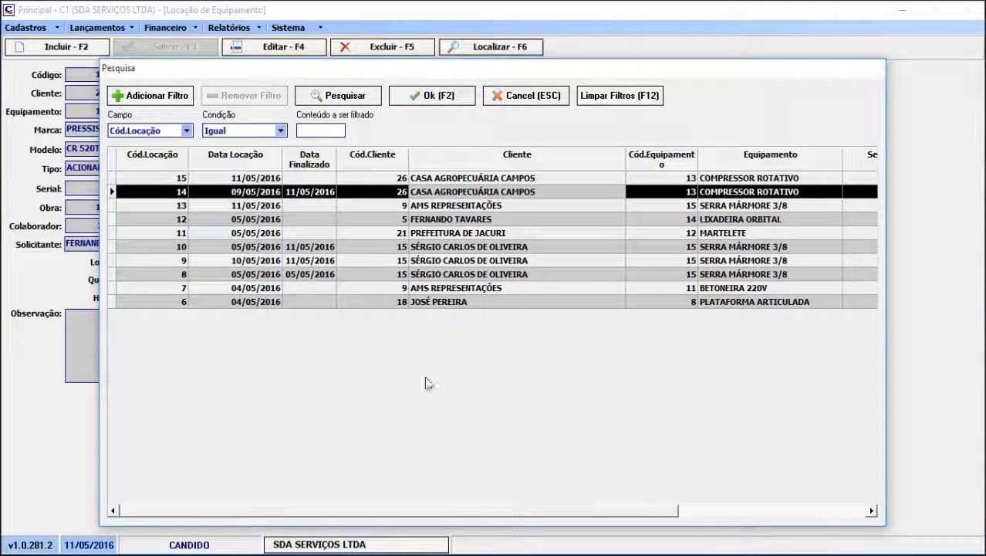
{"action": "left_click", "coordinate": [441, 303]}
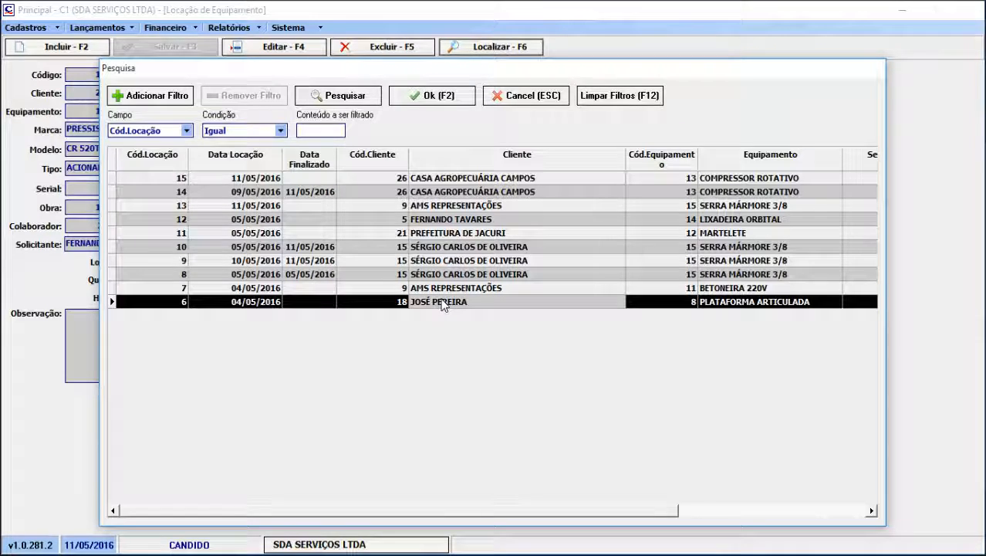
{"action": "double_click", "coordinate": [443, 302]}
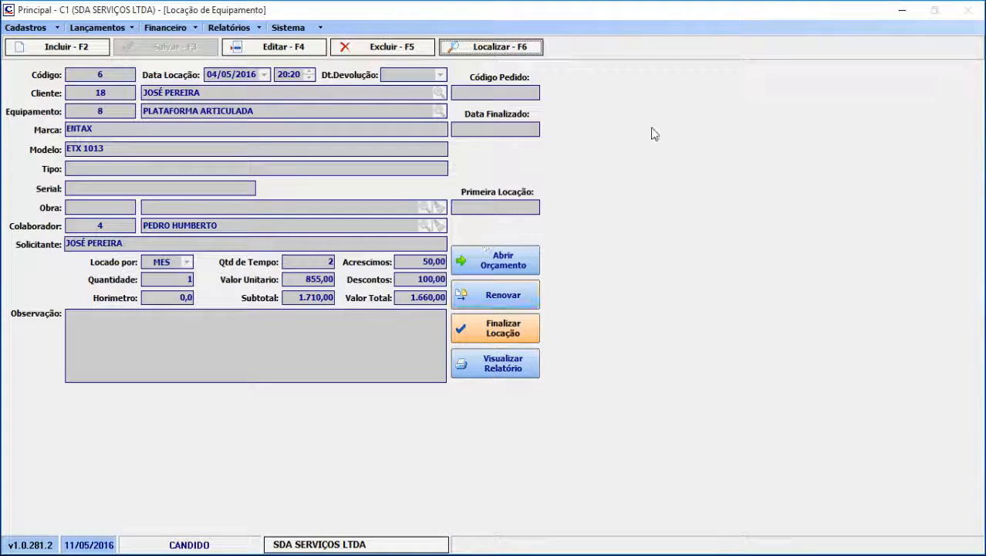
Open the articulated platform rental for editing, save it without changes, and finalize the rental
{"action": "left_click", "coordinate": [281, 49]}
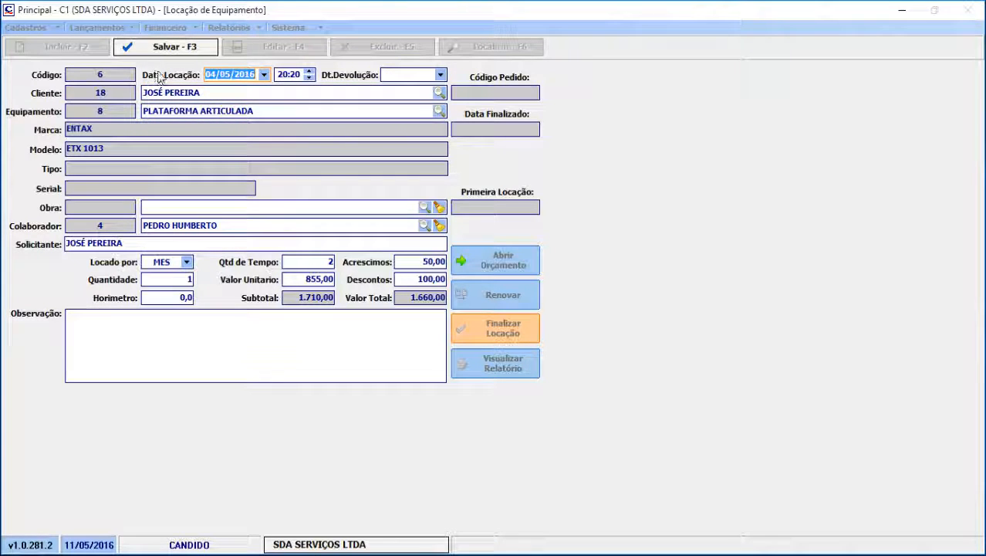
{"action": "left_click", "coordinate": [168, 48]}
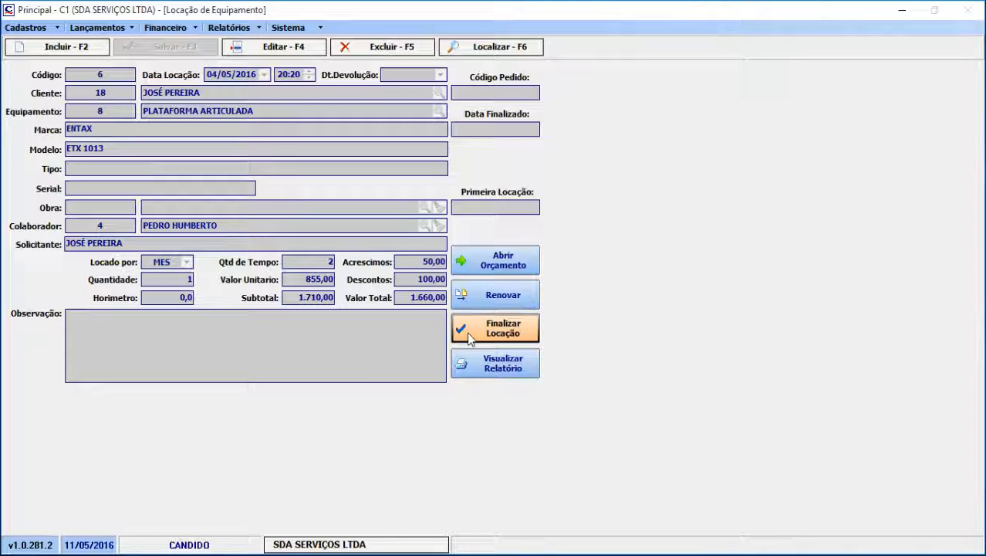
{"action": "left_click", "coordinate": [468, 338]}
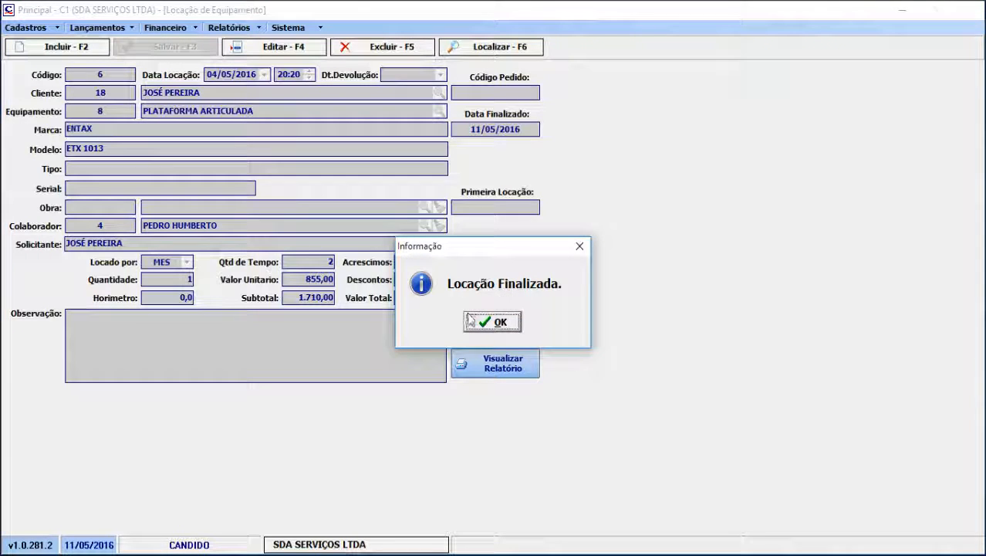
{"action": "left_click", "coordinate": [485, 322]}
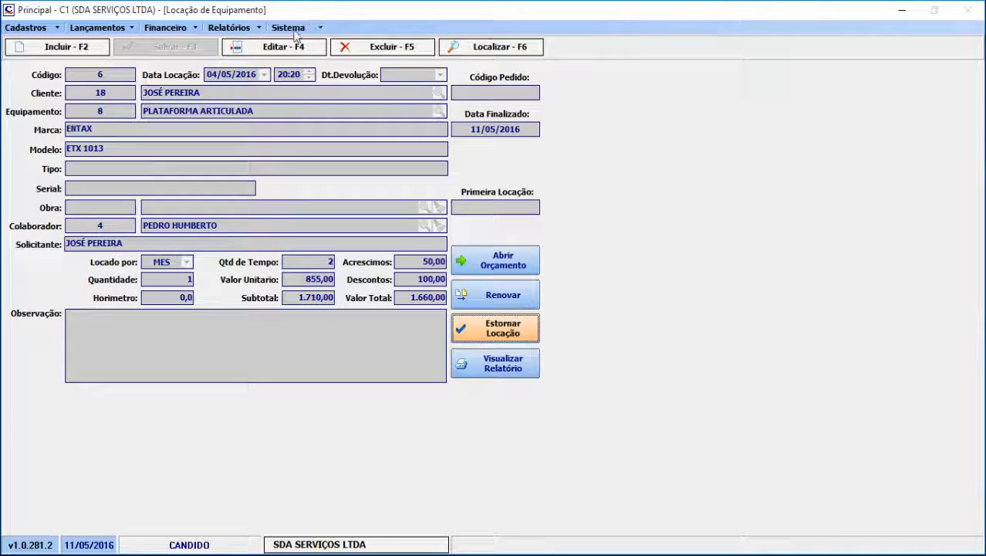
Try to edit the finalized rental, and reverse its finalization
{"action": "left_click", "coordinate": [282, 49]}
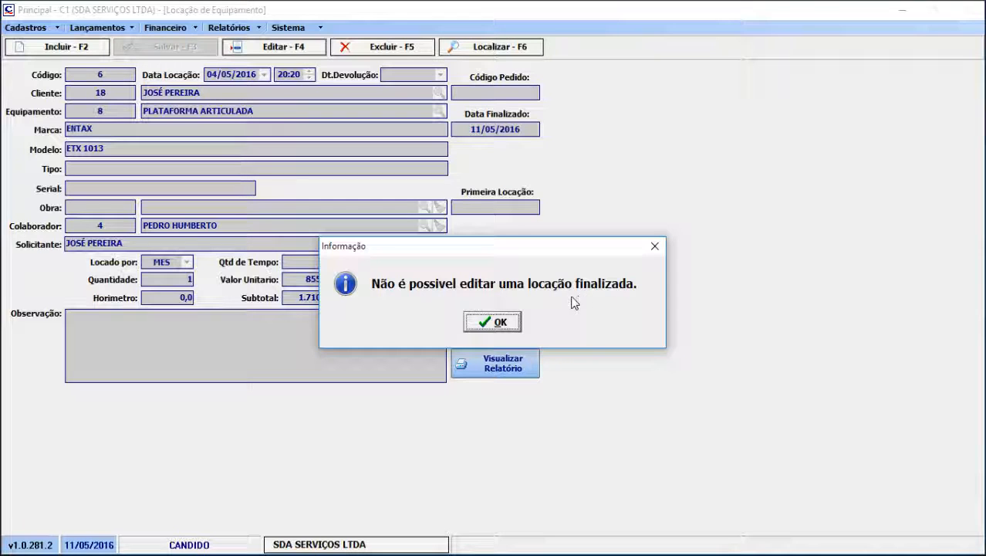
{"action": "left_click", "coordinate": [506, 325]}
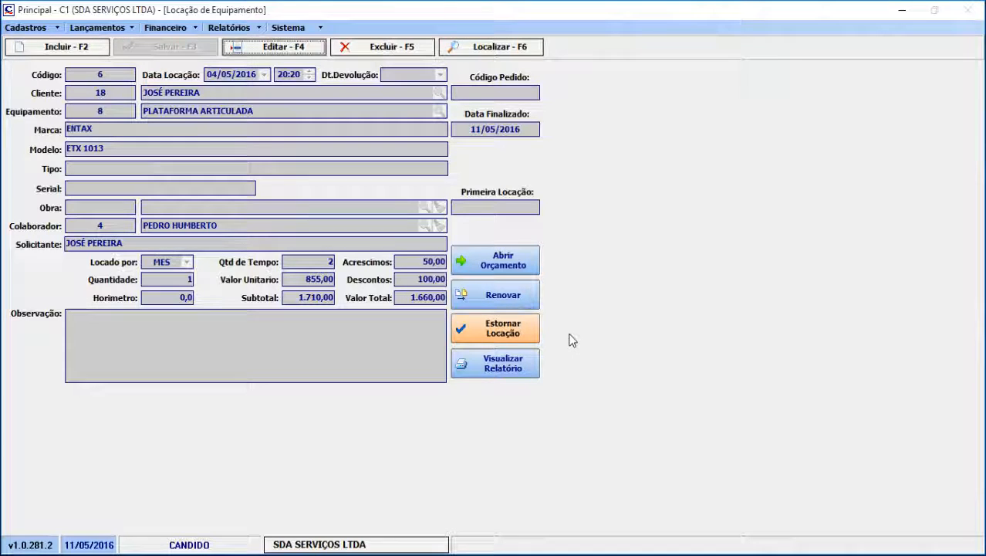
{"action": "left_click", "coordinate": [526, 333]}
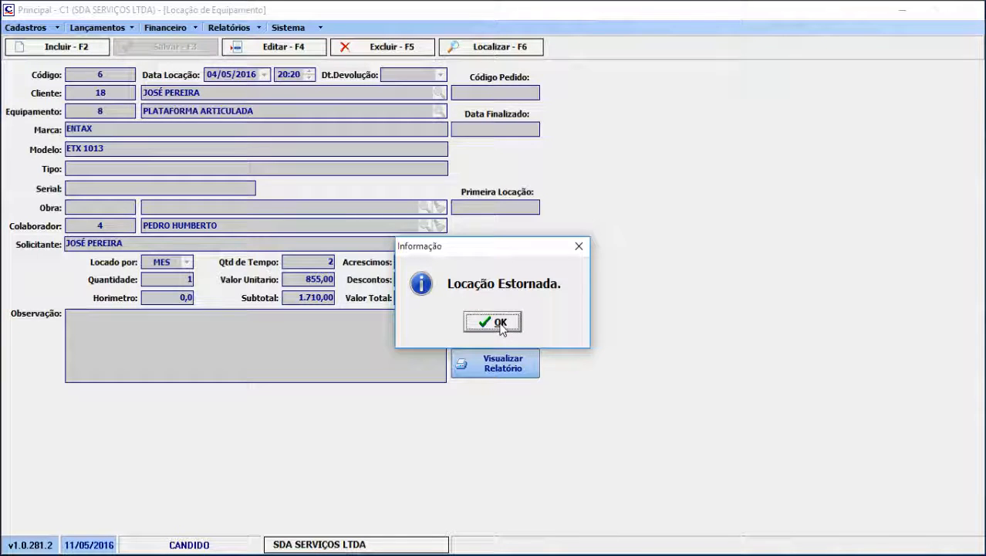
{"action": "left_click", "coordinate": [501, 324]}
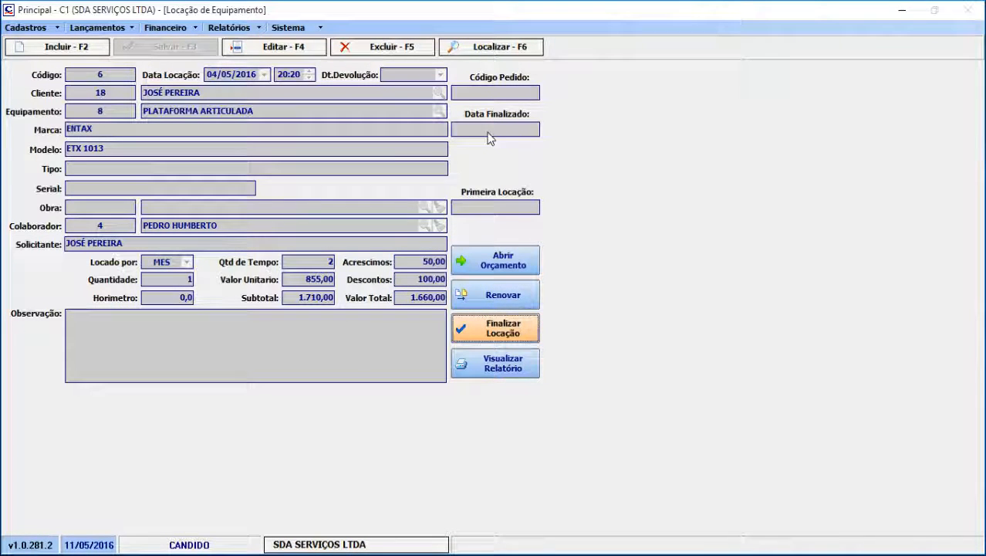
Change the reopened rental's equipment to BOMBA CENTRÍFUGA and save the record
{"action": "left_click", "coordinate": [297, 49]}
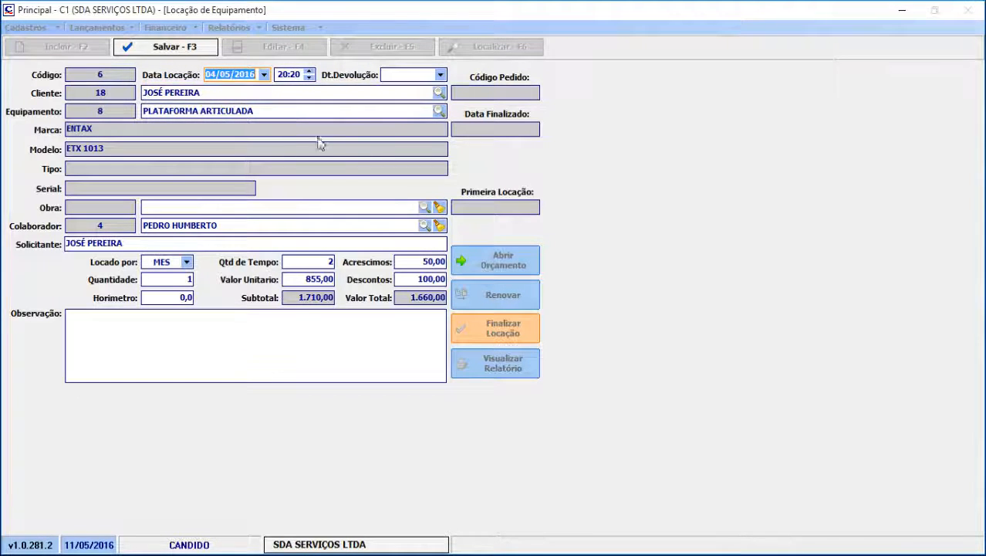
{"action": "left_click", "coordinate": [439, 110]}
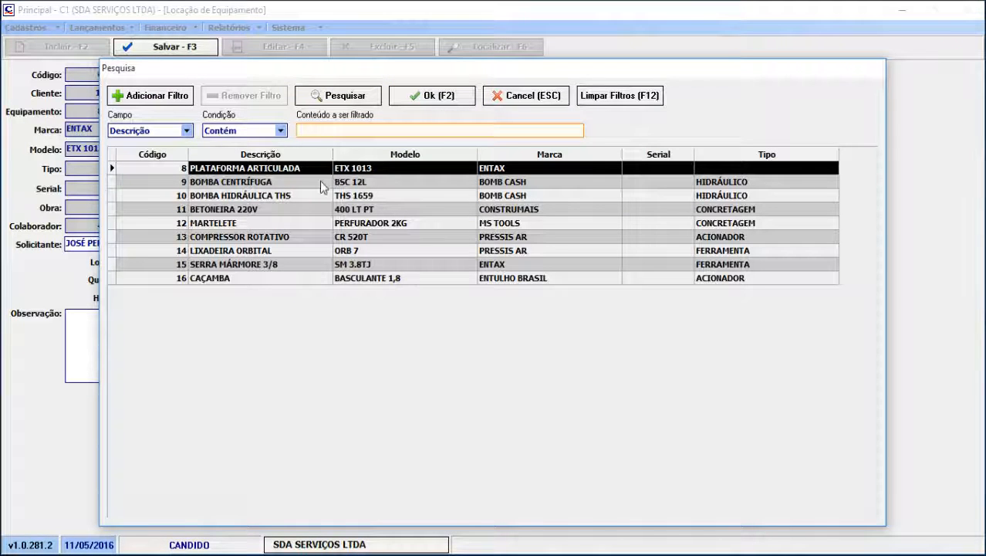
{"action": "left_click", "coordinate": [298, 182]}
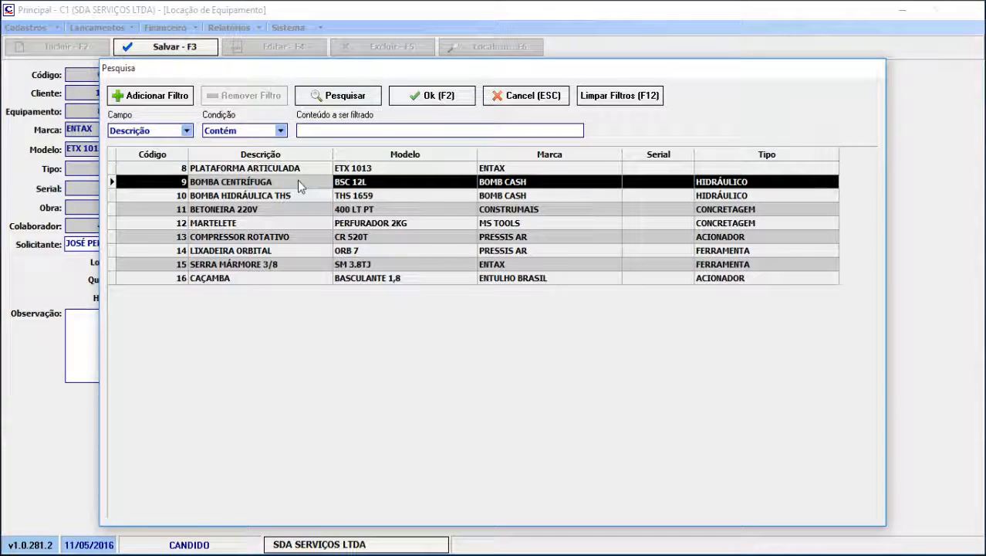
{"action": "double_click", "coordinate": [297, 182]}
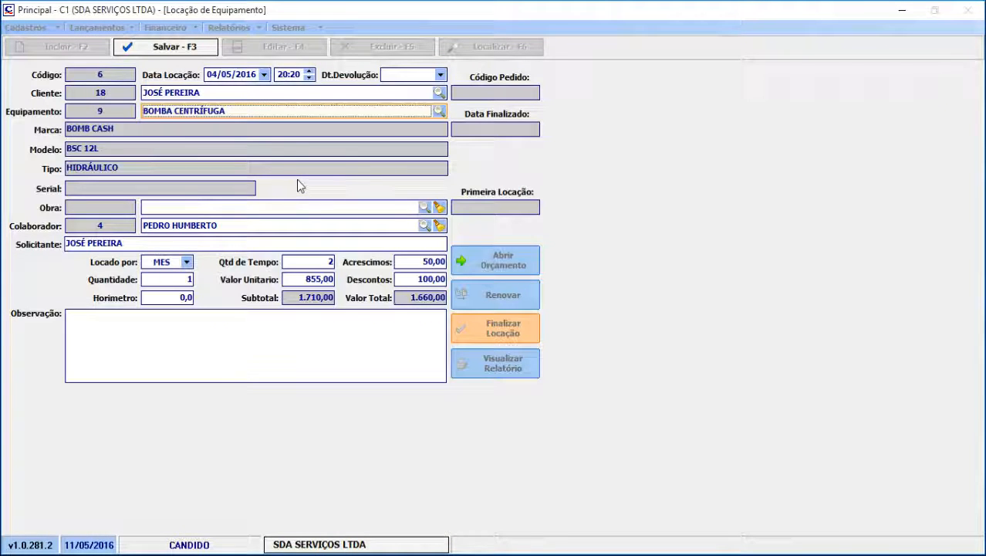
{"action": "left_click", "coordinate": [191, 53]}
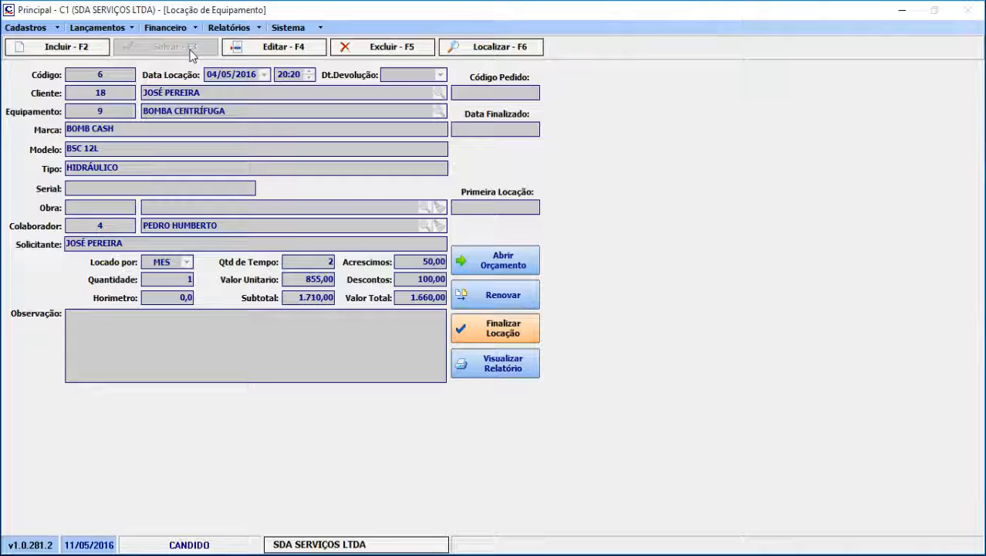
Start a new equipment rental and select the client's name from the client list
{"action": "left_click", "coordinate": [68, 49]}
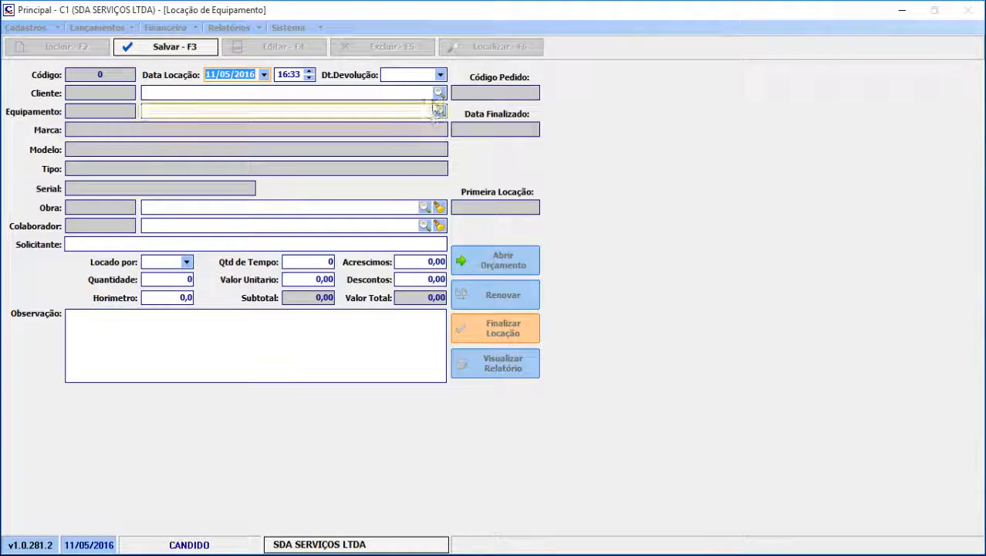
{"action": "left_click", "coordinate": [438, 93]}
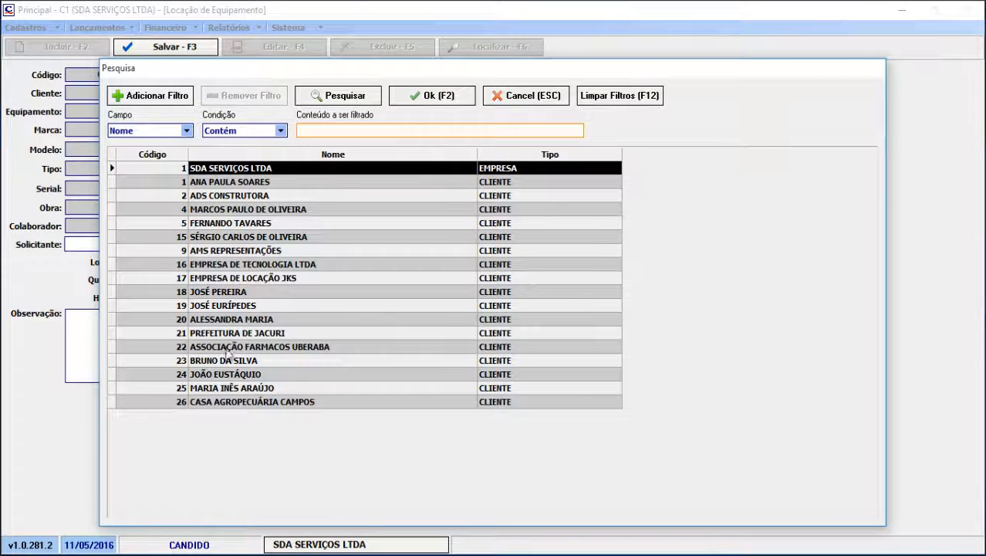
{"action": "double_click", "coordinate": [234, 319]}
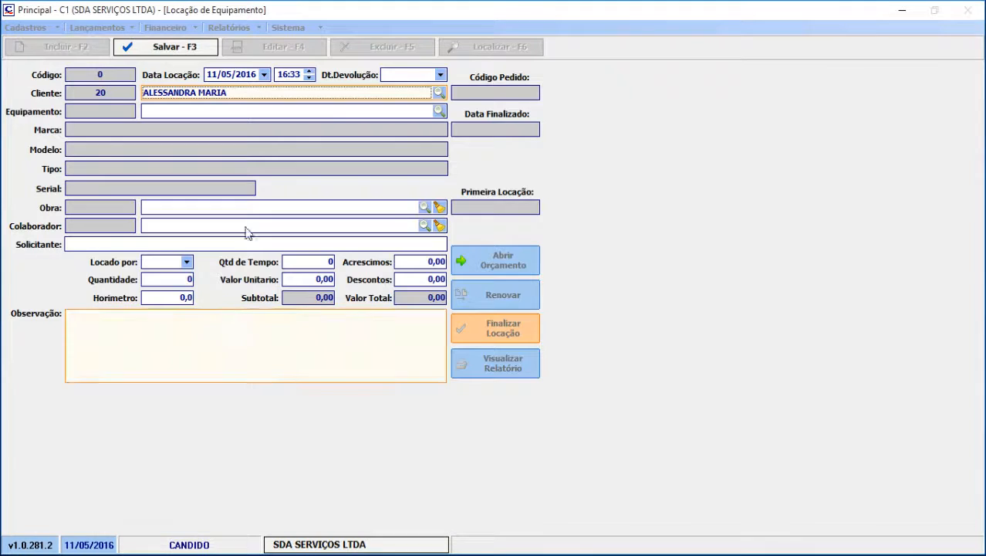
Set the rental's equipment to PLATAFORMA ARTICULADA and fill in the collaborator's and requester's names
{"action": "left_click", "coordinate": [439, 111]}
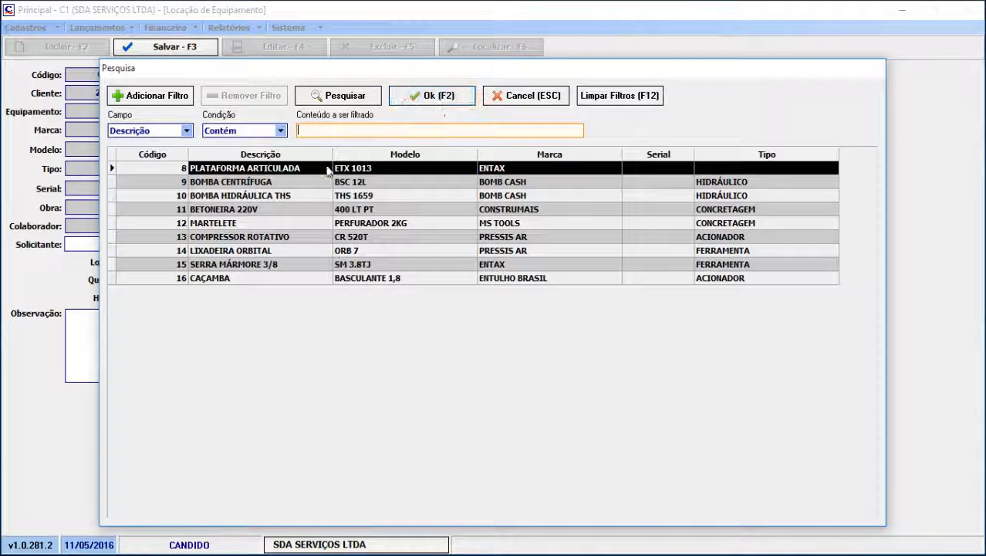
{"action": "double_click", "coordinate": [263, 170]}
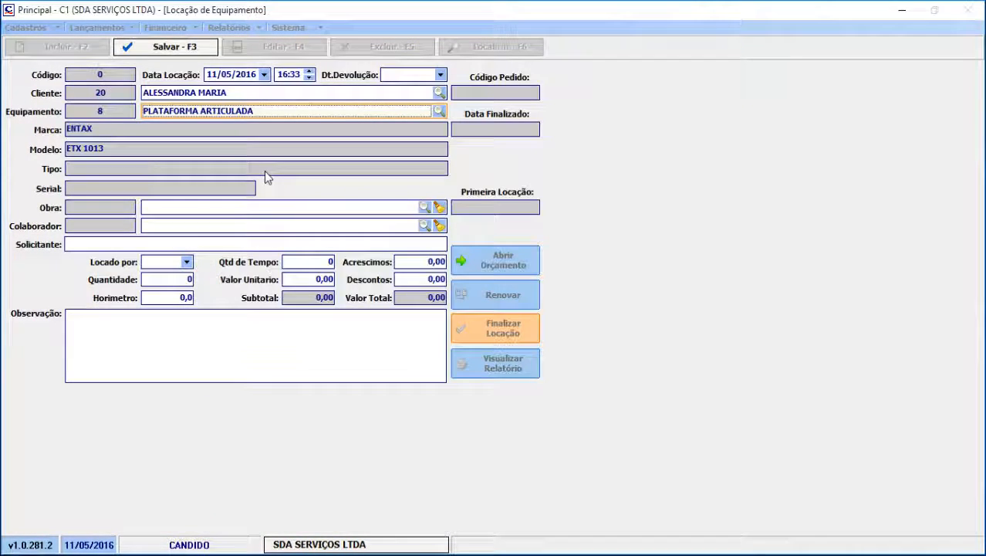
{"action": "left_click", "coordinate": [424, 226]}
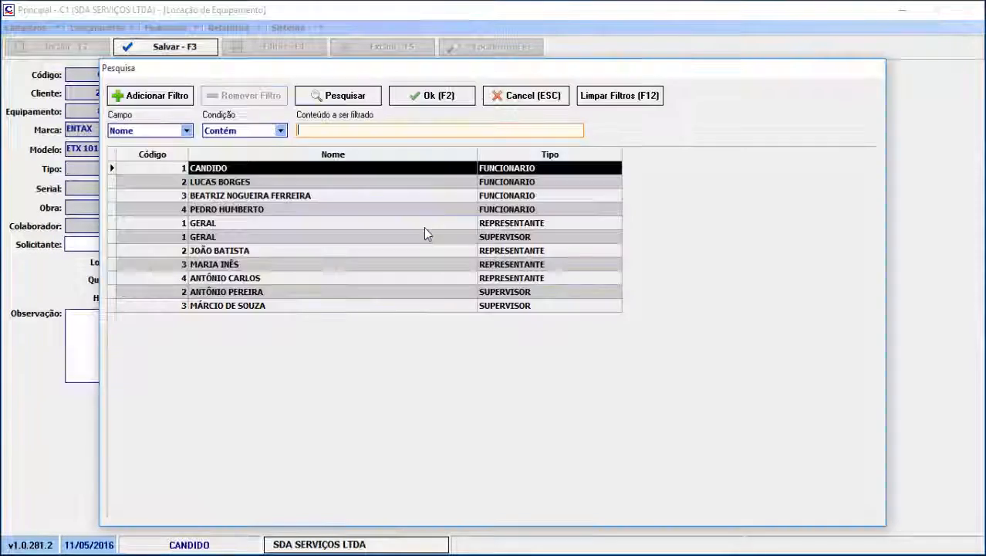
{"action": "double_click", "coordinate": [386, 185]}
{"action": "left_click", "coordinate": [351, 242]}
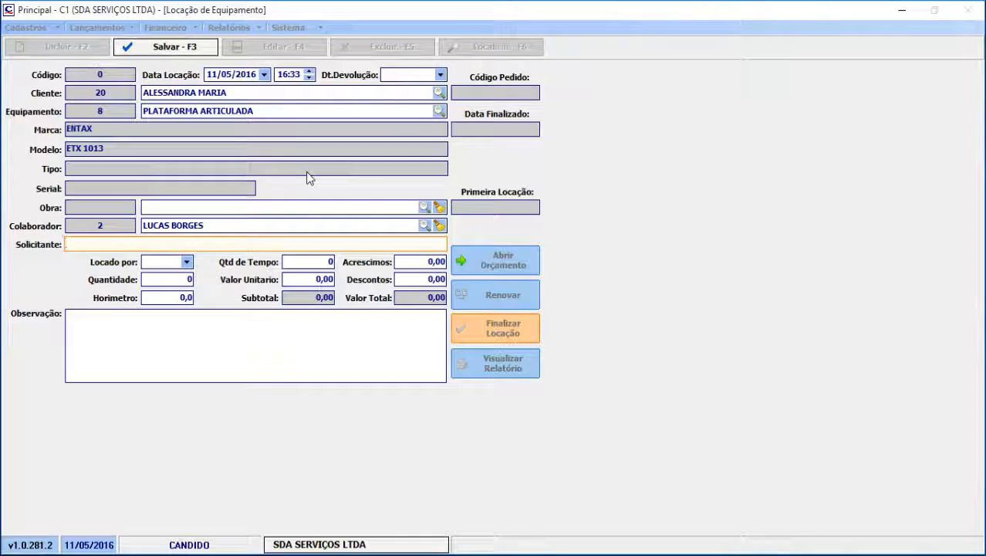
{"action": "type", "text": "ALESSANDRA"}
Set the rental to be charged by DIA with a time quantity of 10 and a unit value of 150,00, and save it
{"action": "left_click", "coordinate": [189, 279]}
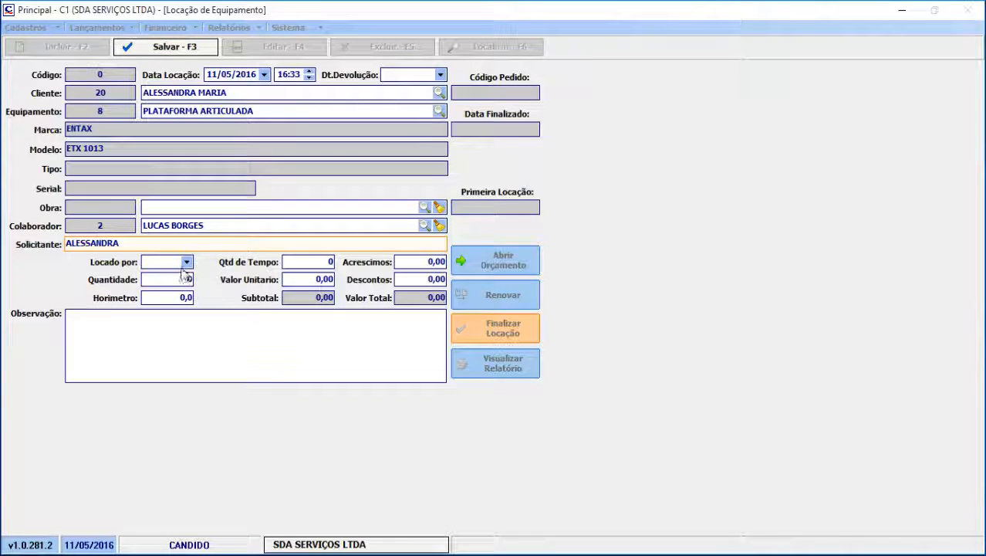
{"action": "left_click", "coordinate": [185, 263]}
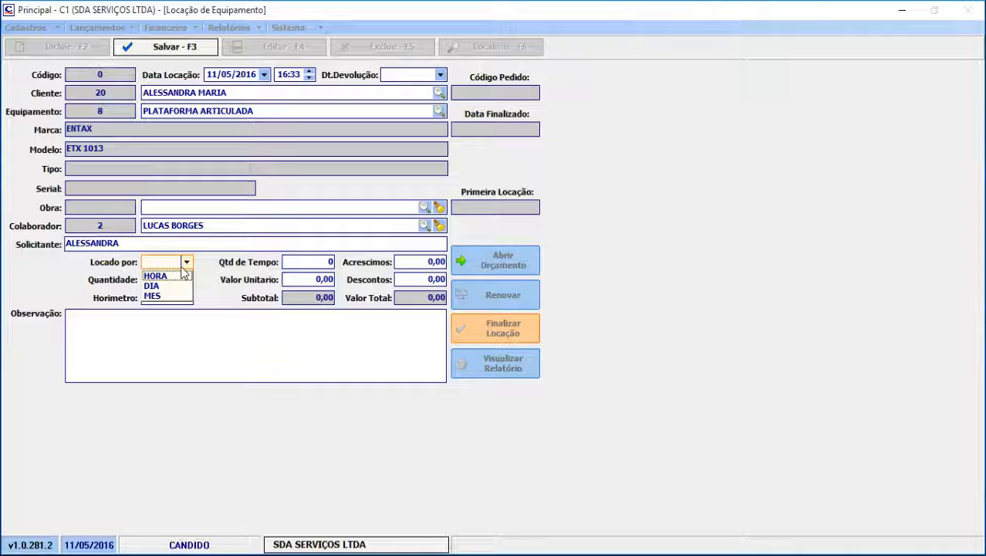
{"action": "left_click", "coordinate": [156, 286]}
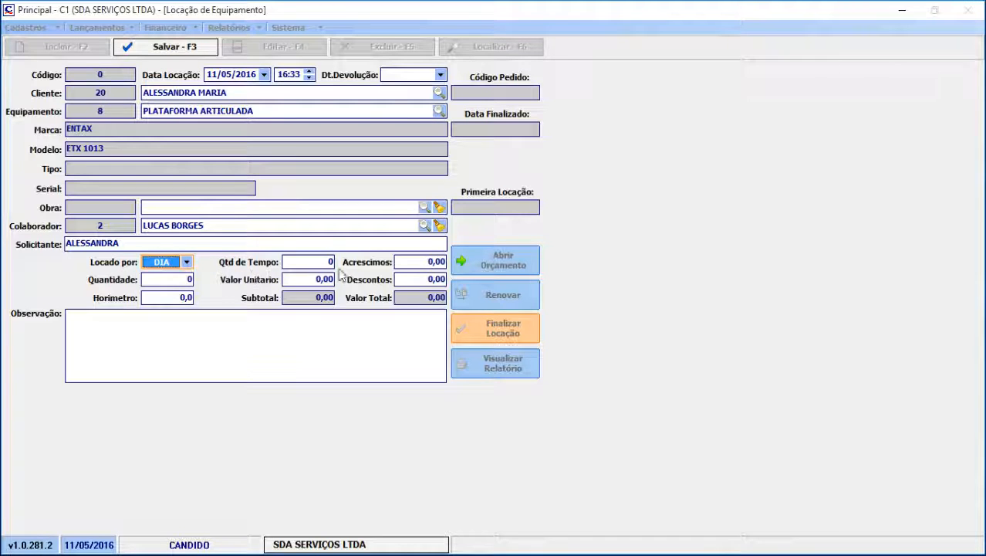
{"action": "left_click", "coordinate": [291, 261]}
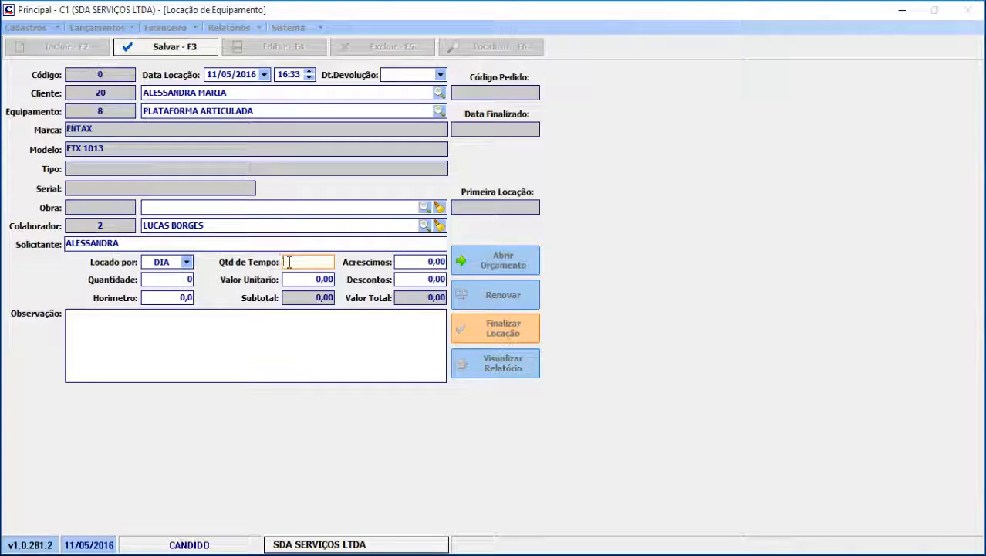
{"action": "type", "text": "10"}
{"action": "key", "text": "Tab"}
{"action": "type", "text": "150"}
{"action": "key", "text": "Tab"}
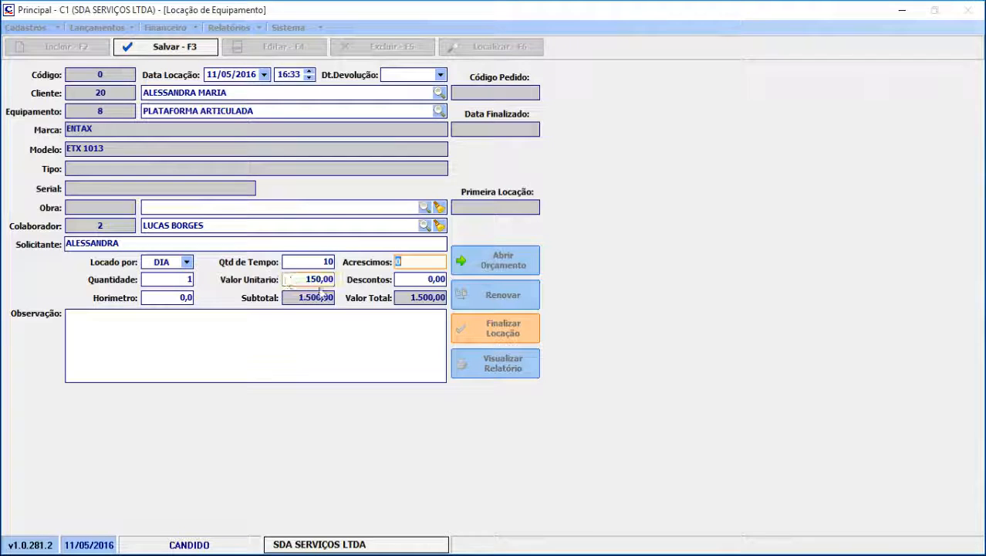
{"action": "left_click", "coordinate": [152, 297]}
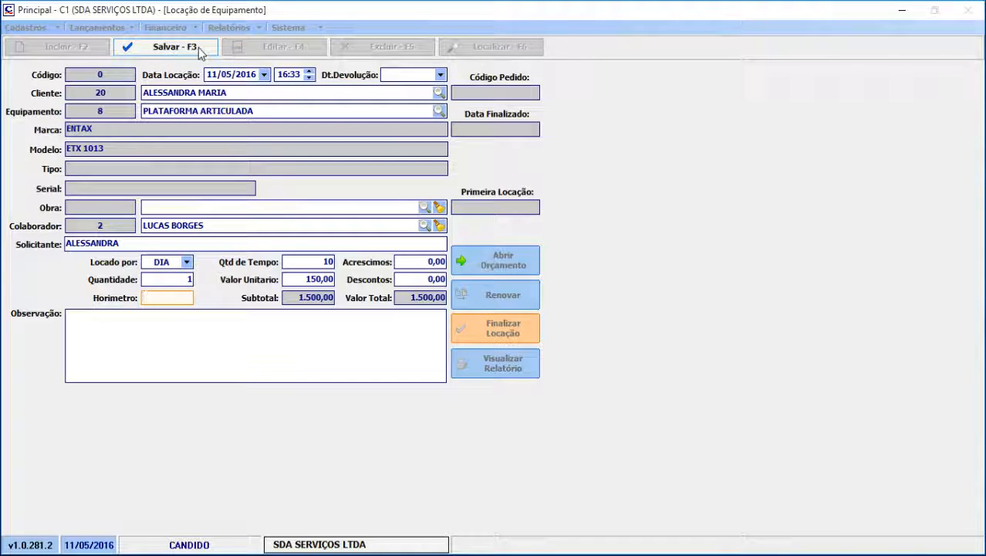
{"action": "left_click", "coordinate": [199, 51]}
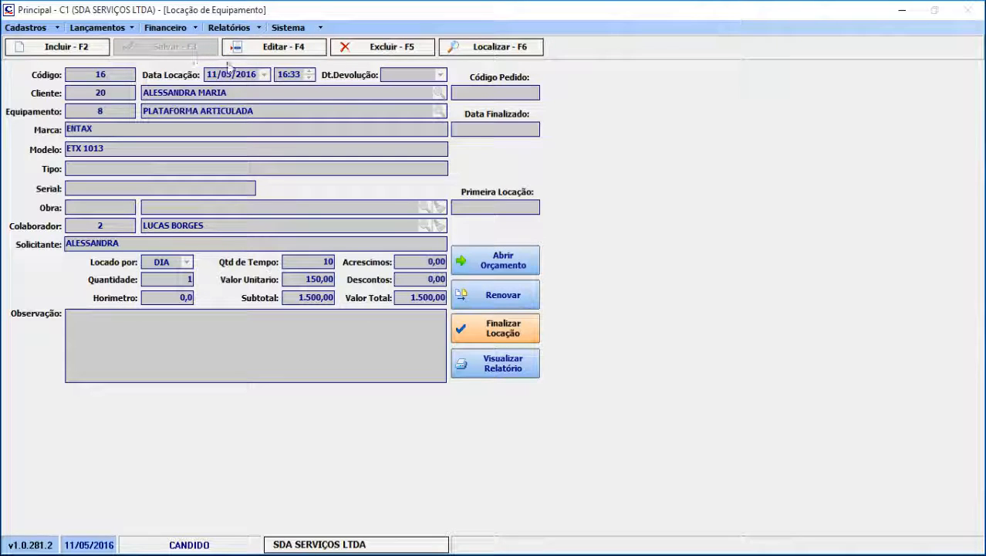
Generate a quote from the saved rental and check its service items and financial entries
{"action": "left_click", "coordinate": [536, 263]}
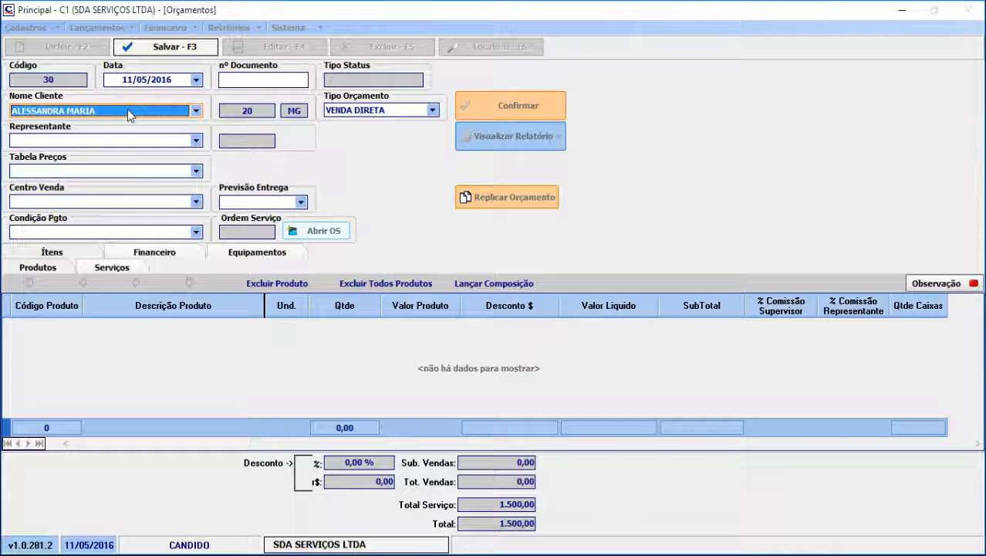
{"action": "left_click", "coordinate": [140, 268]}
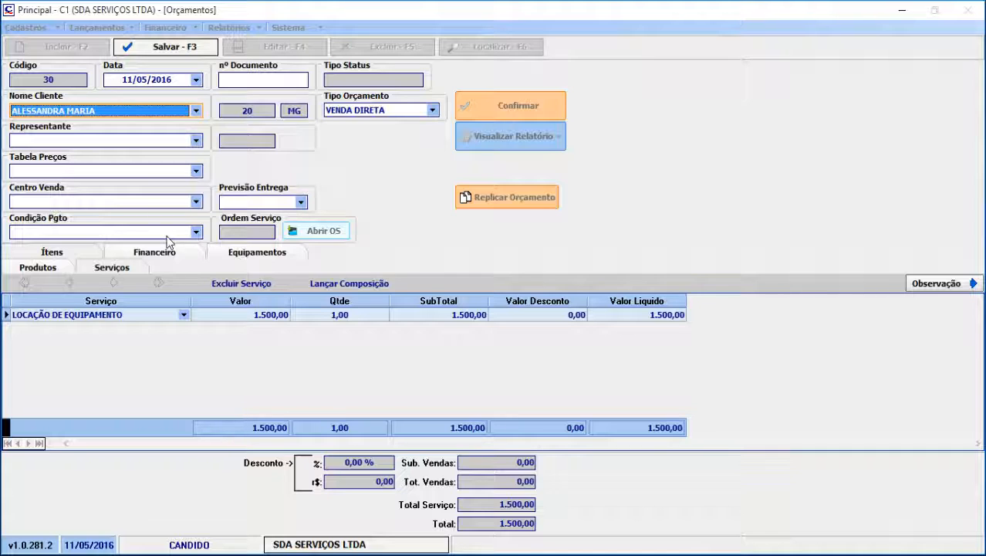
{"action": "left_click", "coordinate": [188, 252]}
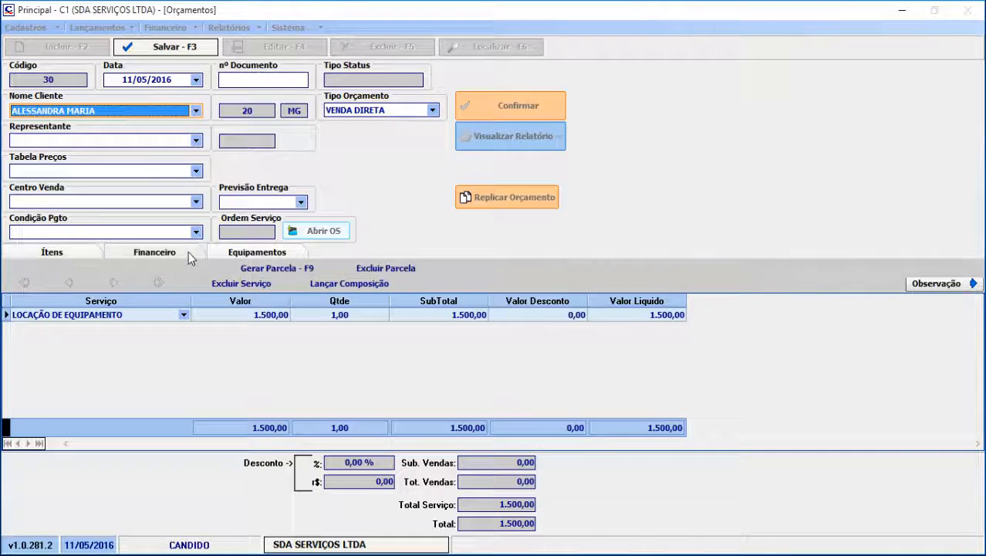
Set the quote's representative, price table and sales center to GERAL, and its payment condition to 30 / 60
{"action": "left_click", "coordinate": [197, 141]}
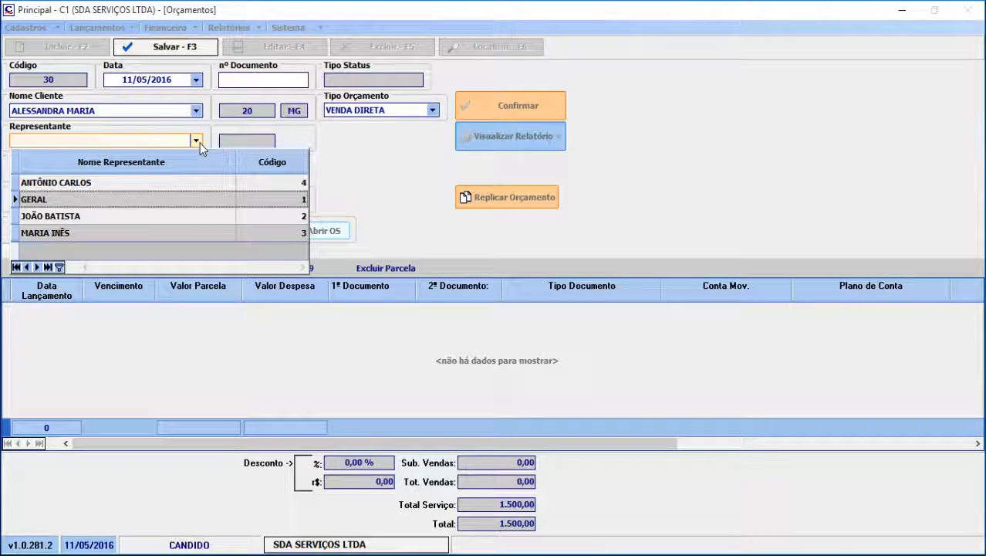
{"action": "left_click", "coordinate": [145, 199]}
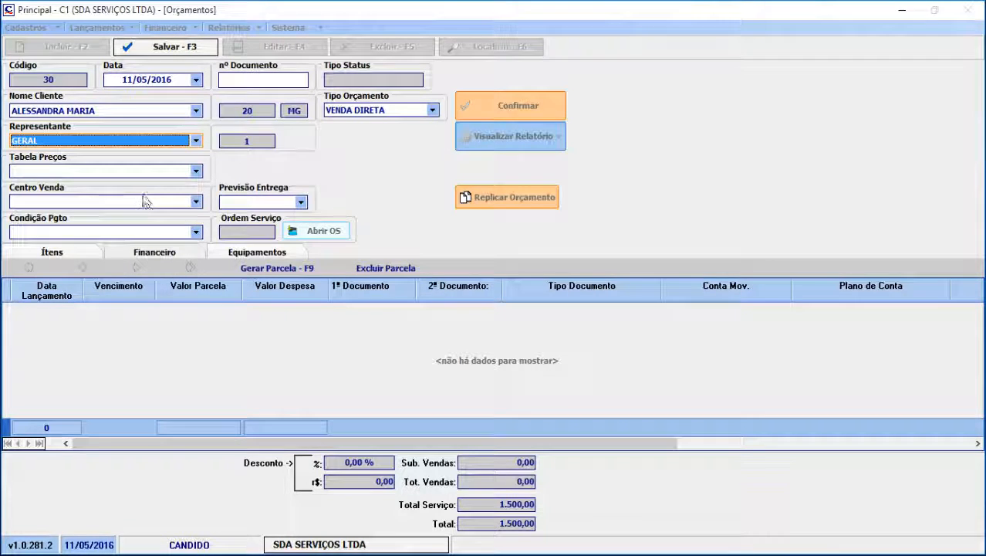
{"action": "left_click", "coordinate": [197, 171]}
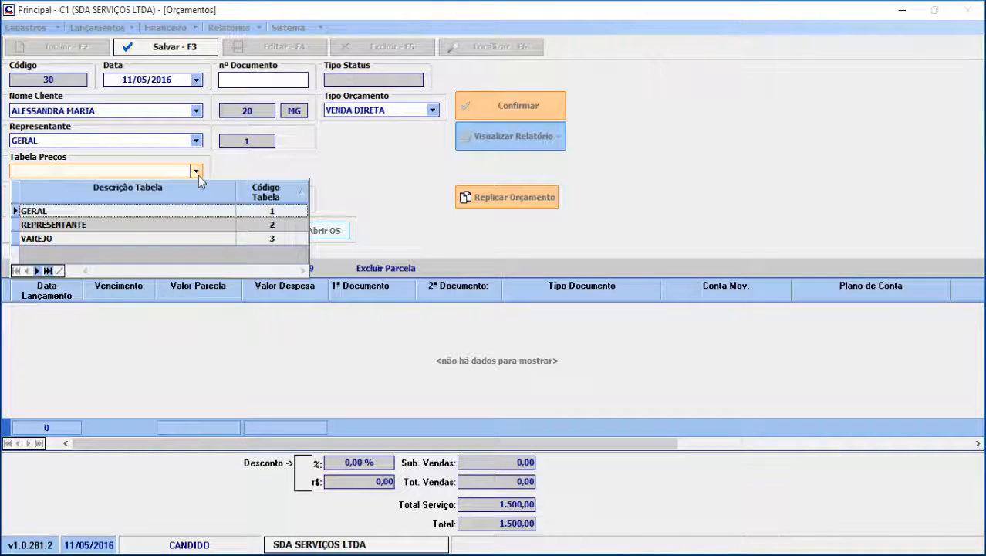
{"action": "left_click", "coordinate": [149, 209]}
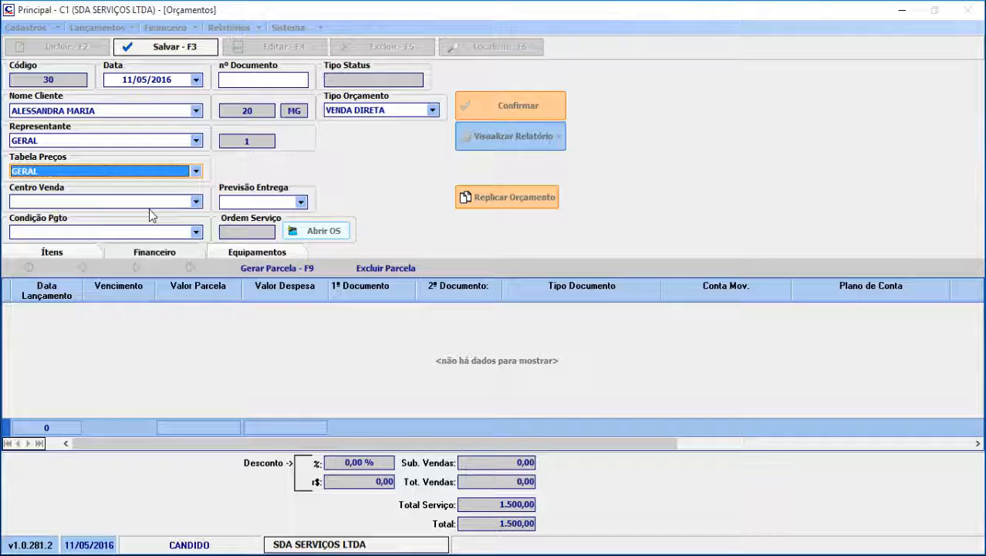
{"action": "left_click", "coordinate": [196, 203]}
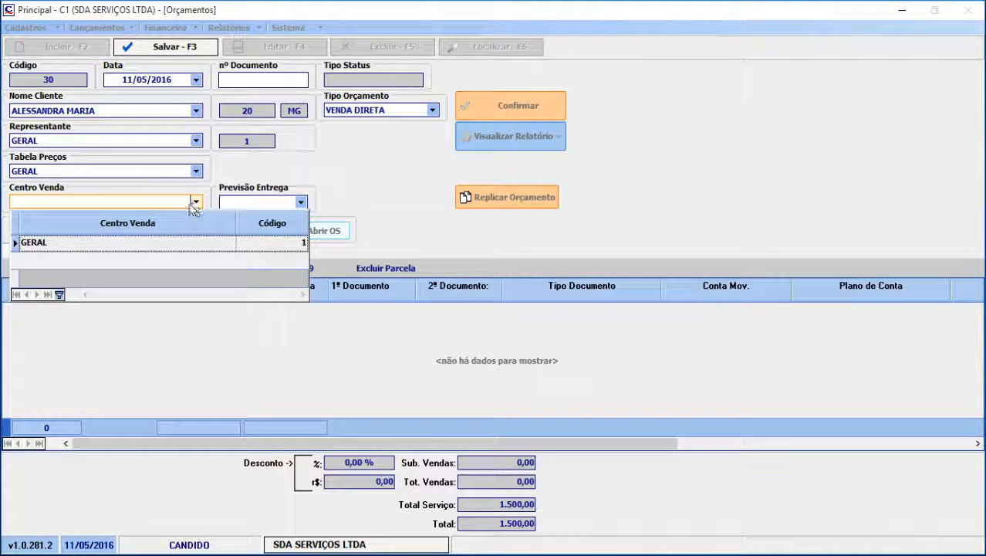
{"action": "left_click", "coordinate": [154, 243]}
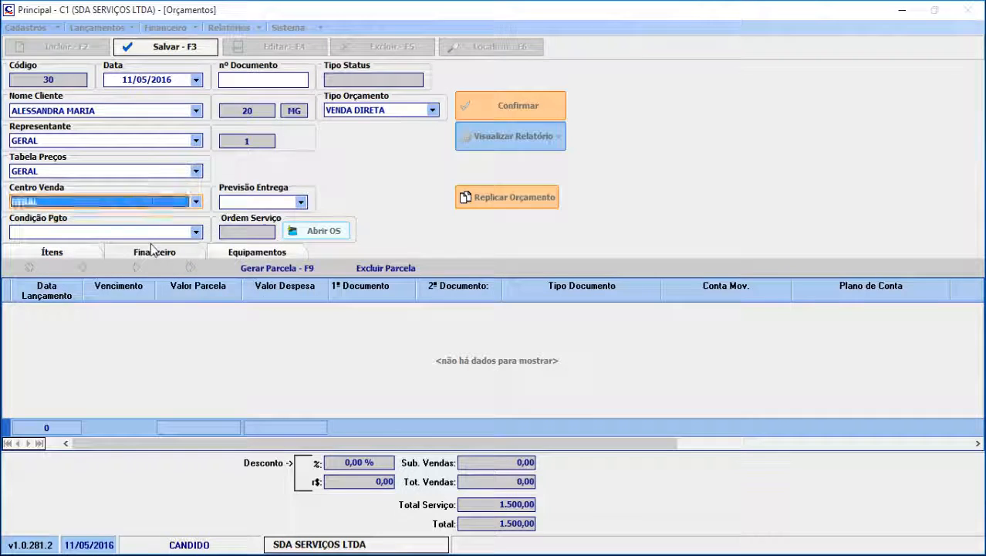
{"action": "left_click", "coordinate": [197, 232]}
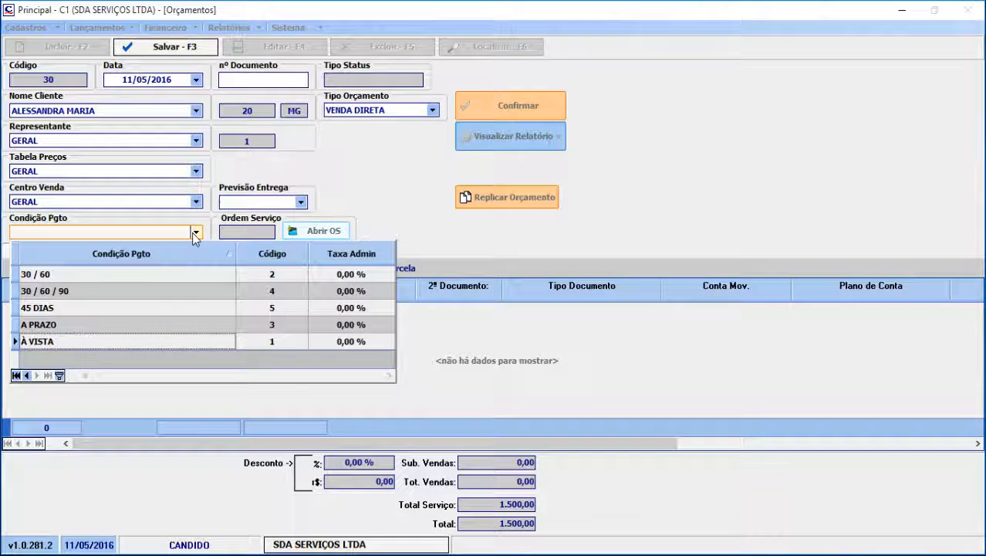
{"action": "left_click", "coordinate": [101, 274]}
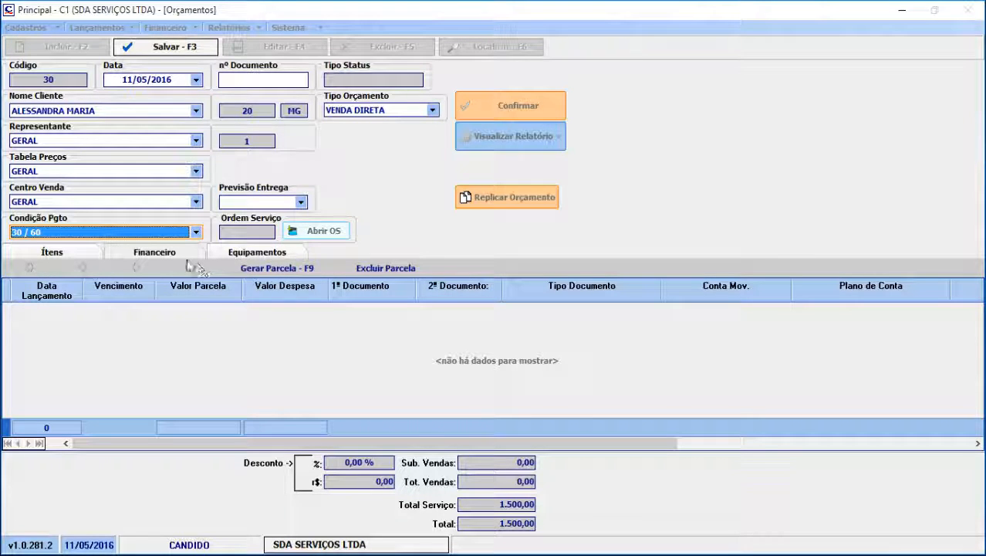
Generate the quote's installments and review their values, document types and account assignments
{"action": "left_click", "coordinate": [276, 268]}
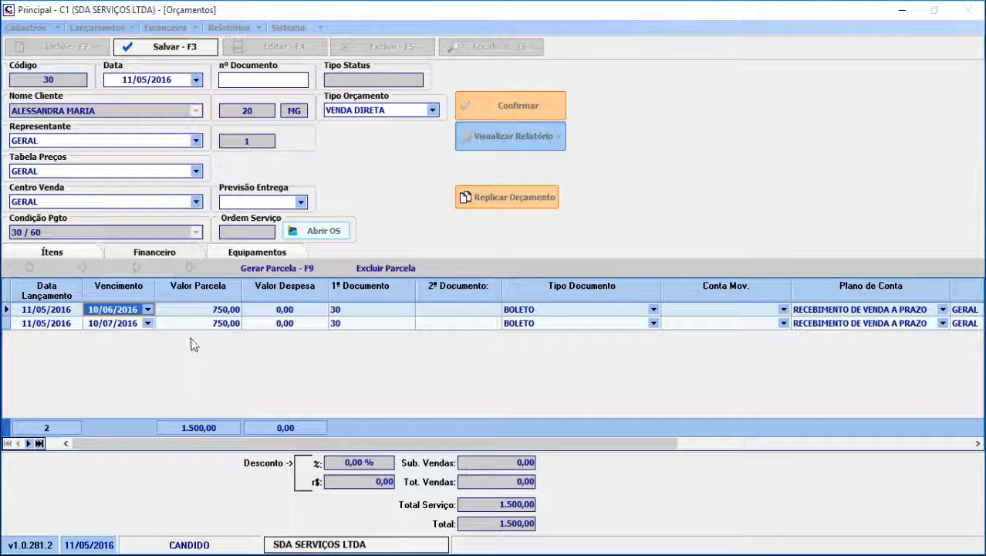
{"action": "left_click", "coordinate": [193, 311]}
{"action": "left_click", "coordinate": [194, 324]}
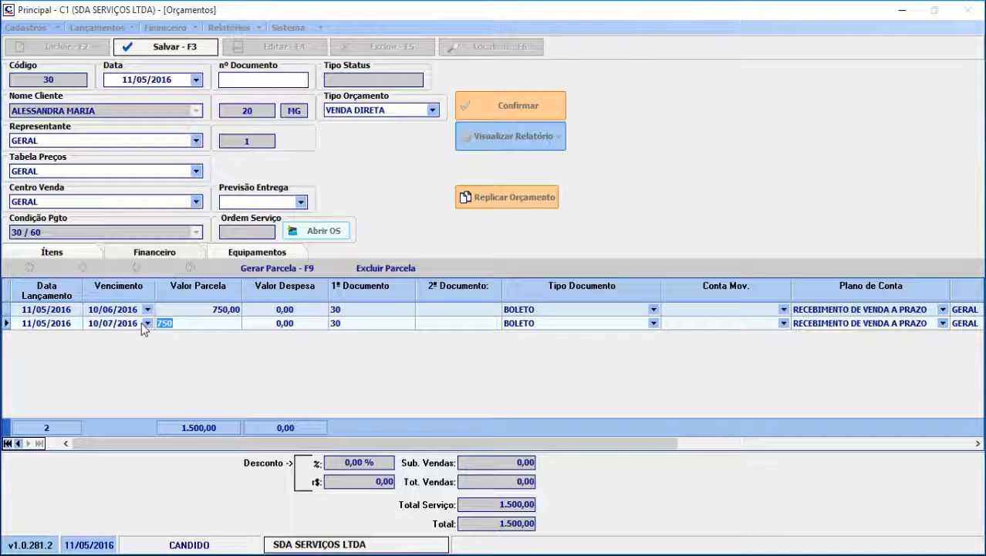
{"action": "left_click_drag", "start_coordinate": [536, 440], "coordinate": [662, 450]}
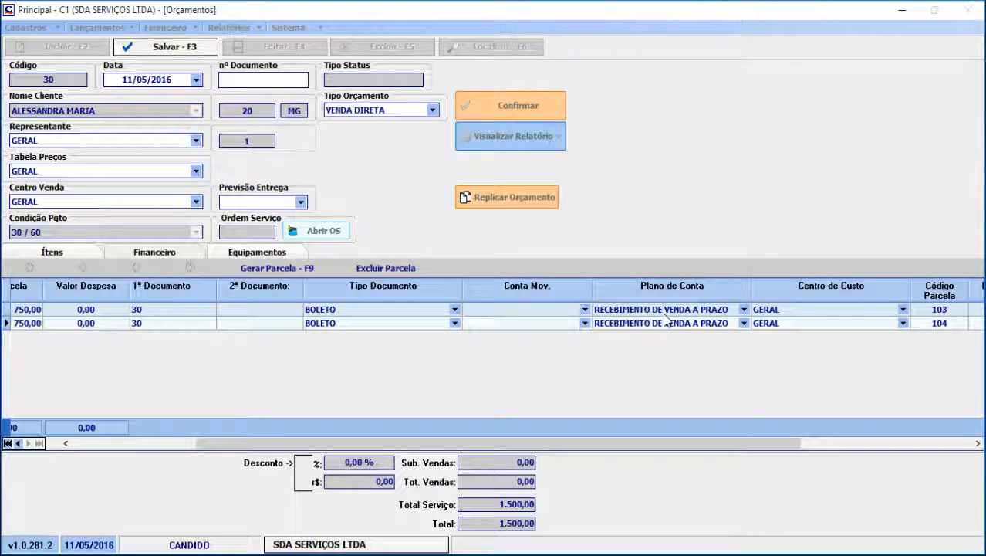
{"action": "left_click_drag", "start_coordinate": [670, 443], "coordinate": [493, 457]}
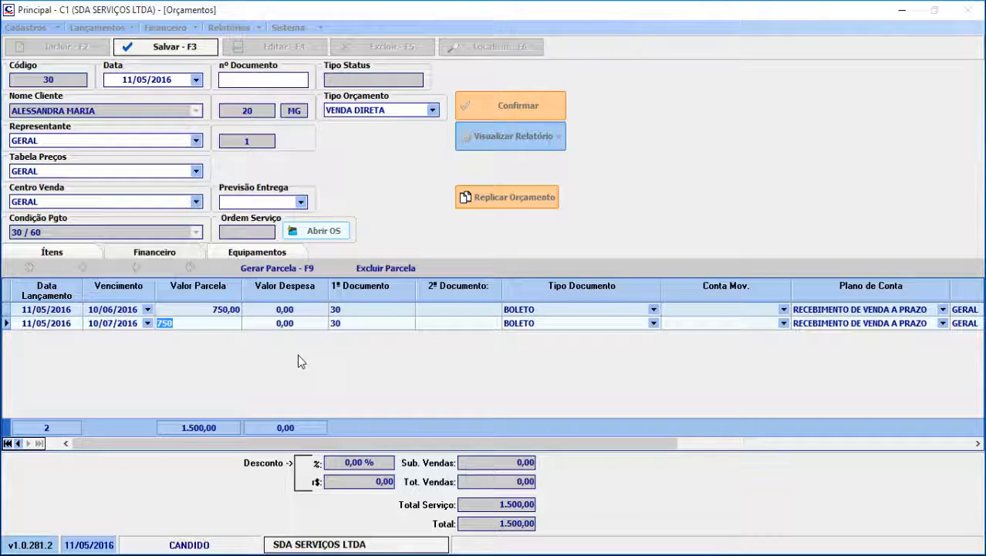
Add the product DISCO 3/8 to the quote and save it despite the installment total mismatch
{"action": "left_click", "coordinate": [61, 253]}
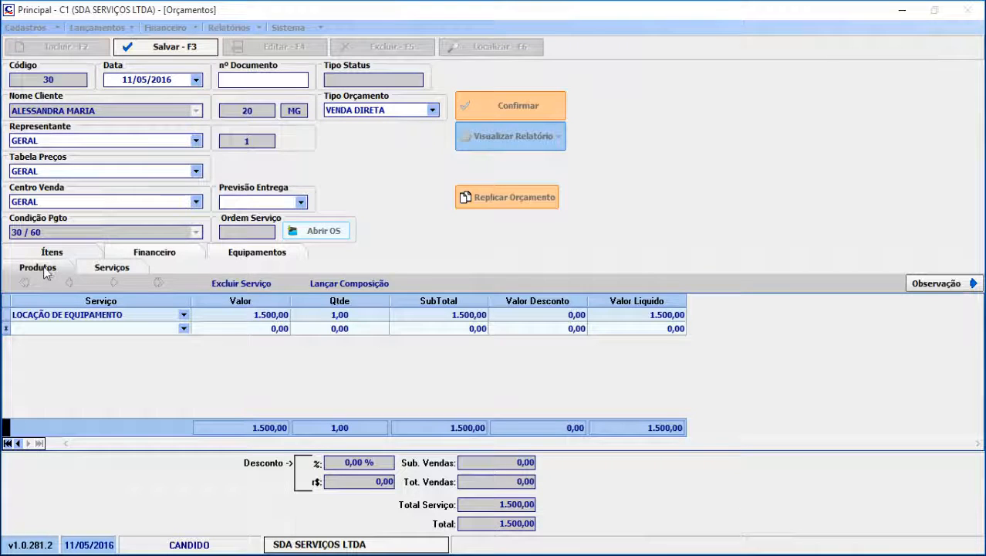
{"action": "left_click", "coordinate": [43, 269]}
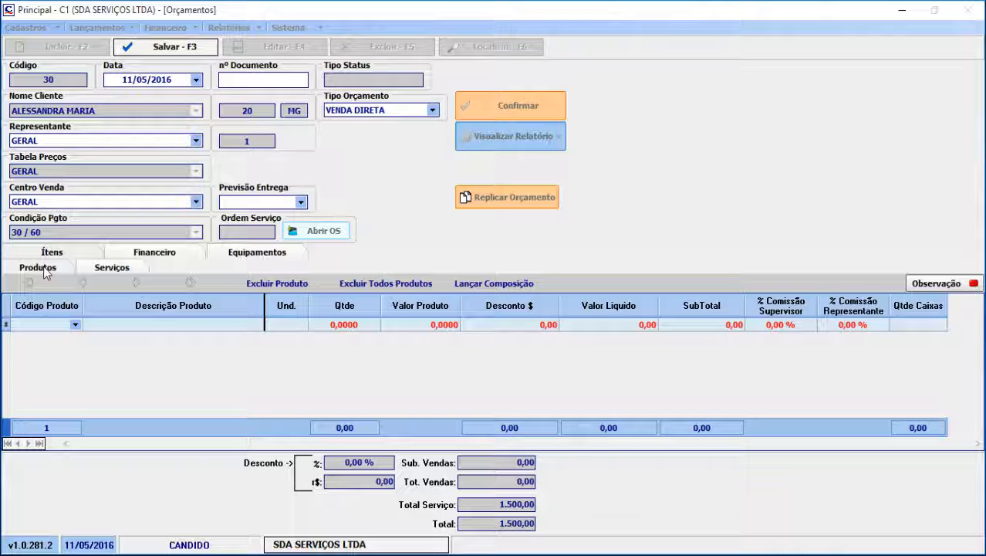
{"action": "left_click", "coordinate": [75, 324]}
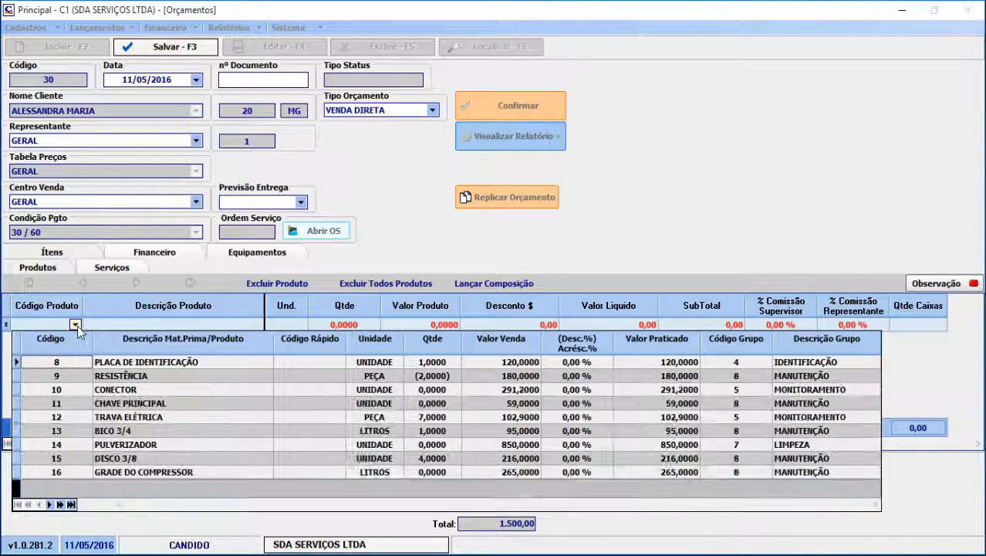
{"action": "left_click", "coordinate": [143, 458]}
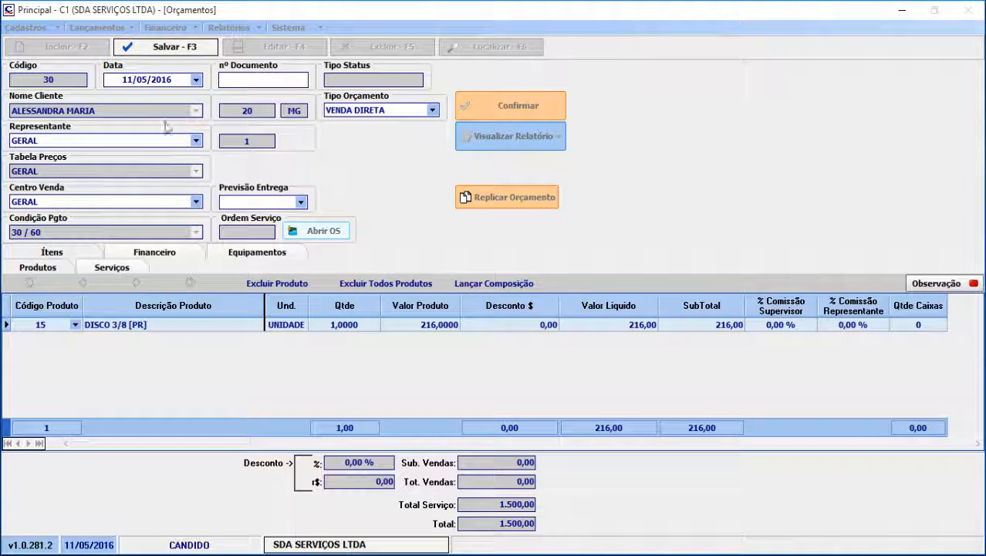
{"action": "left_click", "coordinate": [180, 51]}
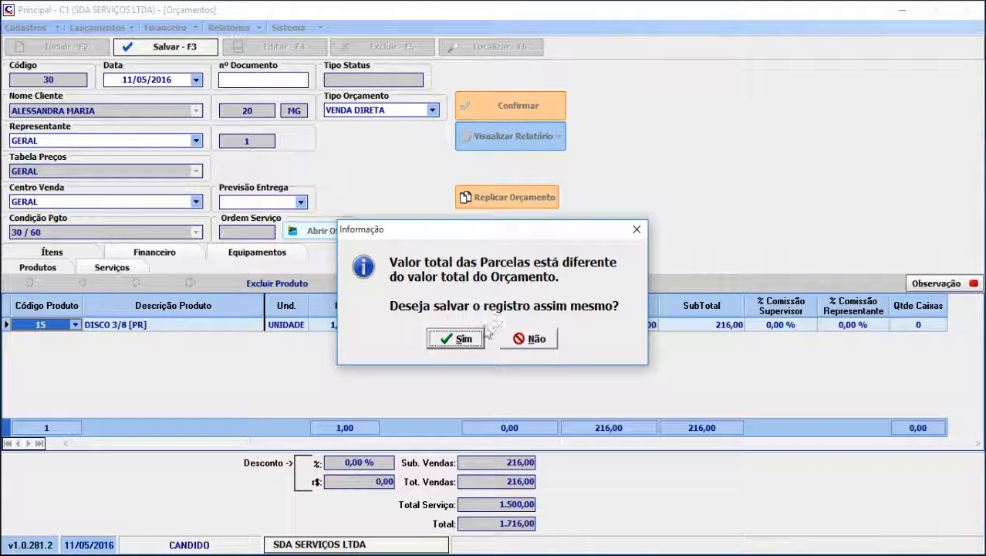
{"action": "left_click", "coordinate": [454, 338]}
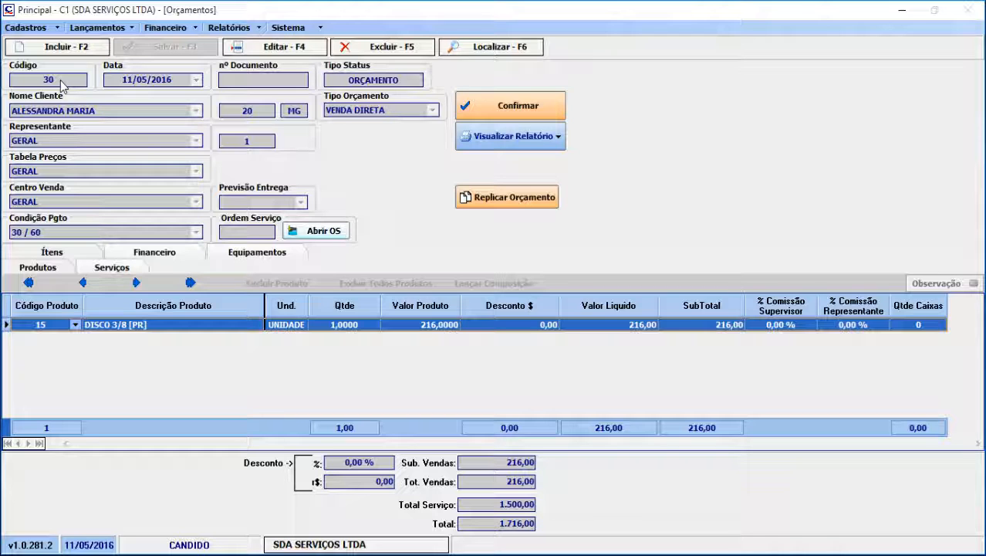
Review the equipment rental service listed in the saved quote
{"action": "key", "text": "F6"}
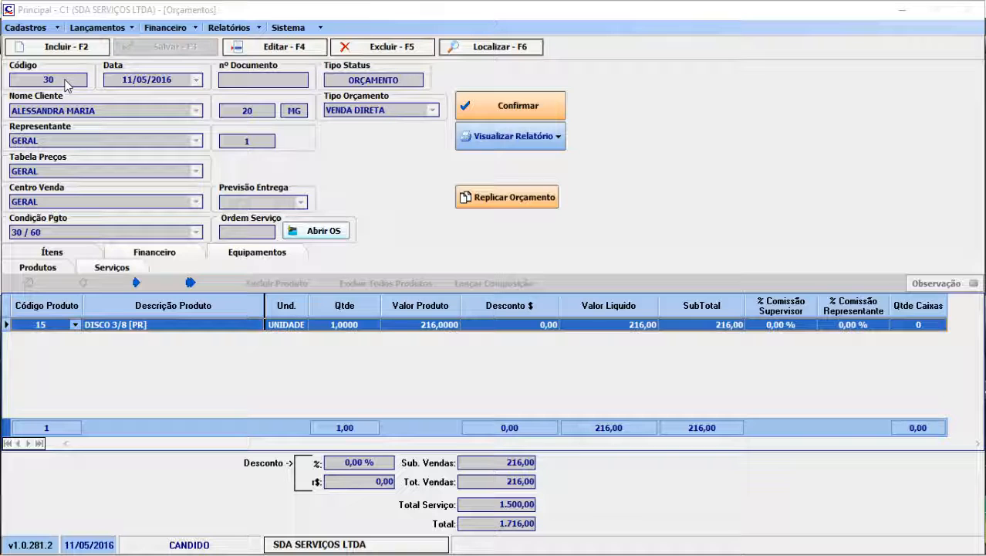
{"action": "left_click", "coordinate": [123, 272]}
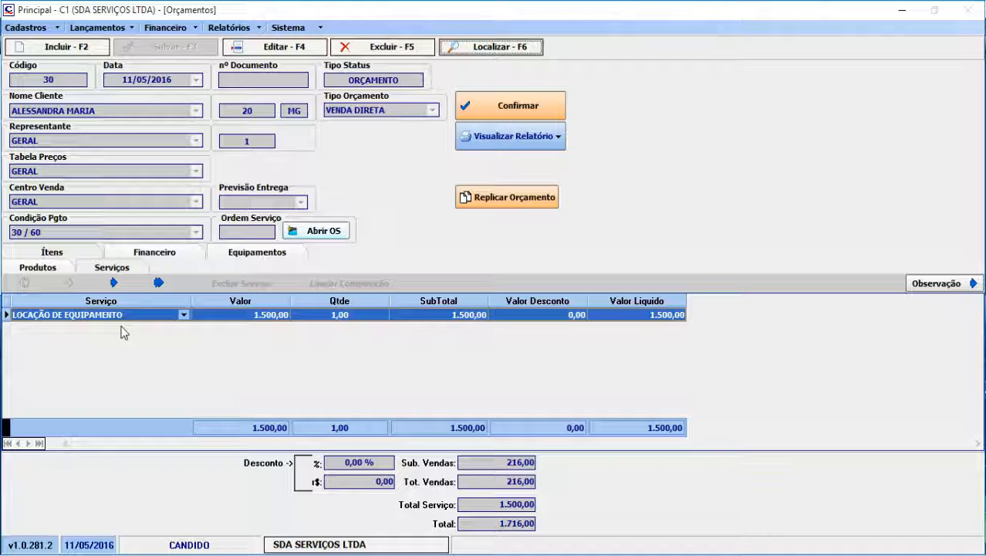
In the quote system parameters, set the default service for equipment rental to LOCAÇÃO DE EQUIPAMENTO and save
{"action": "left_click", "coordinate": [312, 32]}
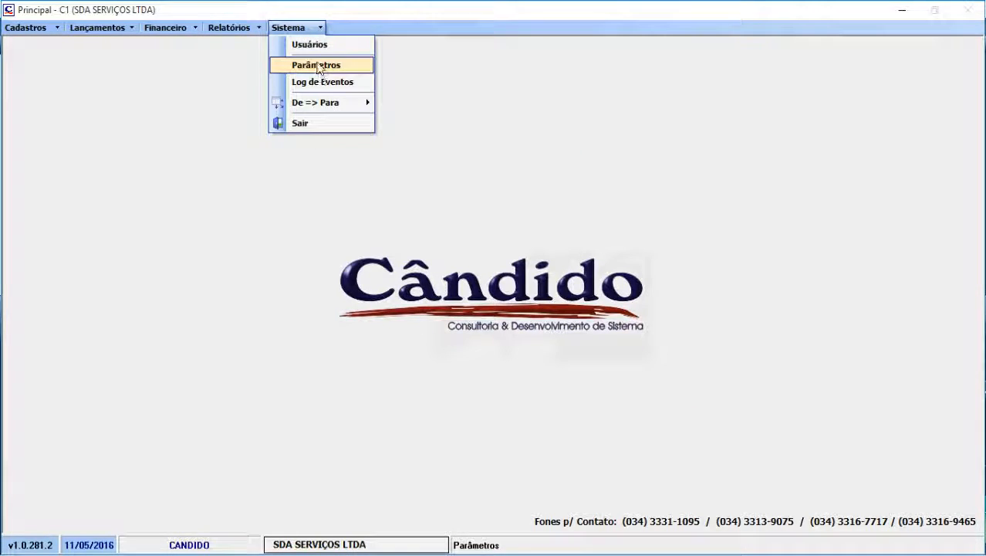
{"action": "left_click", "coordinate": [320, 67]}
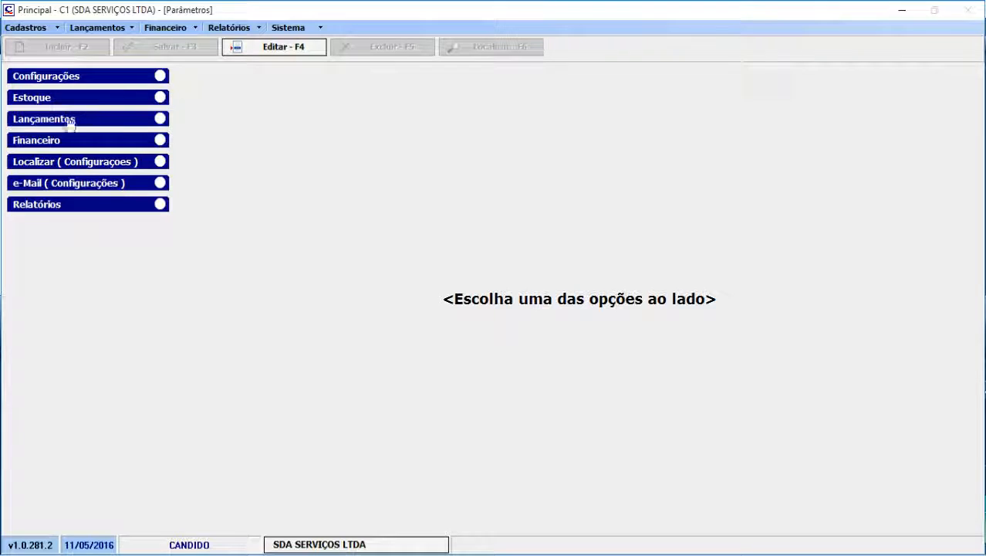
{"action": "left_click", "coordinate": [68, 122]}
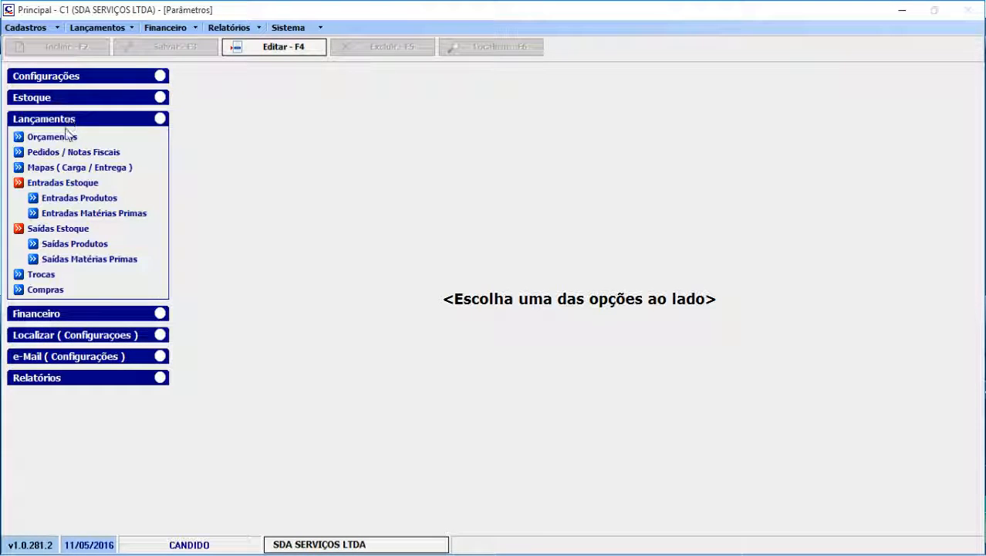
{"action": "left_click", "coordinate": [60, 139]}
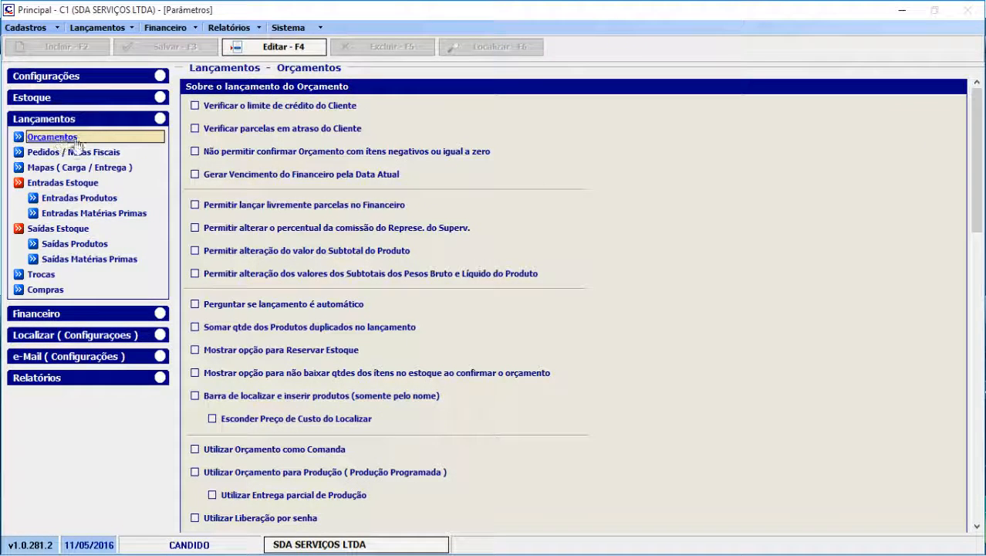
{"action": "left_click_drag", "start_coordinate": [977, 127], "coordinate": [977, 417]}
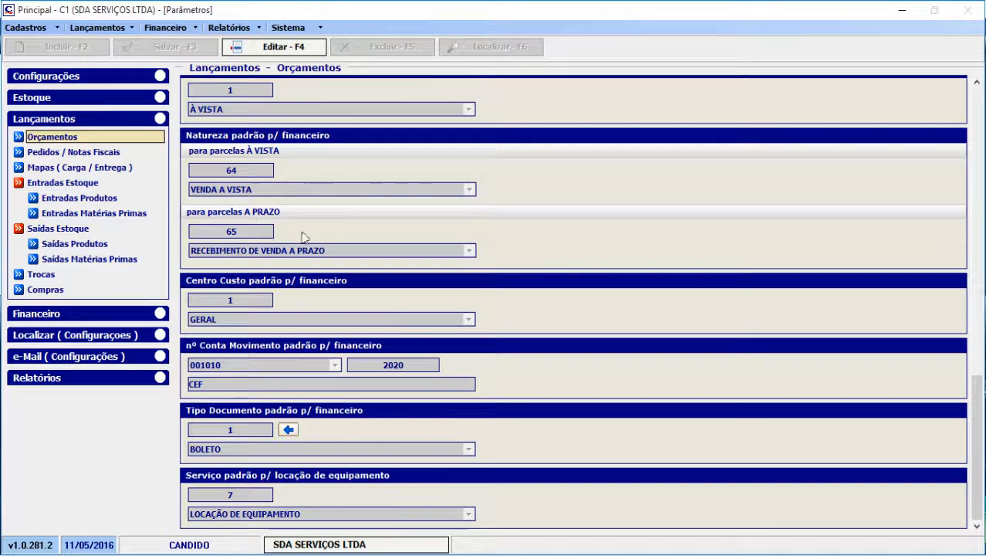
{"action": "left_click", "coordinate": [315, 54]}
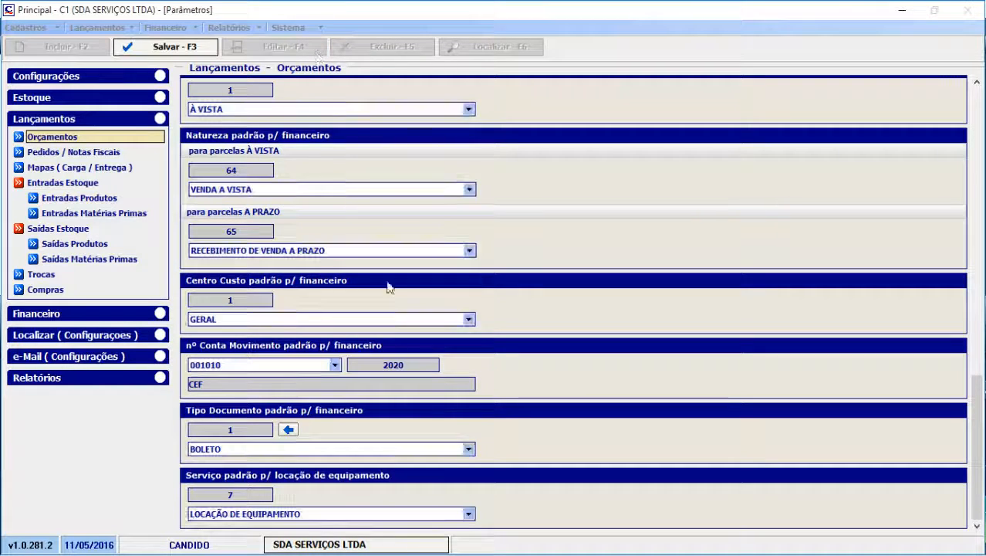
{"action": "left_click", "coordinate": [468, 514]}
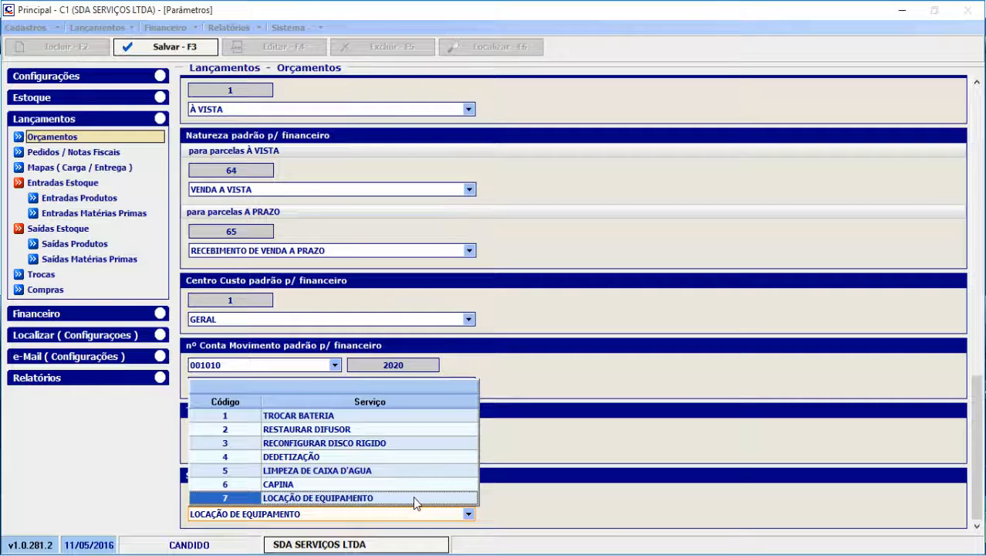
{"action": "left_click", "coordinate": [393, 496]}
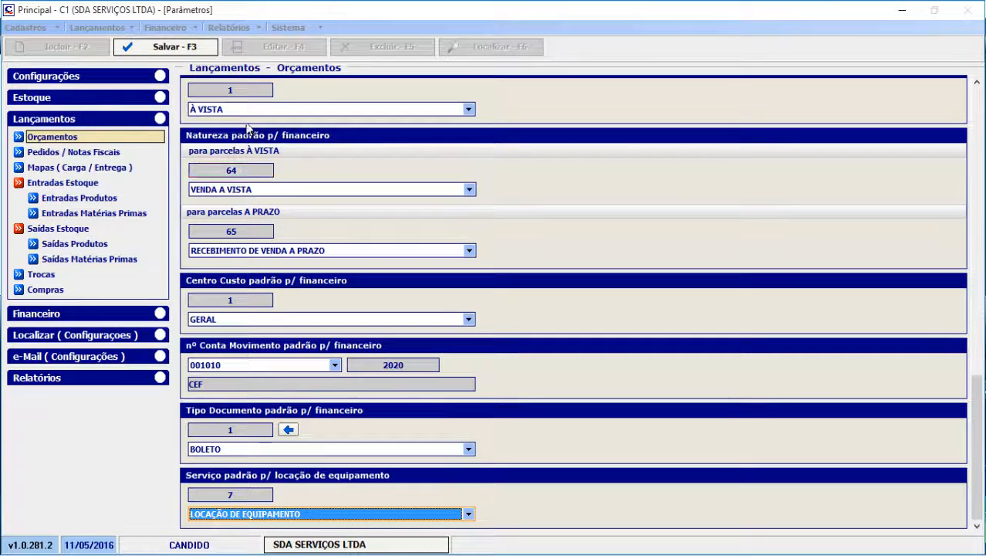
{"action": "left_click", "coordinate": [203, 49]}
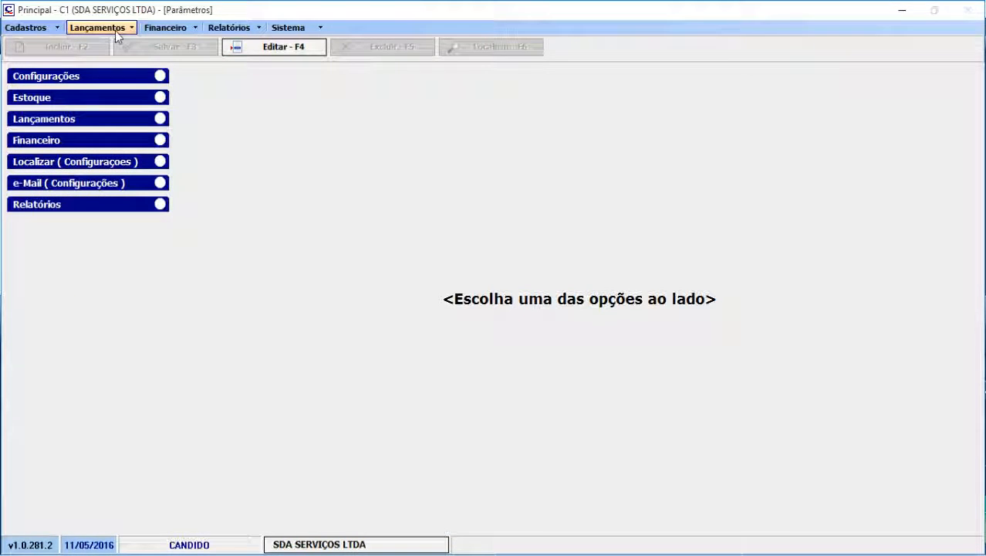
Reopen the 11/05/2016 direct sale quote with representative GERAL and review its services and products
{"action": "left_click", "coordinate": [115, 30]}
{"action": "left_click", "coordinate": [128, 46]}
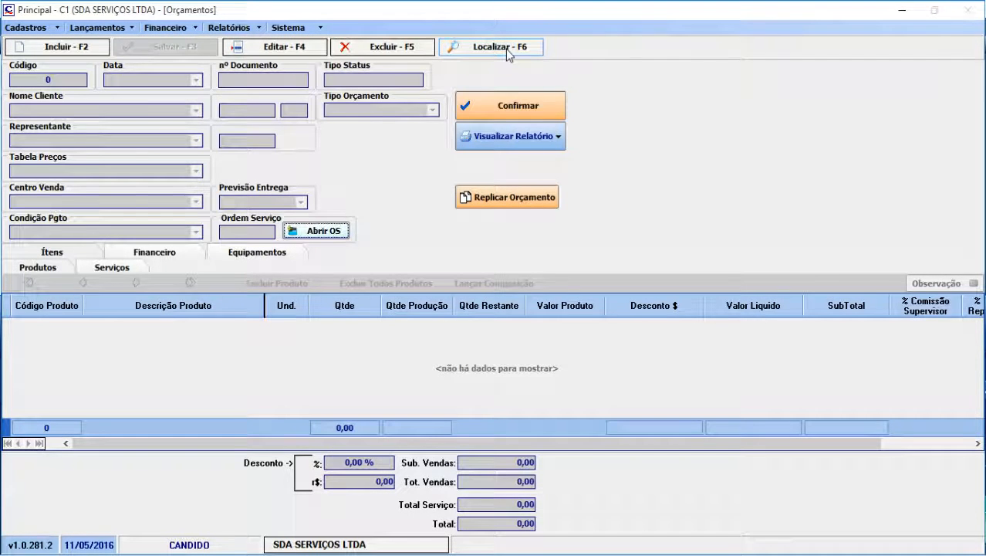
{"action": "left_click", "coordinate": [501, 47]}
{"action": "left_click", "coordinate": [143, 155]}
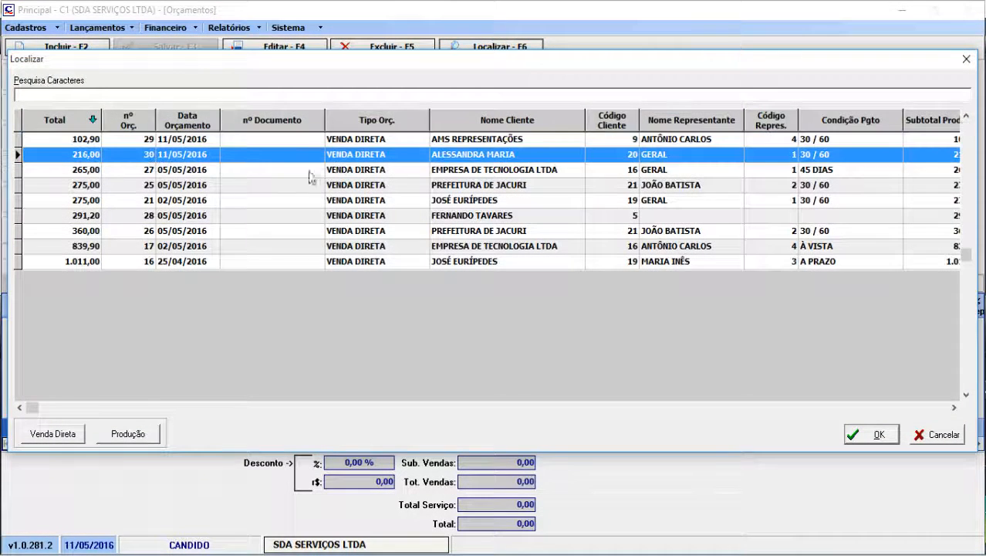
{"action": "double_click", "coordinate": [524, 158]}
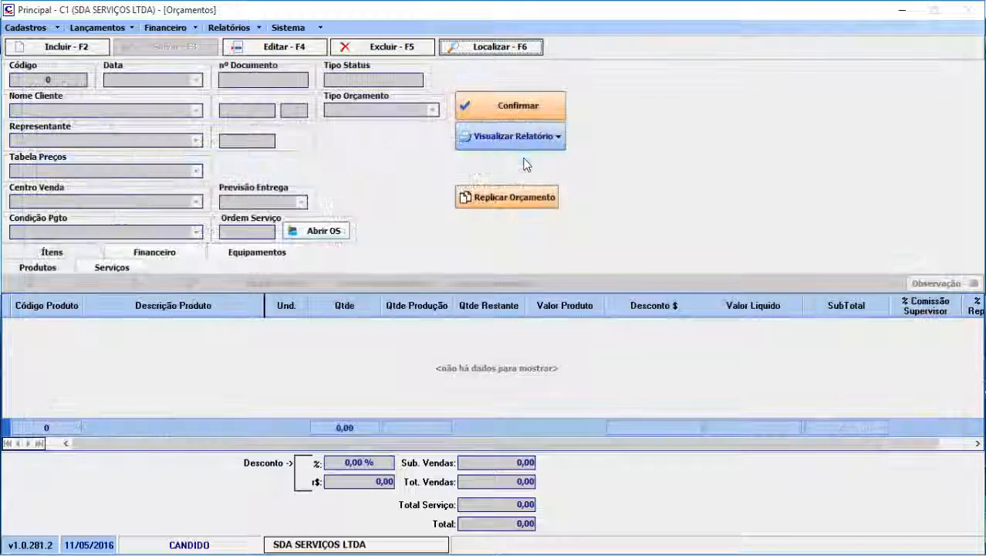
{"action": "left_click", "coordinate": [112, 267]}
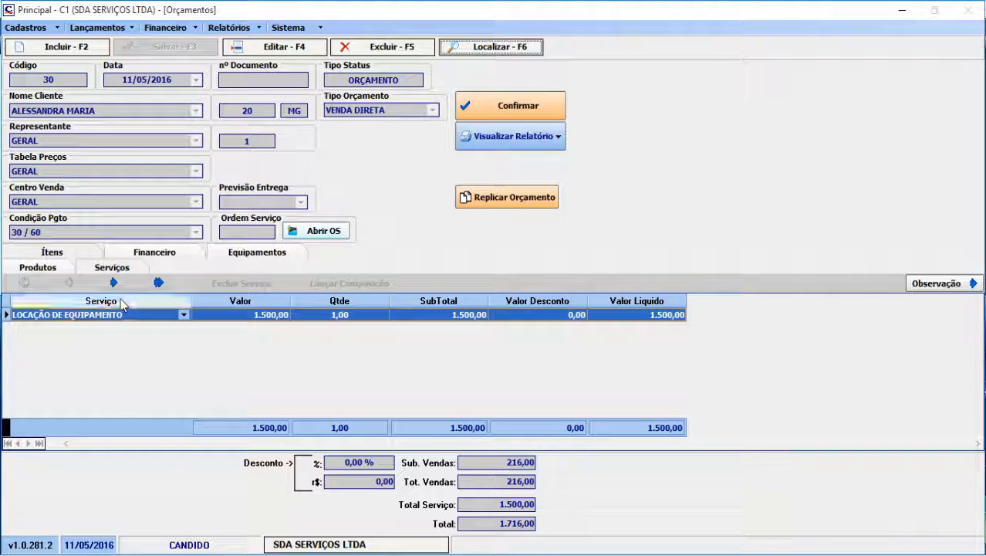
{"action": "left_click", "coordinate": [38, 267]}
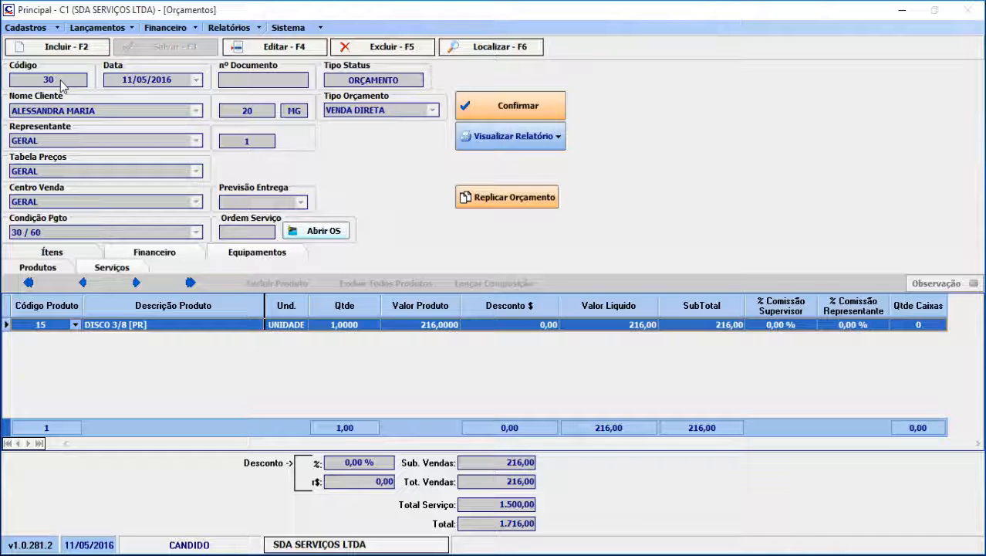
Locate the PLATAFORMA ARTICULADA rental among the equipment rental entries and open its record for review
{"action": "left_click", "coordinate": [98, 28]}
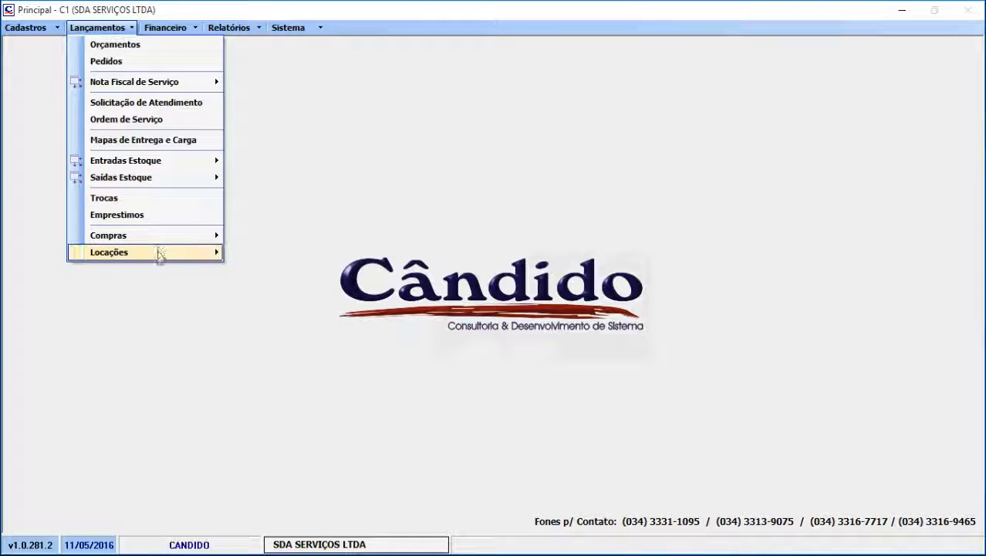
{"action": "mouse_move", "coordinate": [159, 254]}
{"action": "mouse_move", "coordinate": [269, 270]}
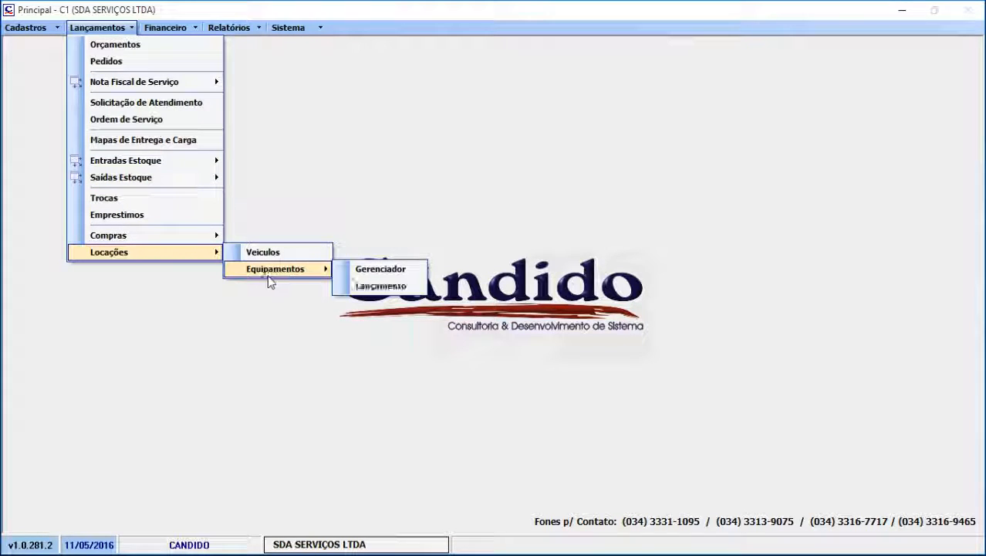
{"action": "left_click", "coordinate": [380, 285]}
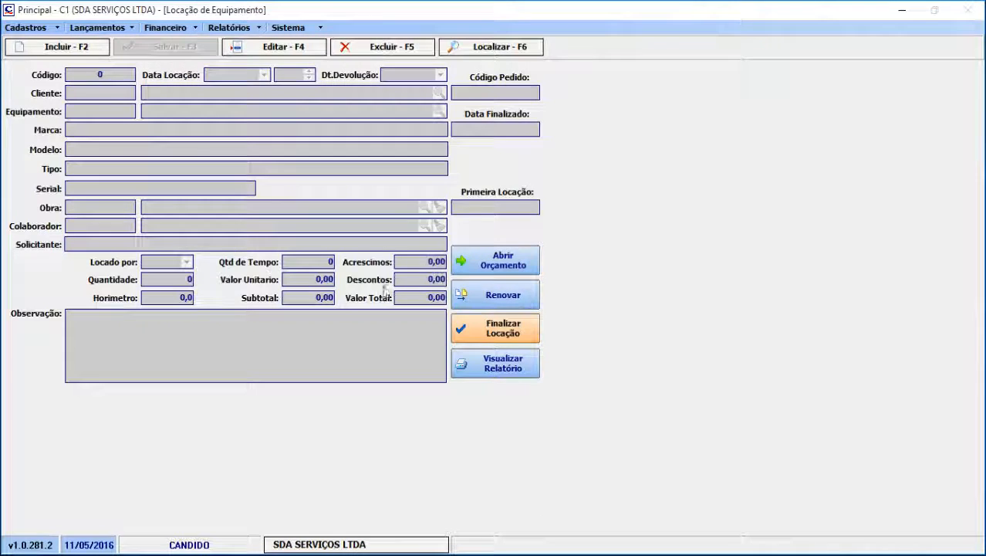
{"action": "left_click", "coordinate": [500, 52]}
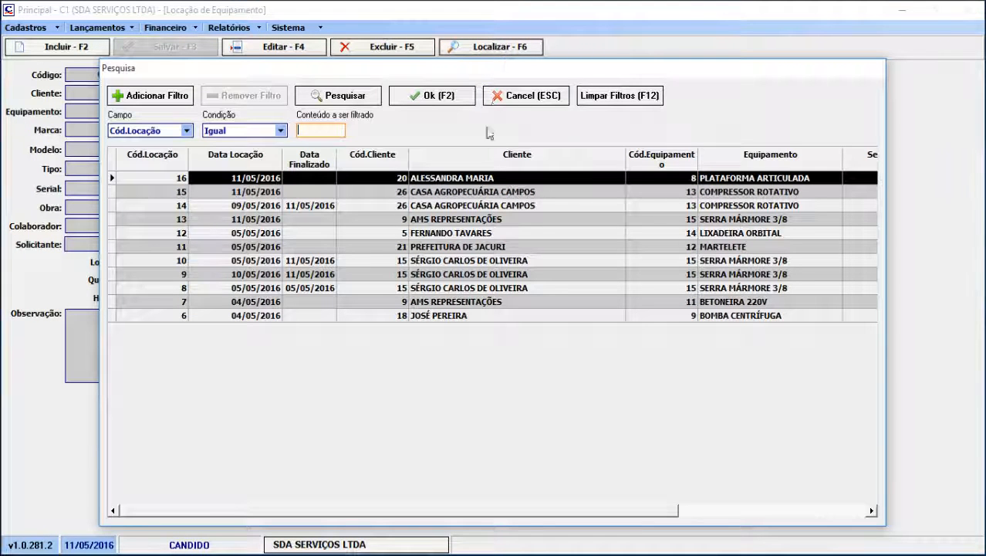
{"action": "double_click", "coordinate": [515, 178]}
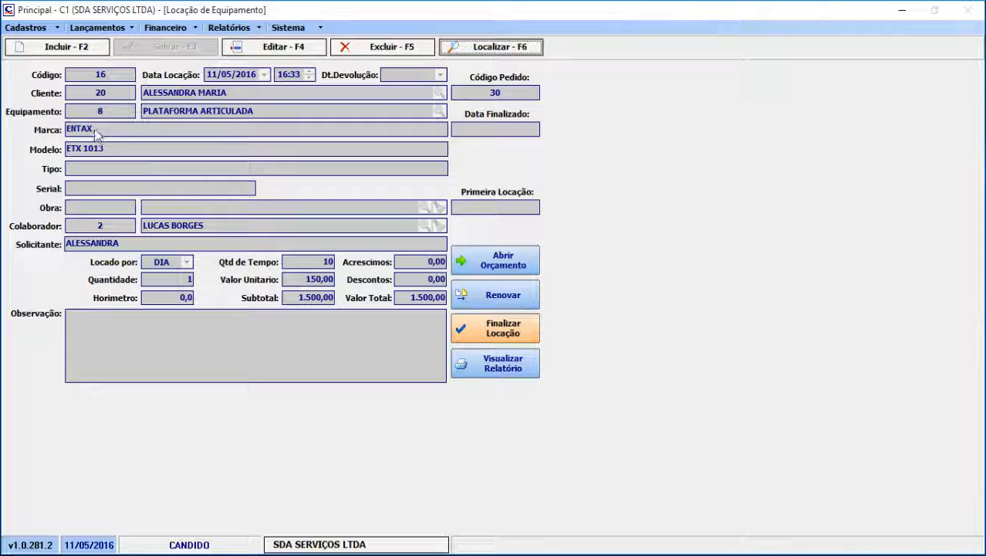
Open the equipment rental manager, restrict the list to available equipment and review the listed items
{"action": "left_click", "coordinate": [129, 29]}
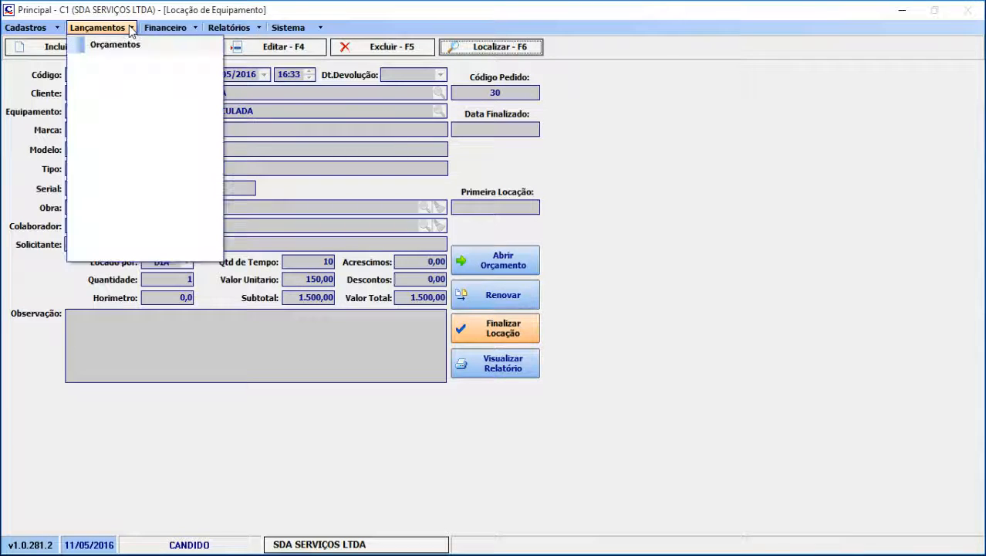
{"action": "mouse_move", "coordinate": [140, 255]}
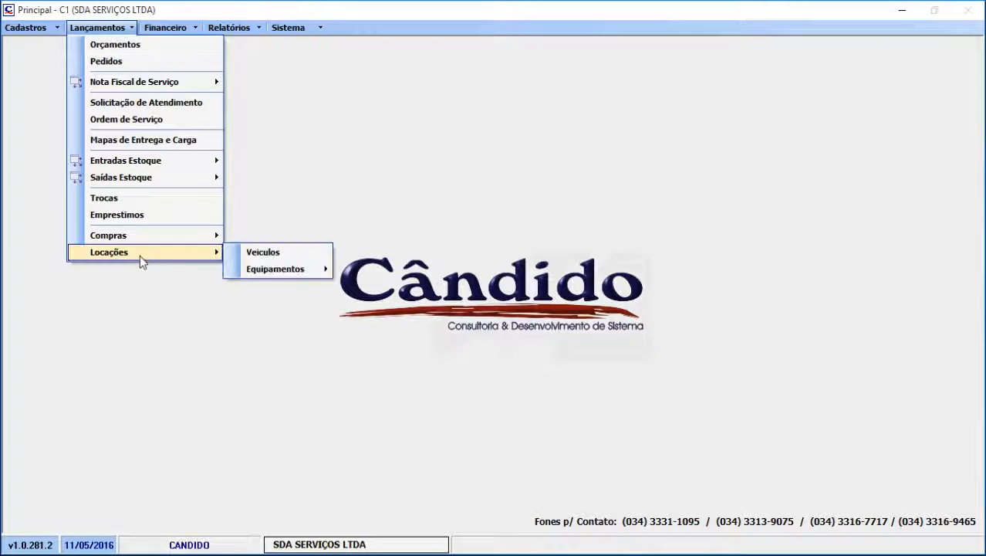
{"action": "mouse_move", "coordinate": [271, 270]}
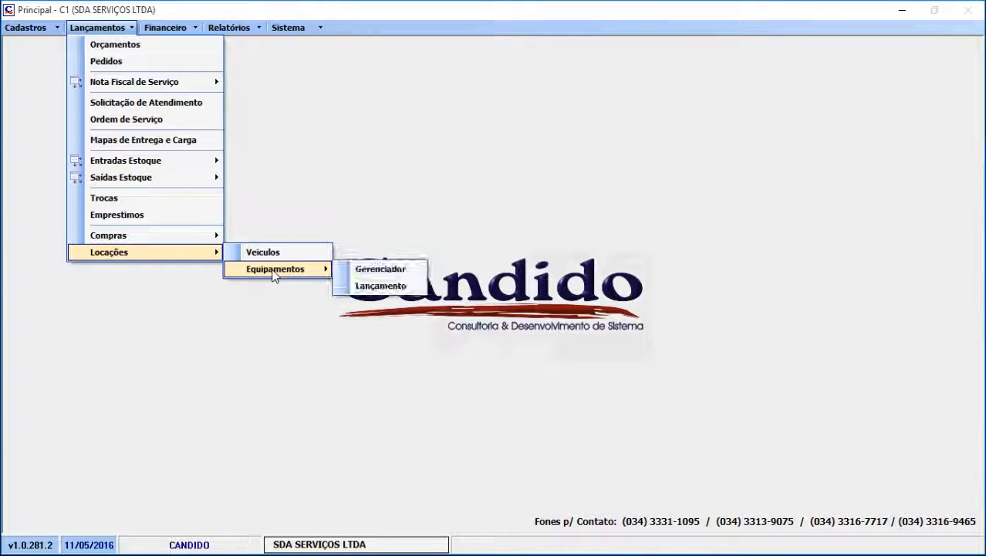
{"action": "left_click", "coordinate": [368, 268]}
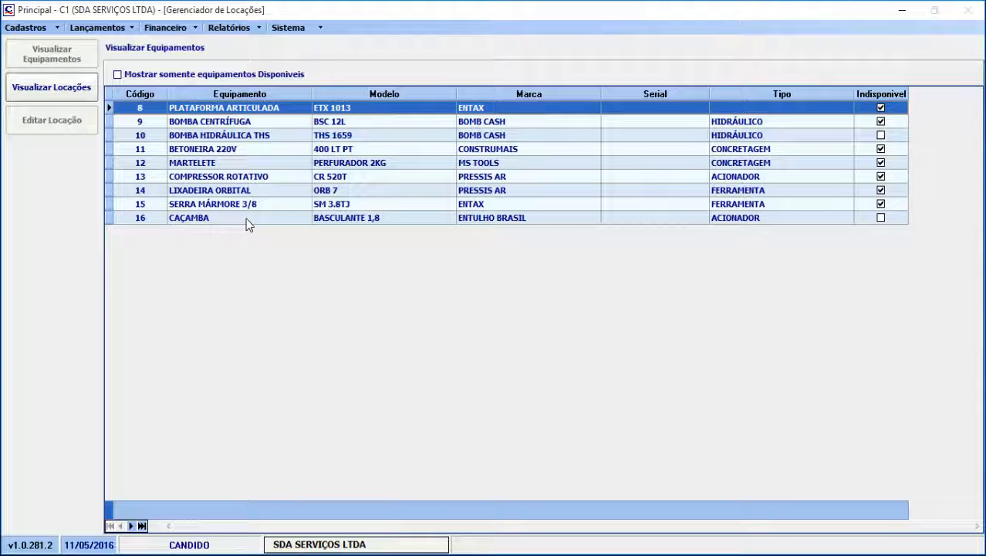
{"action": "left_click", "coordinate": [117, 75]}
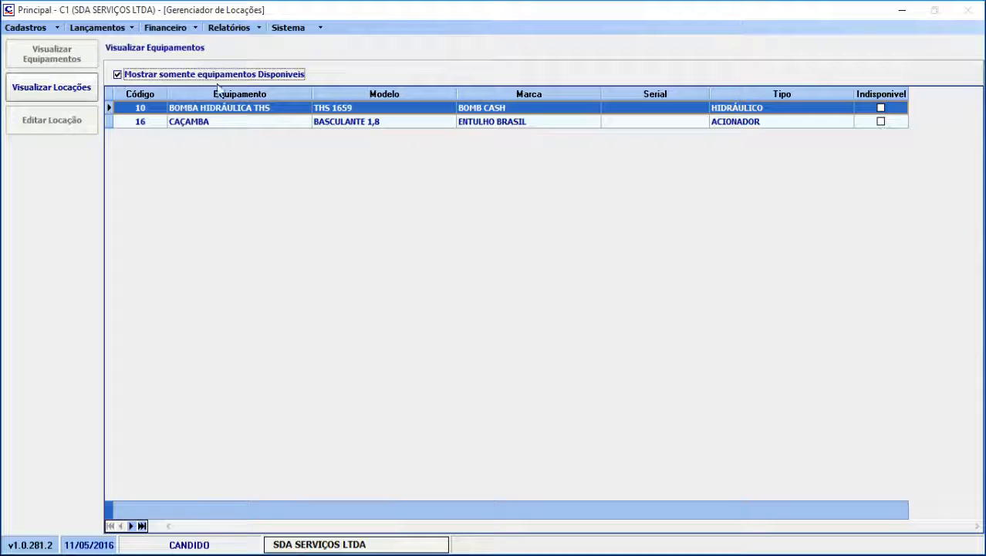
{"action": "left_click", "coordinate": [403, 121]}
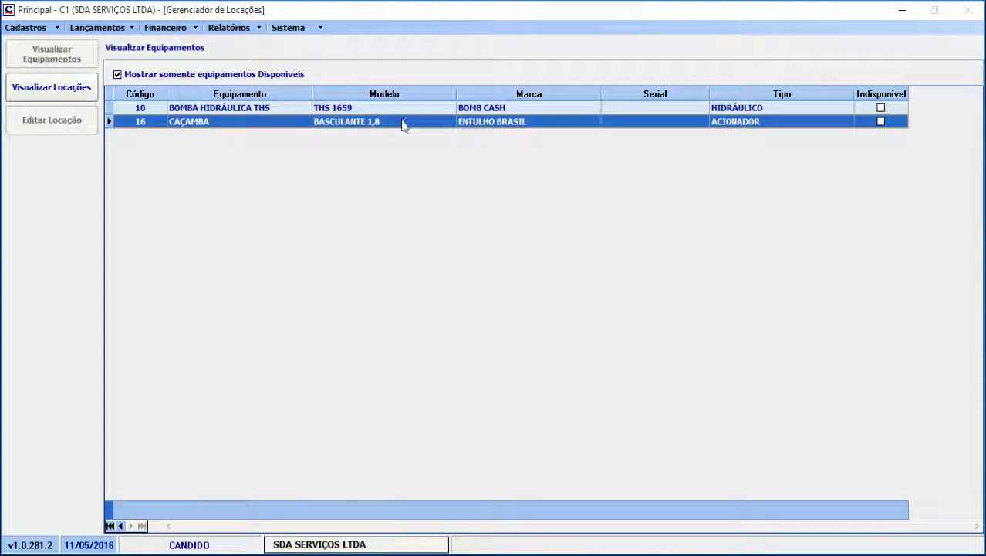
{"action": "left_click", "coordinate": [401, 109]}
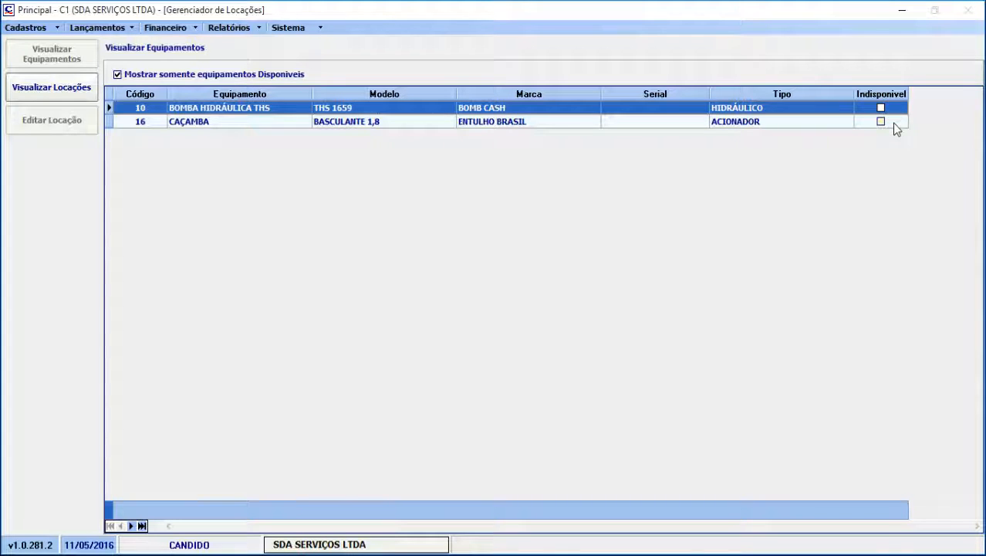
Show all equipment again and go through the items marked as unavailable
{"action": "left_click", "coordinate": [117, 75]}
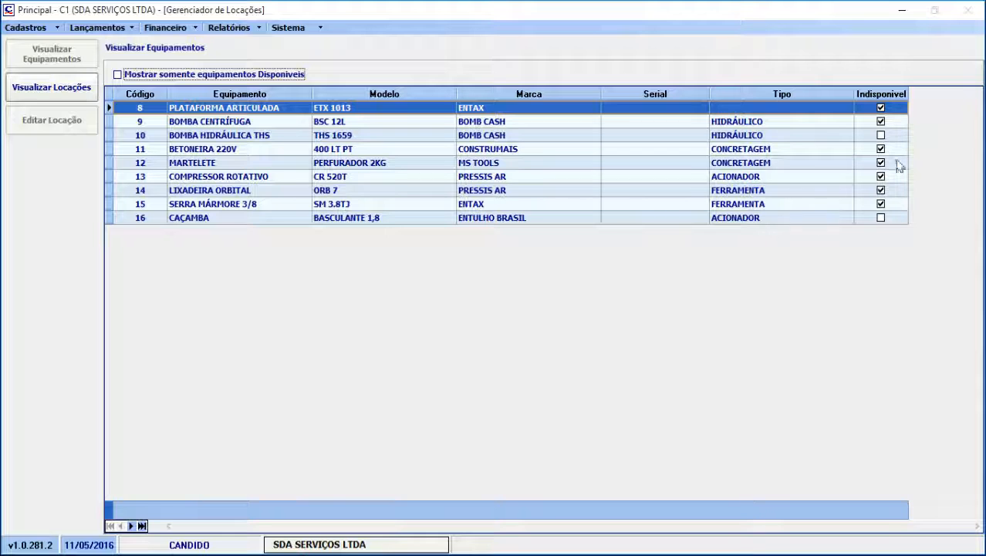
{"action": "left_click", "coordinate": [896, 121]}
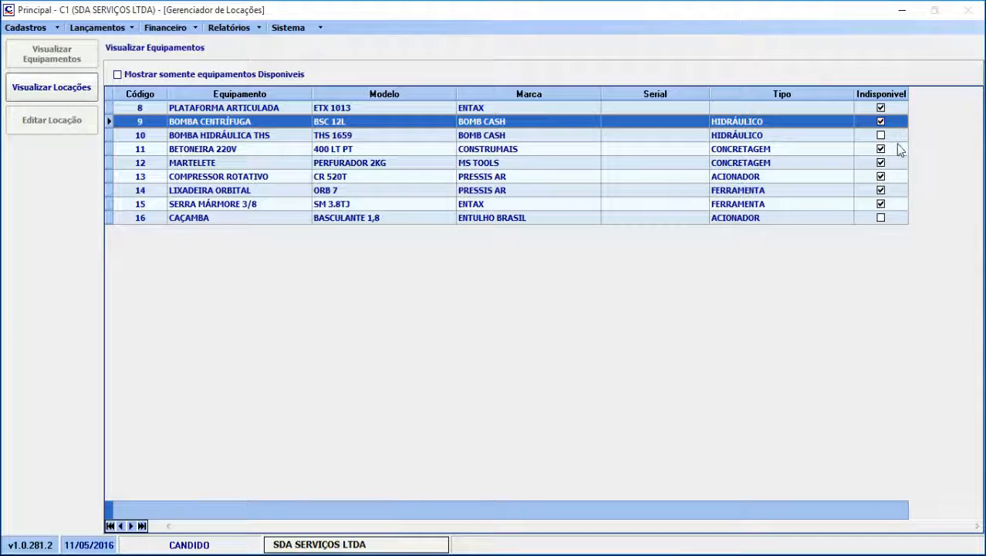
{"action": "left_click", "coordinate": [898, 149]}
{"action": "left_click", "coordinate": [898, 163]}
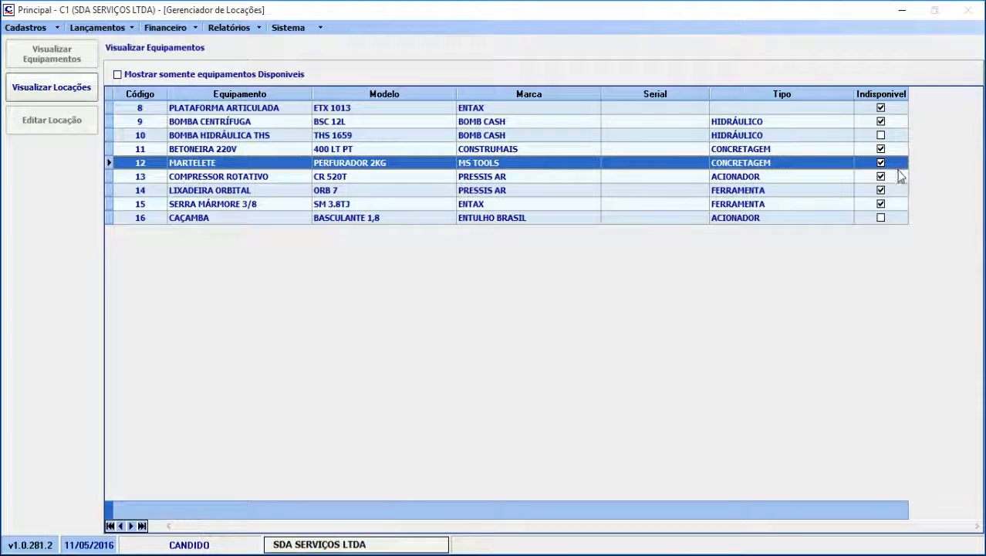
{"action": "left_click", "coordinate": [897, 177]}
{"action": "left_click", "coordinate": [893, 189]}
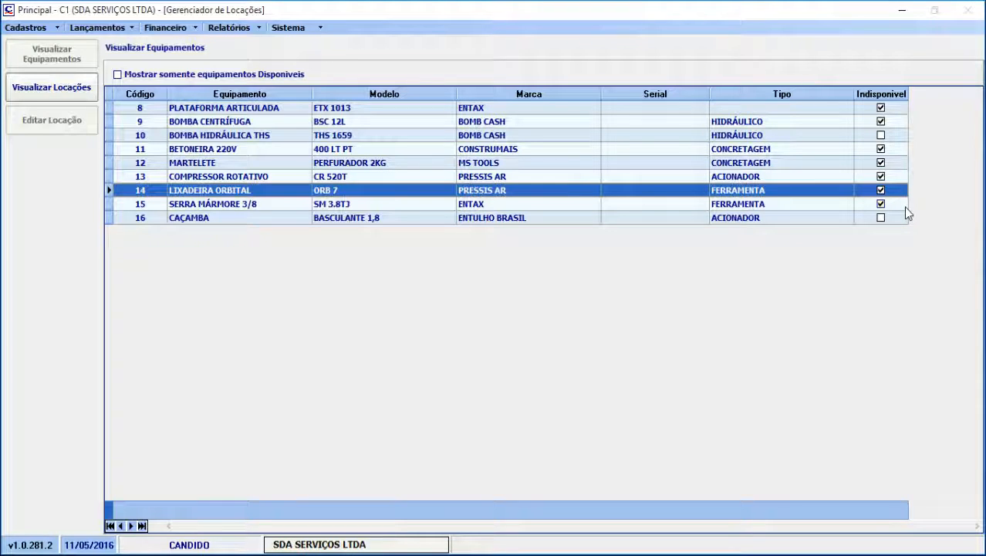
Display the rentals of SERRA MÁRMORE 3/8 and open its AMS REPRESENTAÇÕES rental record from 11/05/2016
{"action": "left_click", "coordinate": [903, 207]}
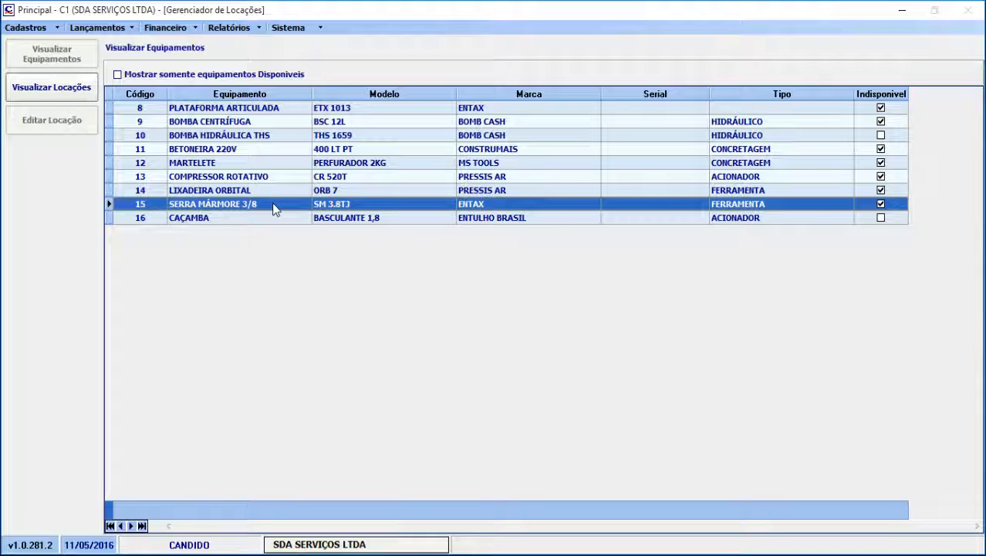
{"action": "left_click", "coordinate": [44, 98]}
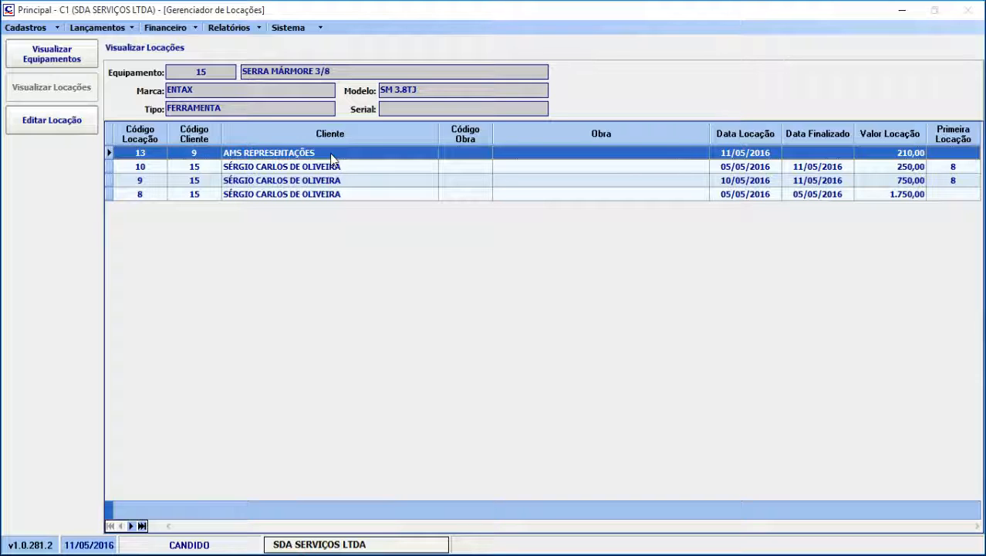
{"action": "left_click", "coordinate": [45, 130]}
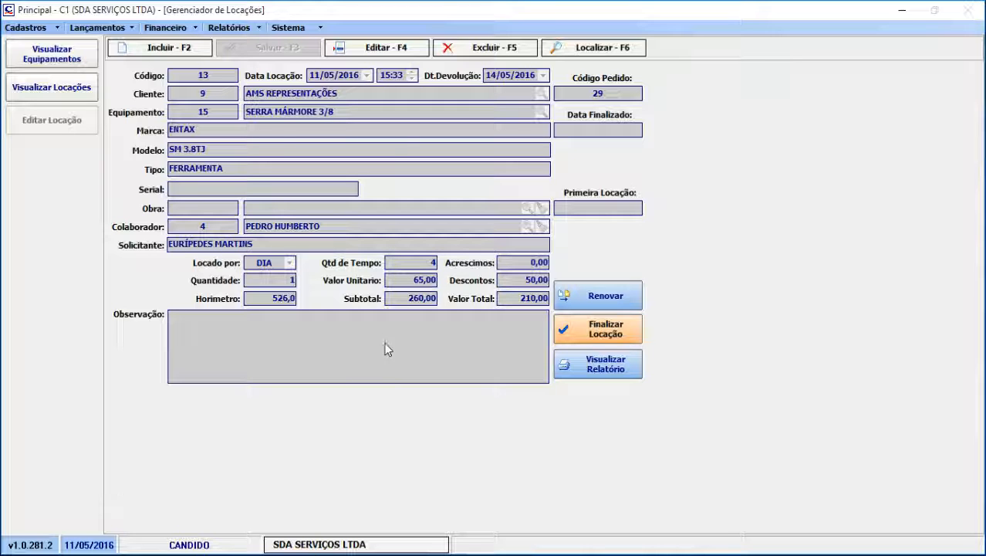
Set the discount of the SERRA MÁRMORE 3/8 rental to 100,00, save it and return to the equipment's rental list
{"action": "left_click", "coordinate": [359, 50]}
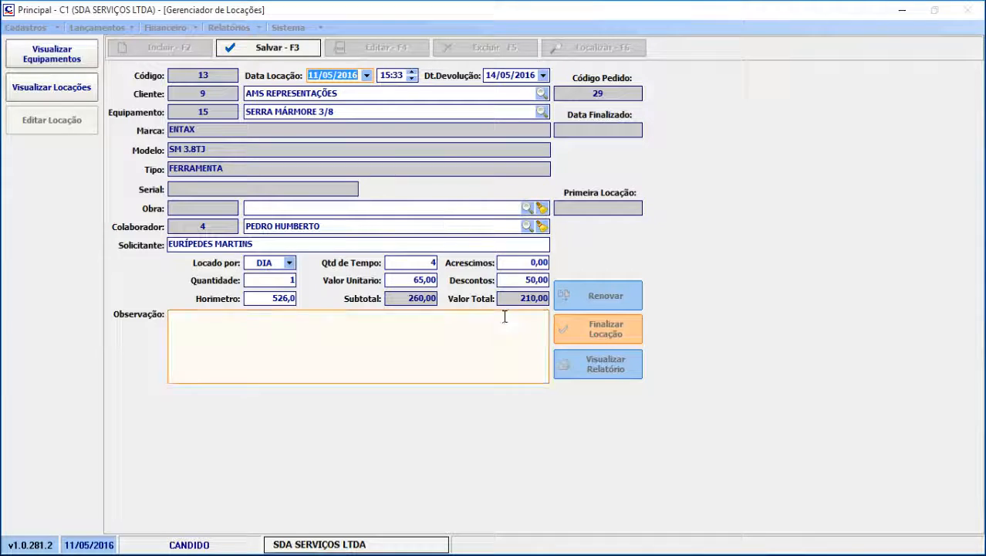
{"action": "left_click", "coordinate": [513, 279]}
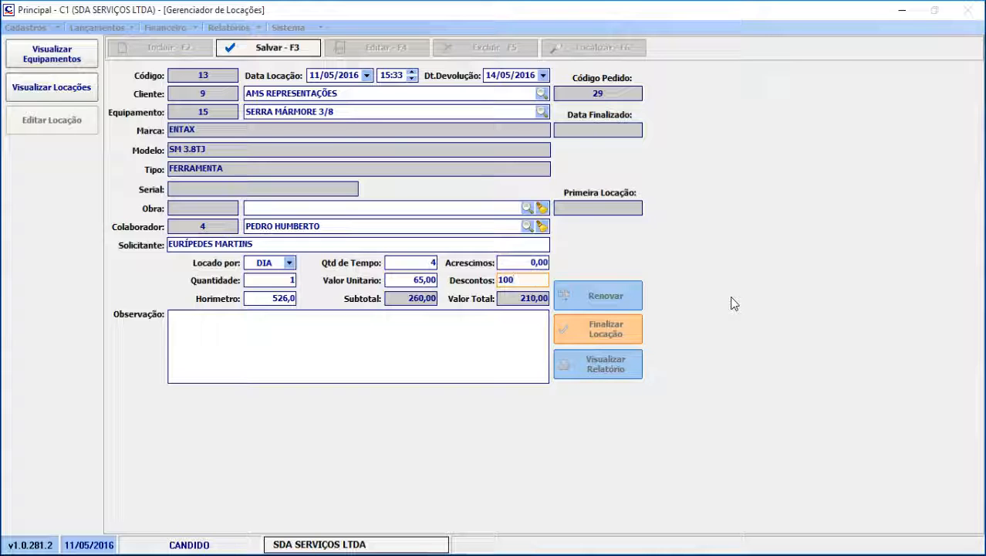
{"action": "left_click", "coordinate": [286, 52]}
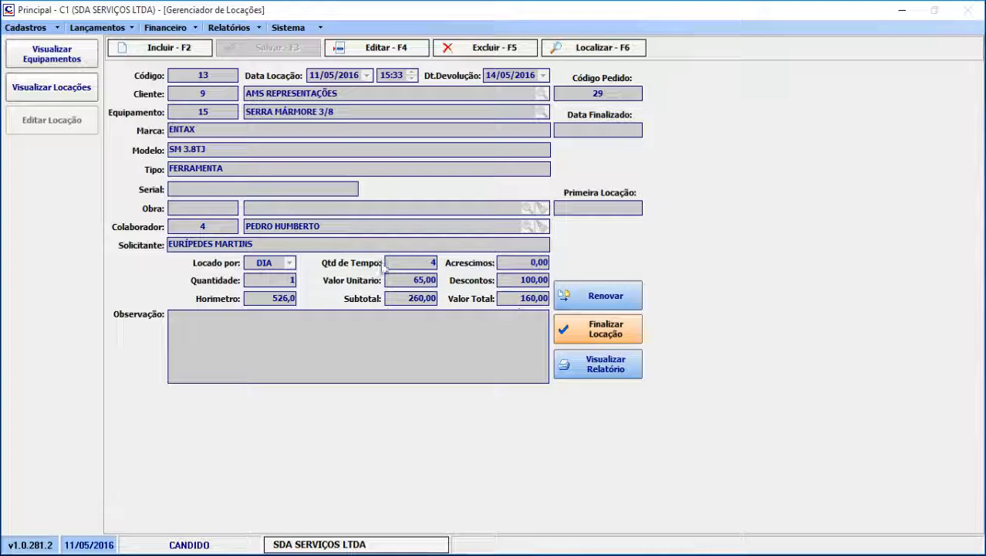
{"action": "left_click", "coordinate": [57, 96]}
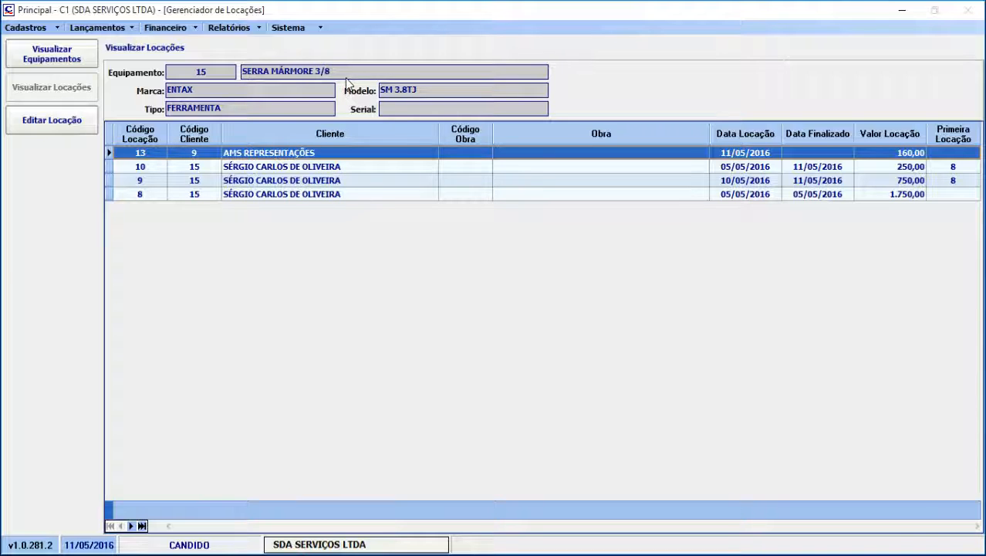
Return to the equipment list and go through the unavailable items, plus the available BOMBA HIDRÁULICA THS and CAÇAMBA
{"action": "left_click", "coordinate": [92, 52]}
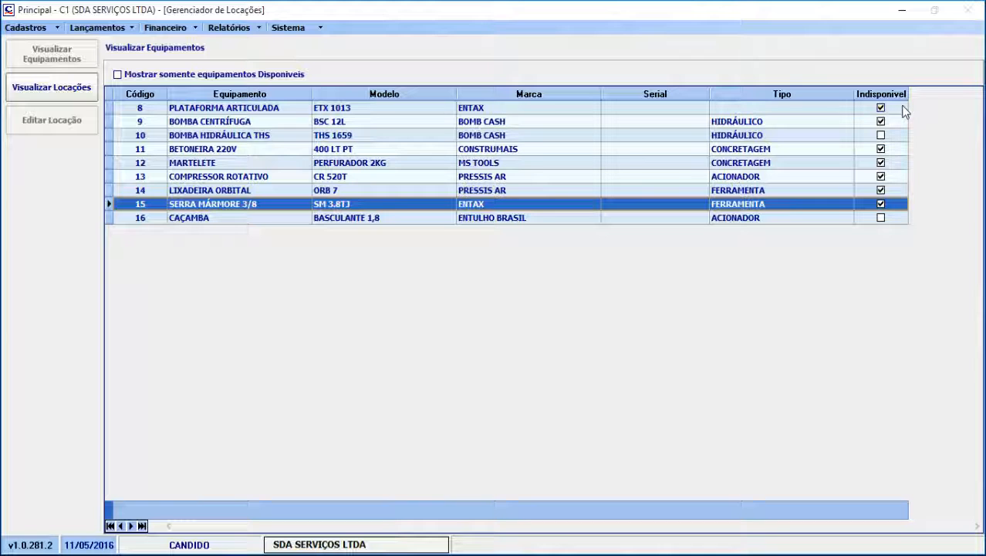
{"action": "left_click", "coordinate": [901, 108]}
{"action": "left_click", "coordinate": [897, 122]}
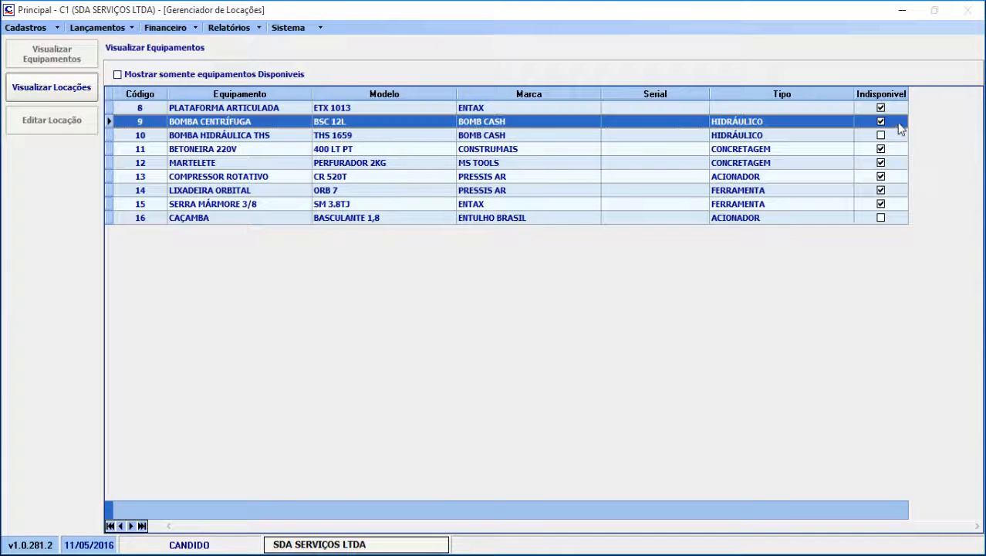
{"action": "left_click", "coordinate": [899, 149]}
{"action": "left_click", "coordinate": [897, 163]}
{"action": "left_click", "coordinate": [904, 190]}
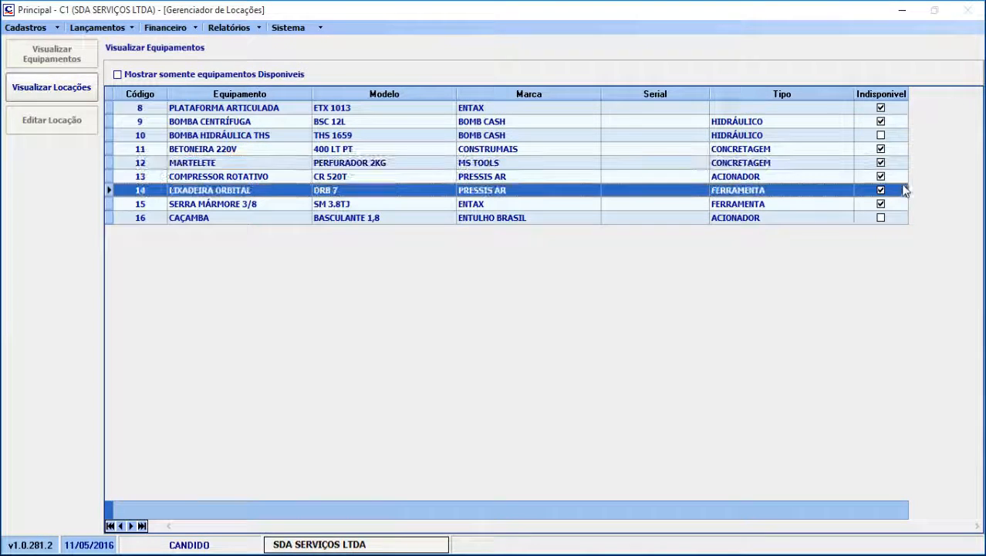
{"action": "left_click", "coordinate": [897, 136]}
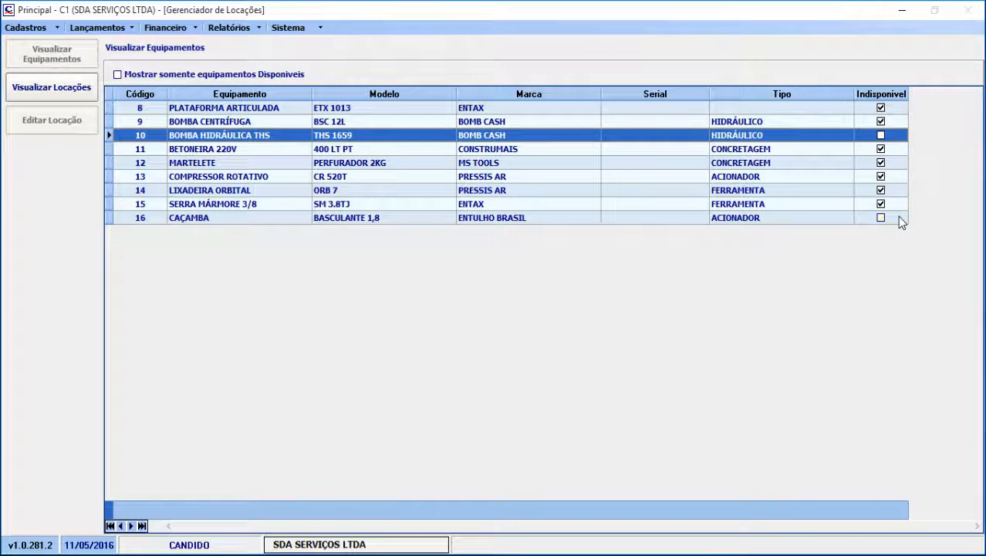
{"action": "left_click", "coordinate": [898, 218]}
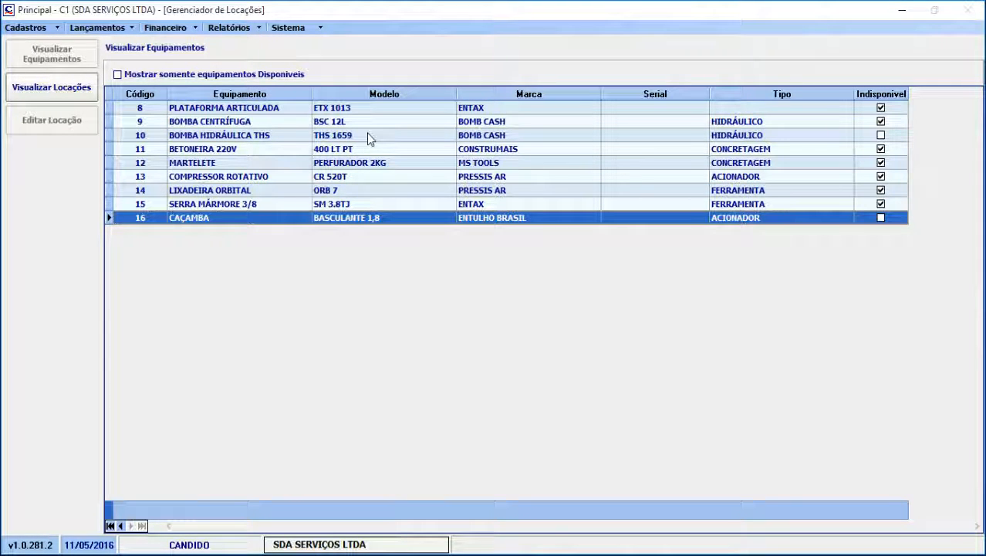
Check the rental history of BOMBA HIDRÁULICA THS and return to the equipment list
{"action": "left_click", "coordinate": [368, 136]}
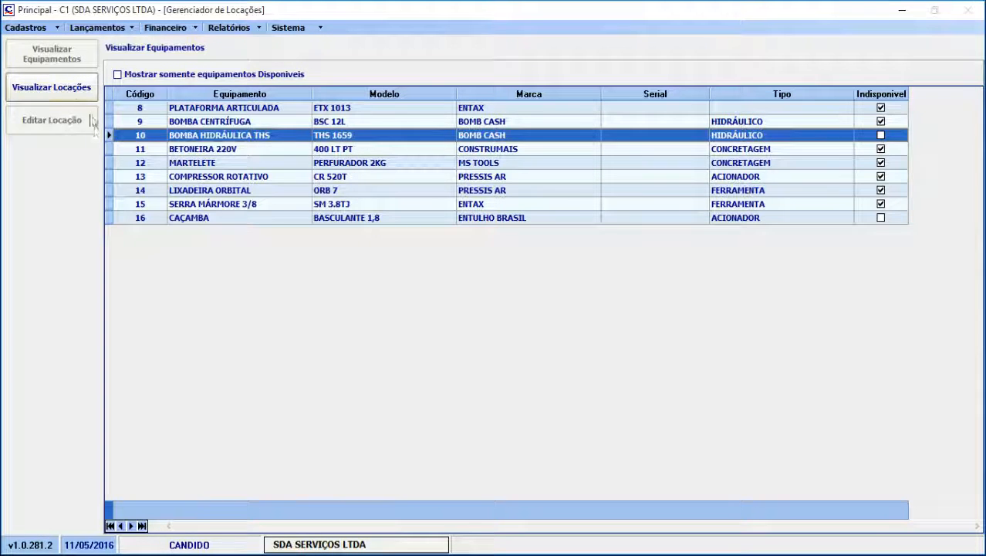
{"action": "left_click", "coordinate": [64, 105]}
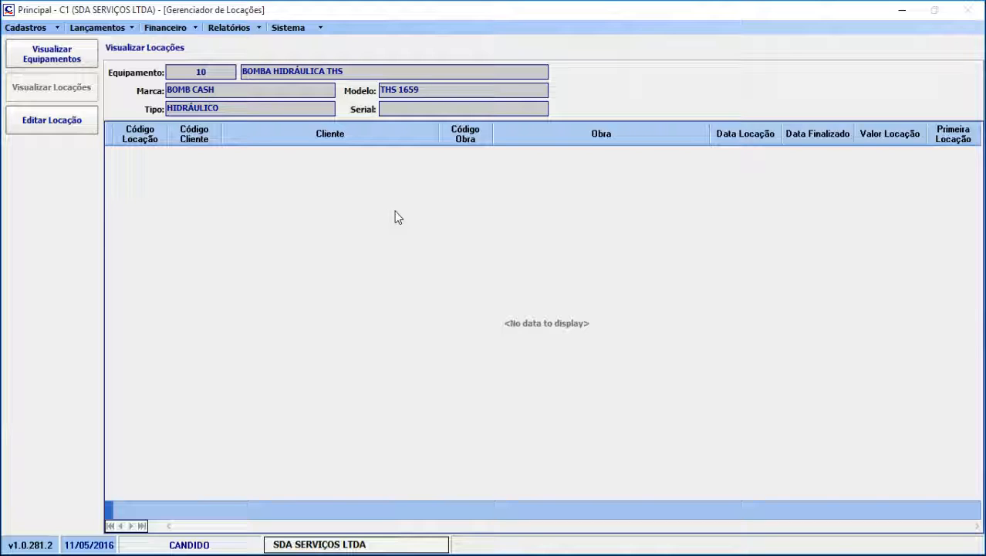
{"action": "left_click", "coordinate": [88, 56]}
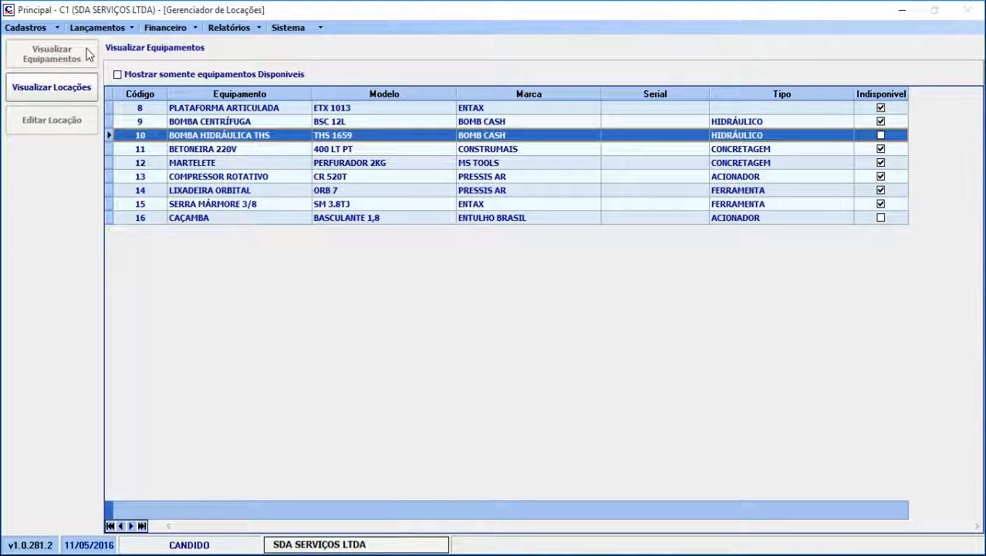
Check the rental history of PLATAFORMA ARTICULADA and return to the equipment list
{"action": "left_click", "coordinate": [383, 110]}
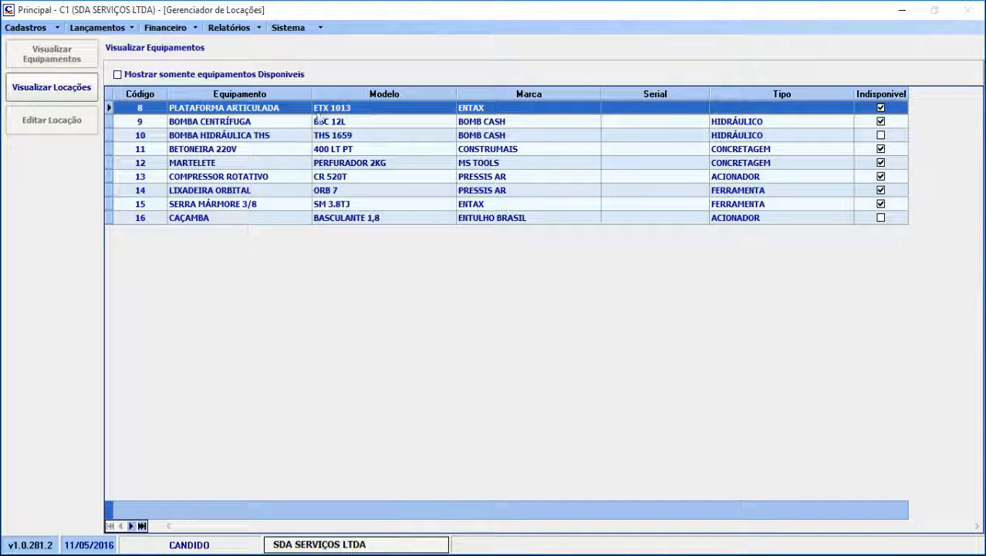
{"action": "left_click", "coordinate": [46, 95]}
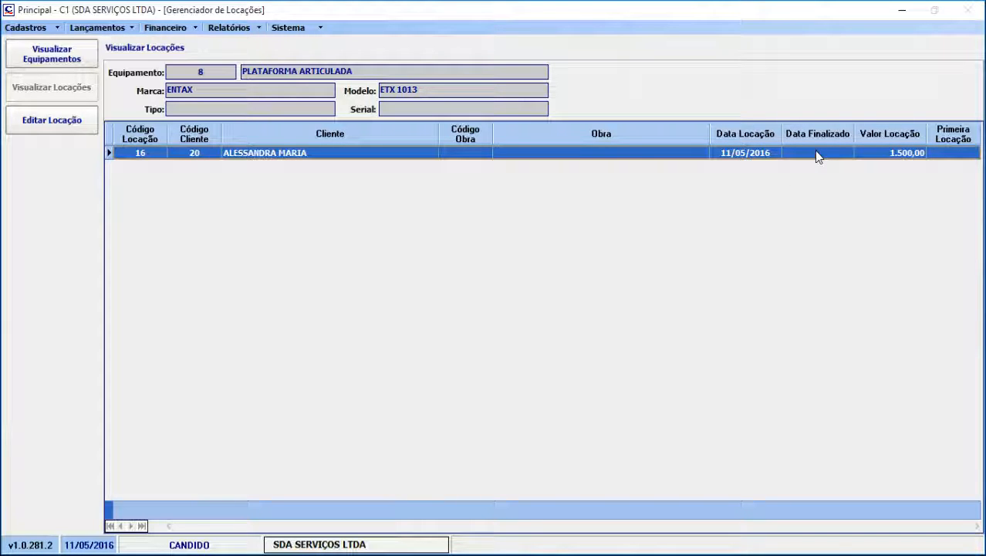
{"action": "left_click", "coordinate": [87, 55]}
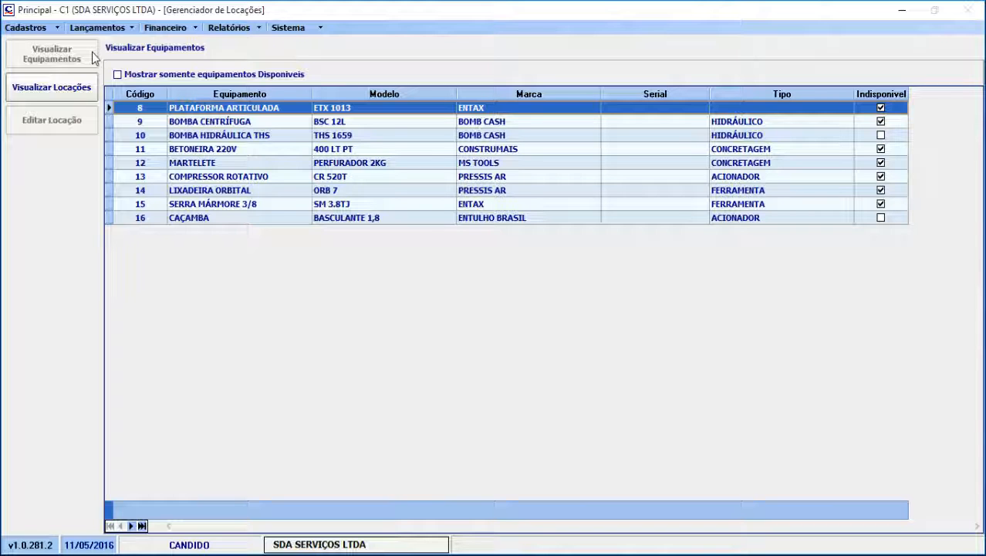
Open the equipment rental entry form and load the PLATAFORMA ARTICULADA rental dated 11/05/2016
{"action": "left_click", "coordinate": [133, 33]}
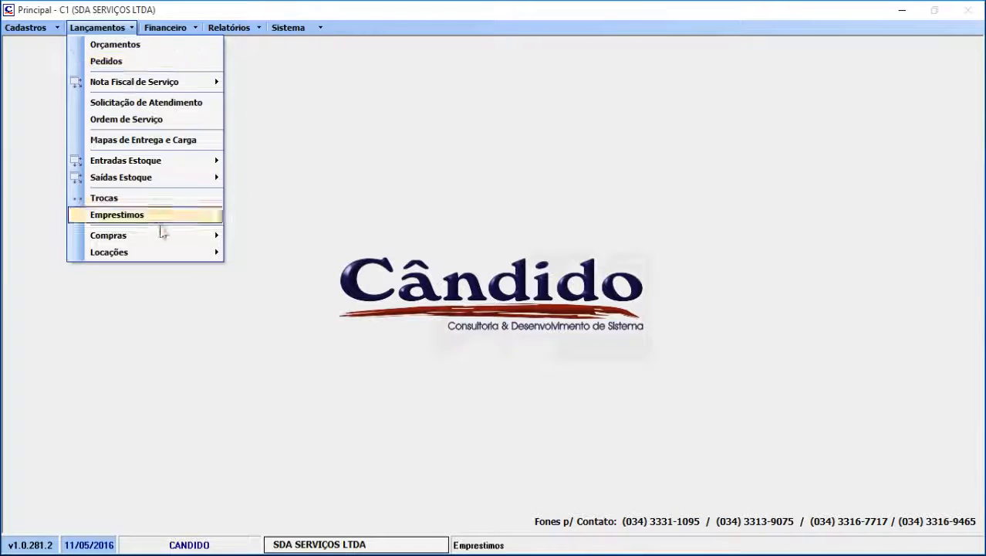
{"action": "mouse_move", "coordinate": [167, 254]}
{"action": "mouse_move", "coordinate": [274, 269]}
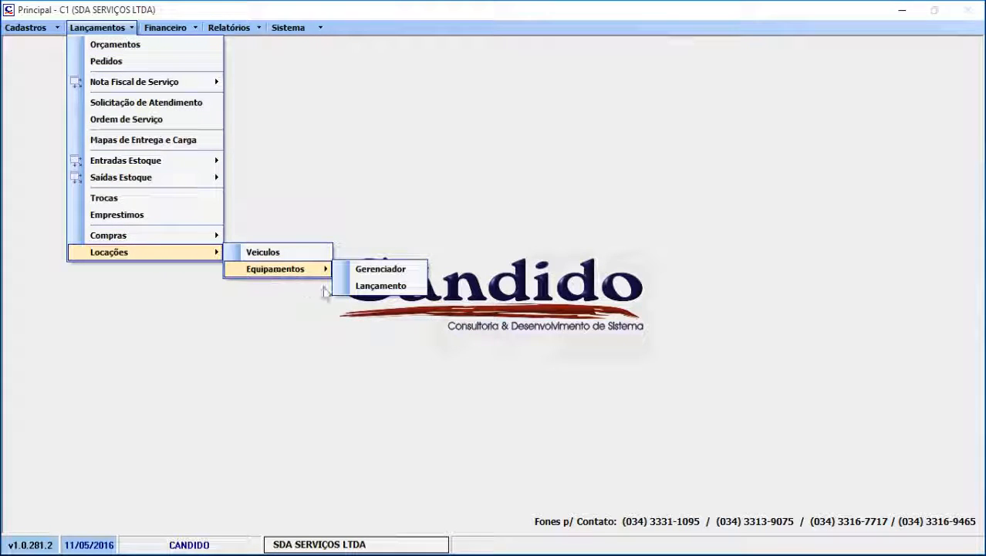
{"action": "left_click", "coordinate": [382, 287]}
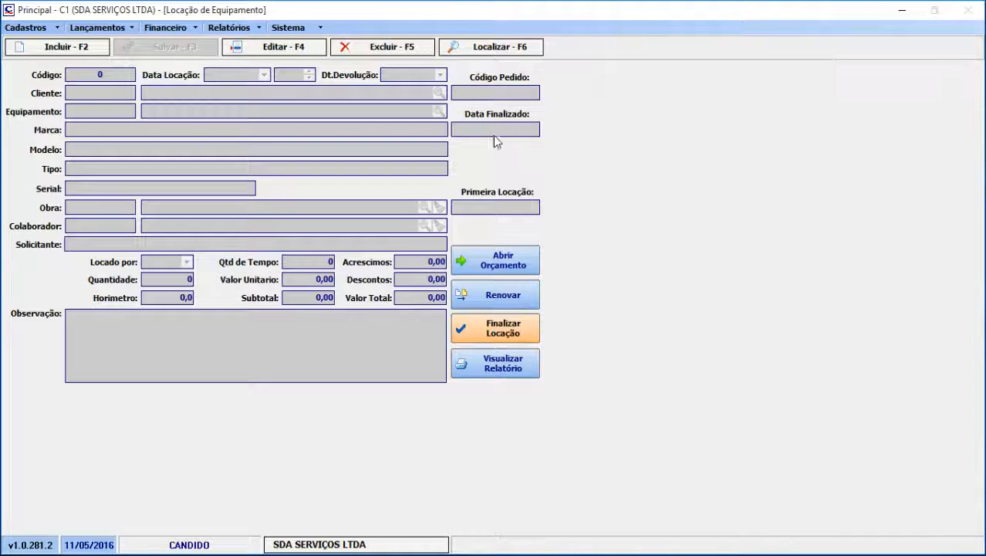
{"action": "left_click", "coordinate": [494, 47]}
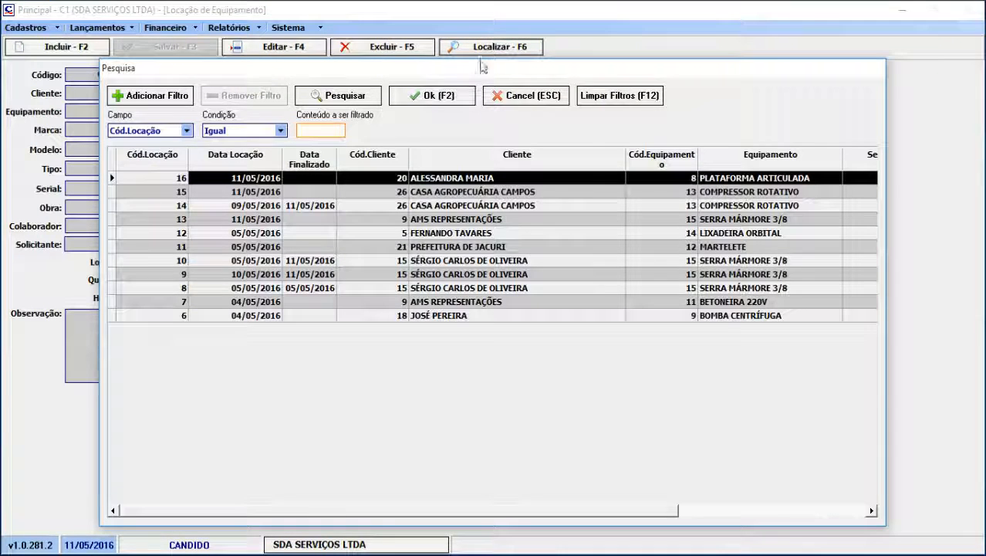
{"action": "left_click", "coordinate": [525, 180]}
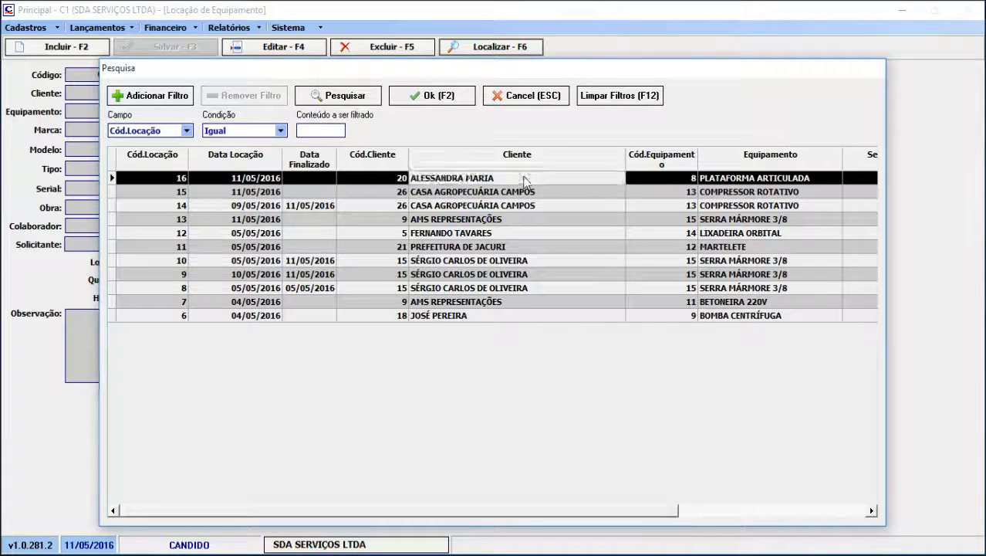
{"action": "double_click", "coordinate": [525, 179]}
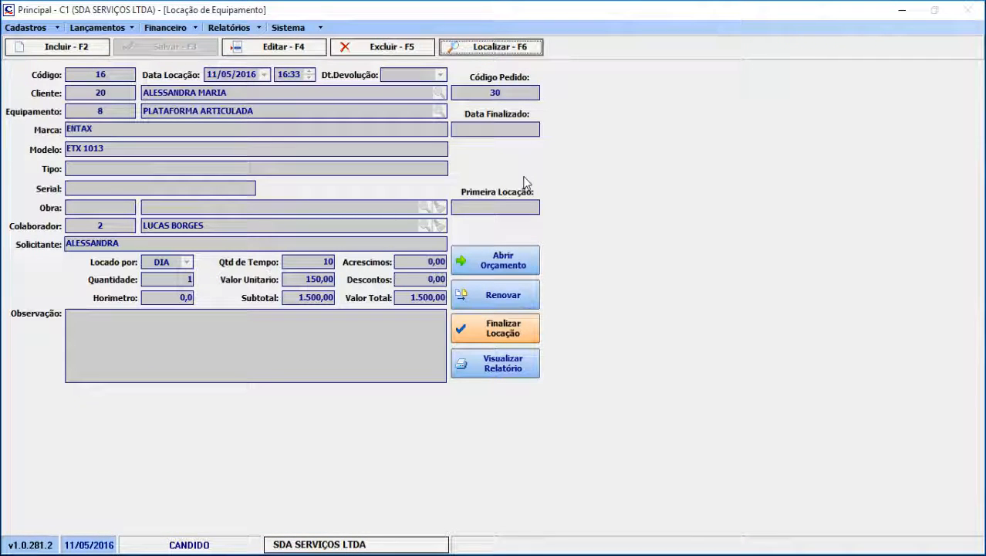
Preview the report of the PLATAFORMA ARTICULADA rental and examine the whole page
{"action": "left_click", "coordinate": [532, 375]}
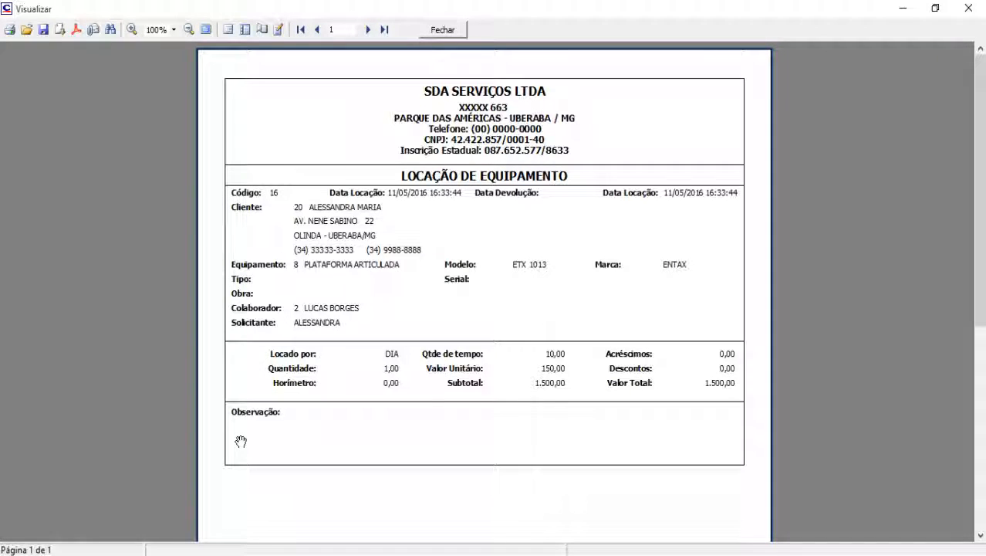
{"action": "scroll", "coordinate": [535, 440], "scroll_direction": "down", "scroll_amount": 3}
{"action": "scroll", "coordinate": [535, 442], "scroll_direction": "up", "scroll_amount": 3}
Inspect the report's print settings and save options without printing or saving, and close the preview
{"action": "left_click", "coordinate": [10, 31]}
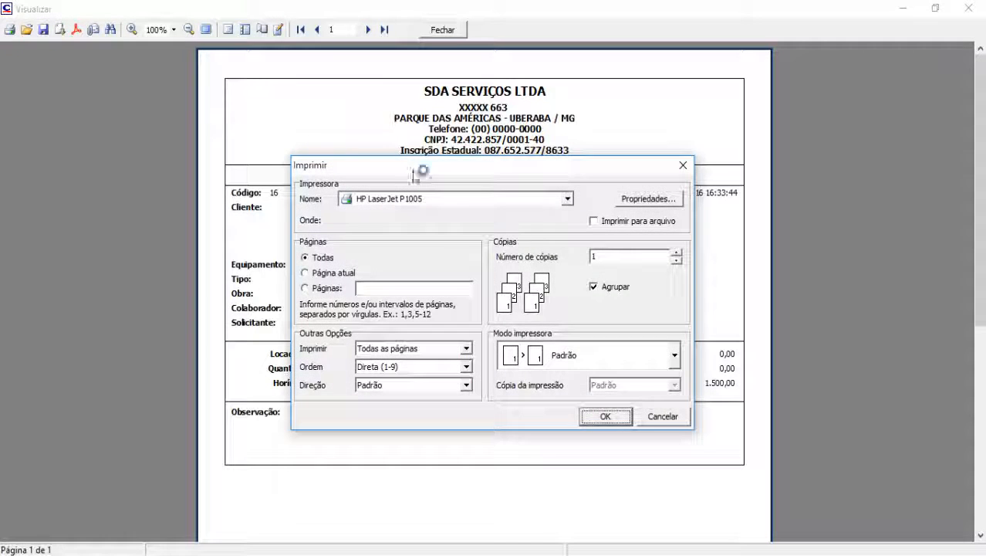
{"action": "left_click", "coordinate": [663, 417]}
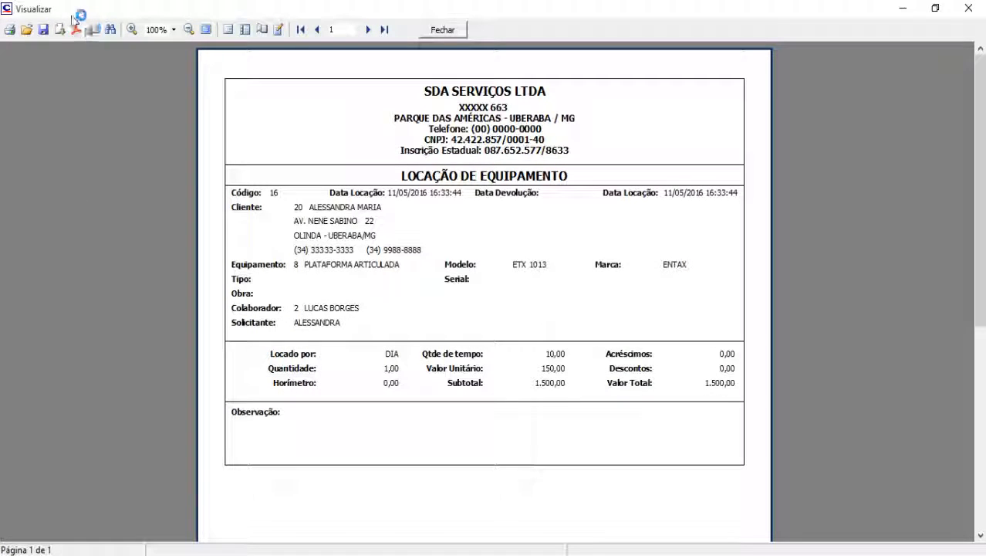
{"action": "left_click", "coordinate": [43, 31]}
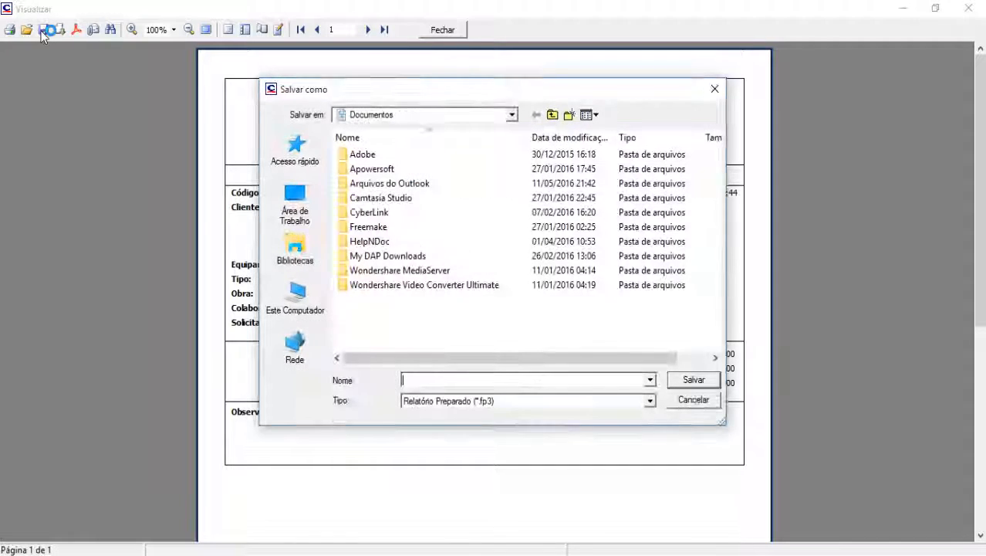
{"action": "left_click", "coordinate": [691, 401]}
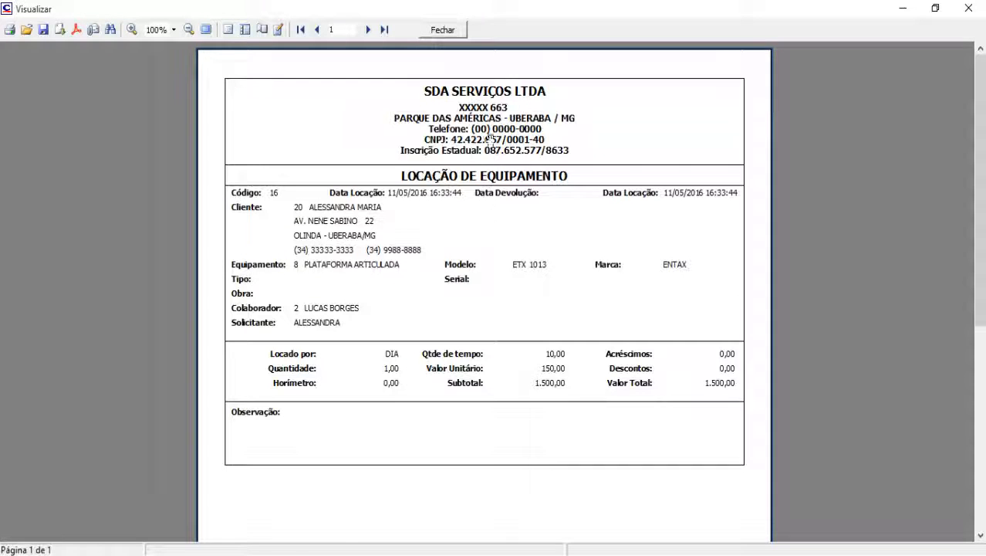
{"action": "left_click", "coordinate": [443, 31]}
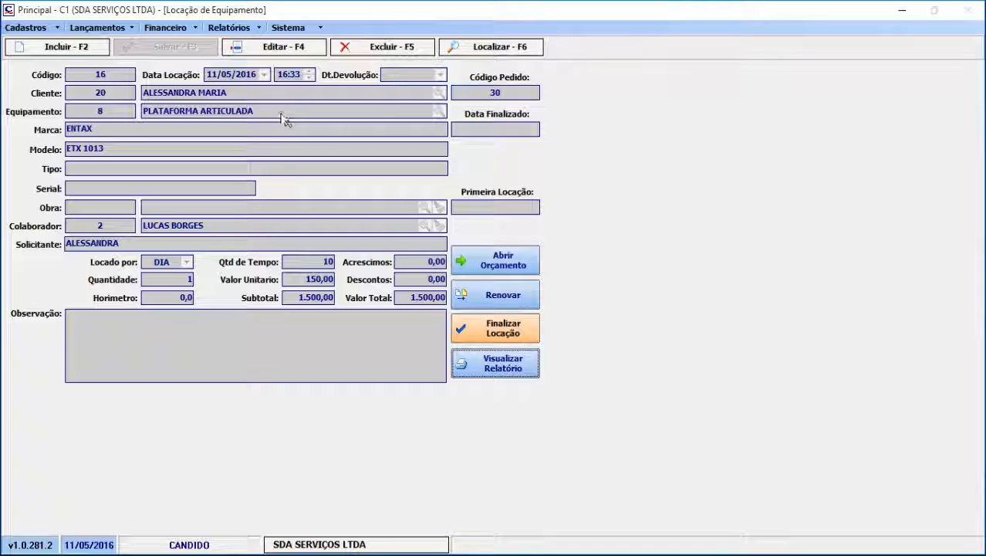
Start a new rental entry, review the equipment offered for selection, and cancel the entry
{"action": "left_click", "coordinate": [72, 48]}
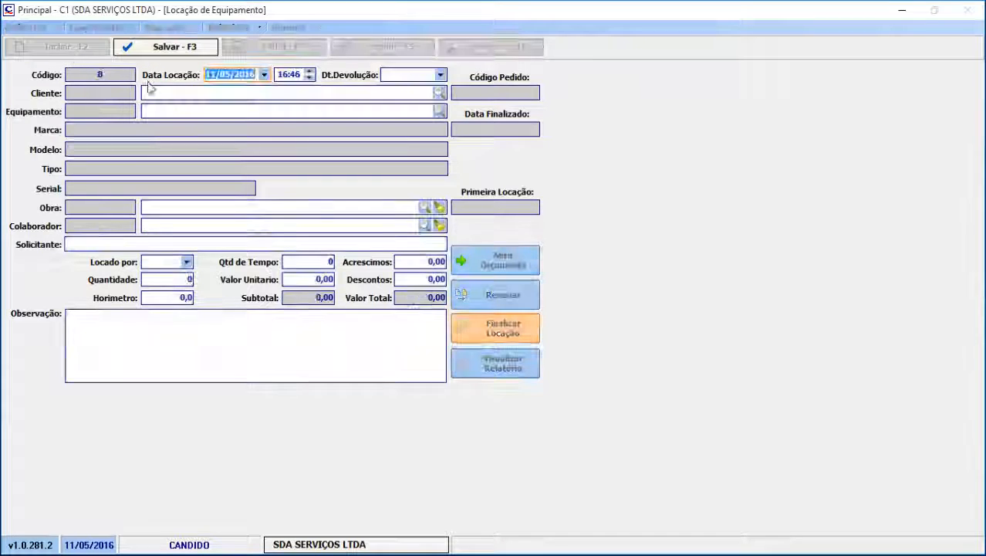
{"action": "left_click", "coordinate": [439, 112]}
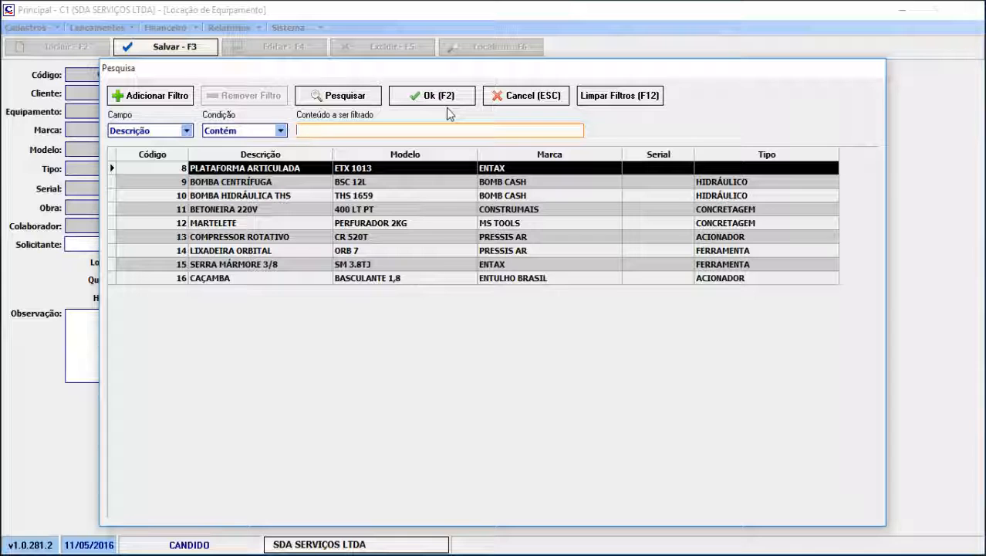
{"action": "left_click", "coordinate": [505, 100]}
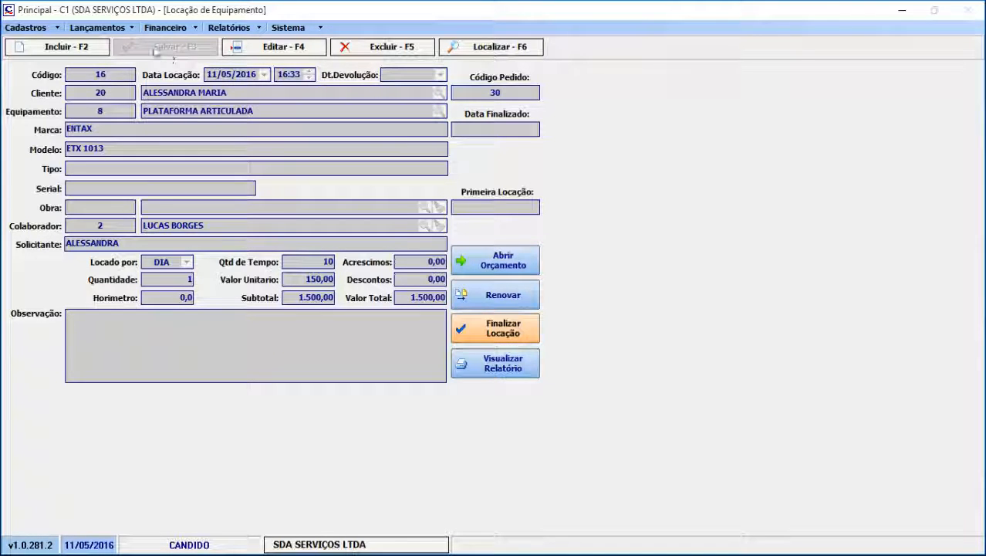
Open the equipment rental manager and review which equipment is listed and its availability
{"action": "left_click", "coordinate": [131, 29]}
{"action": "mouse_move", "coordinate": [158, 254]}
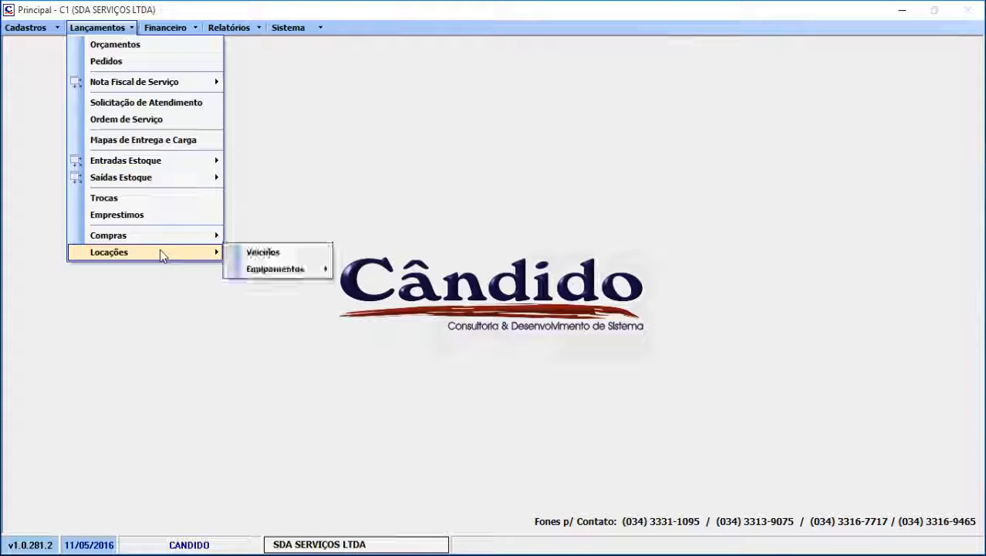
{"action": "mouse_move", "coordinate": [277, 271]}
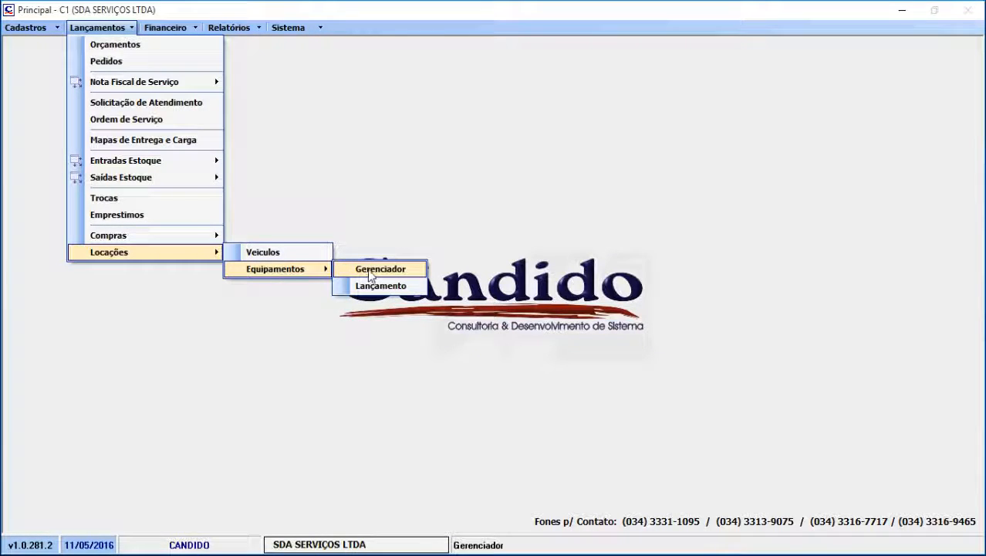
{"action": "left_click", "coordinate": [368, 269]}
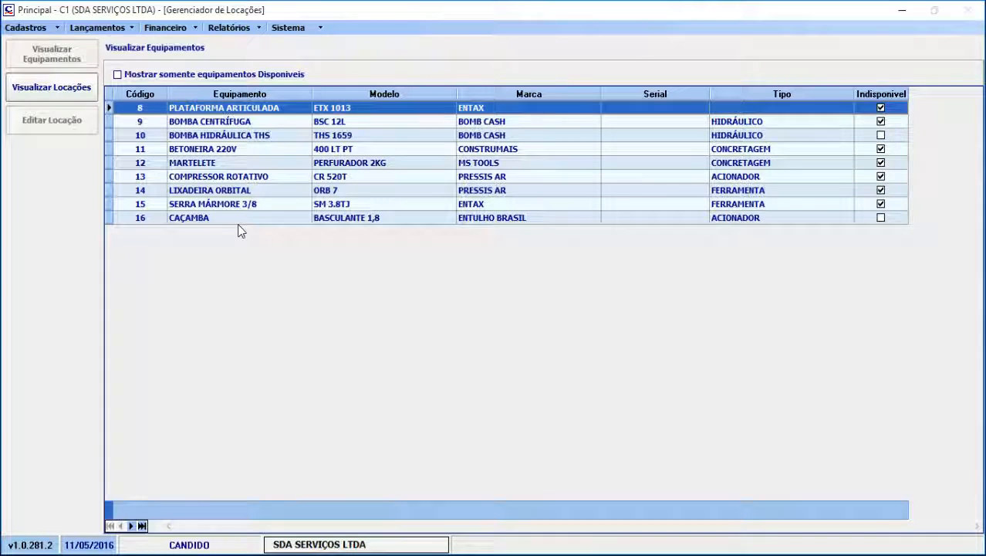
Open the equipment registration form and load the CAÇAMBA record
{"action": "left_click", "coordinate": [56, 28]}
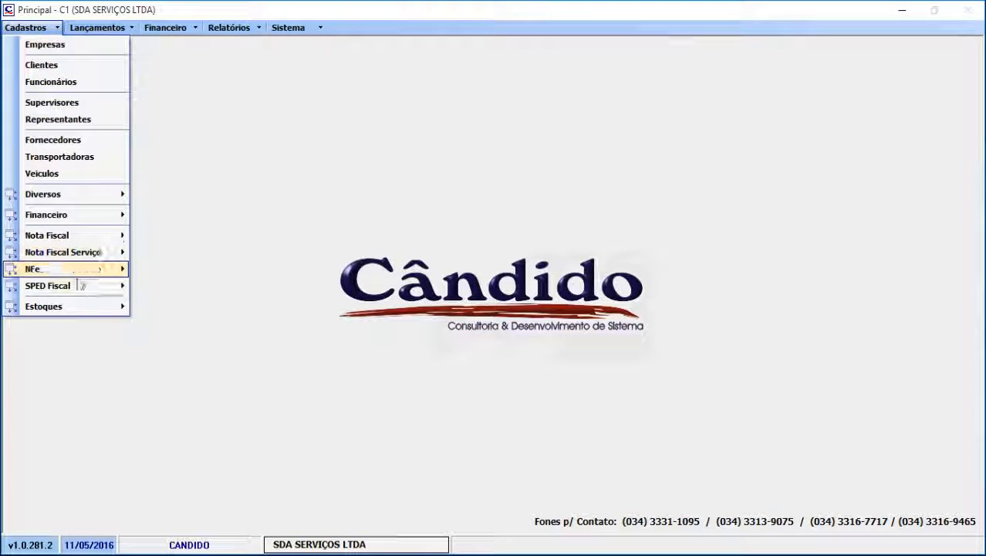
{"action": "mouse_move", "coordinate": [87, 196]}
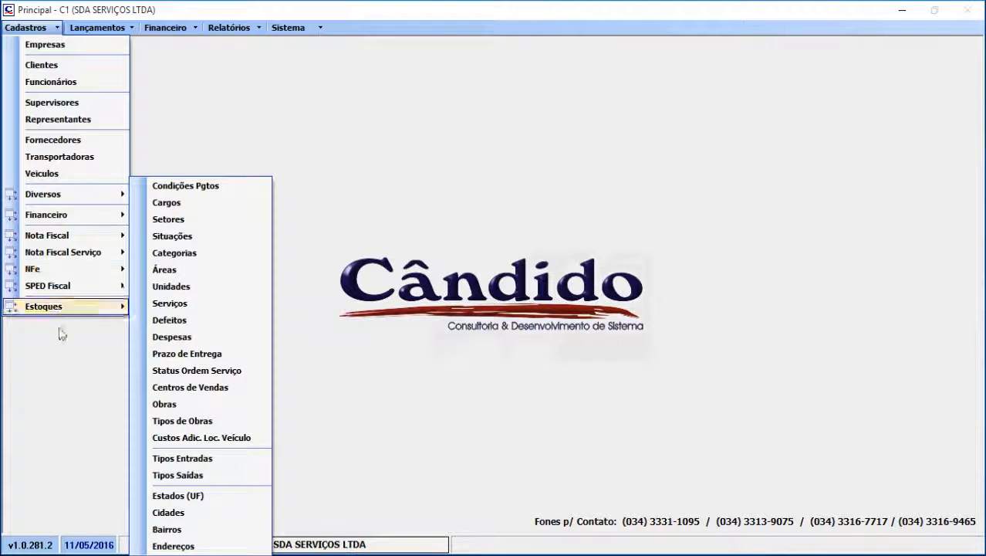
{"action": "mouse_move", "coordinate": [66, 308]}
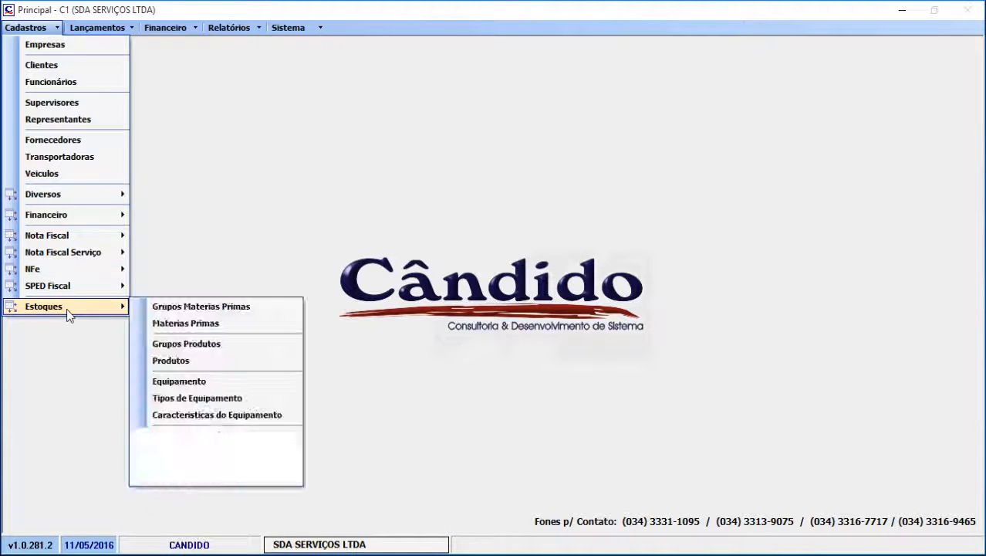
{"action": "left_click", "coordinate": [215, 383]}
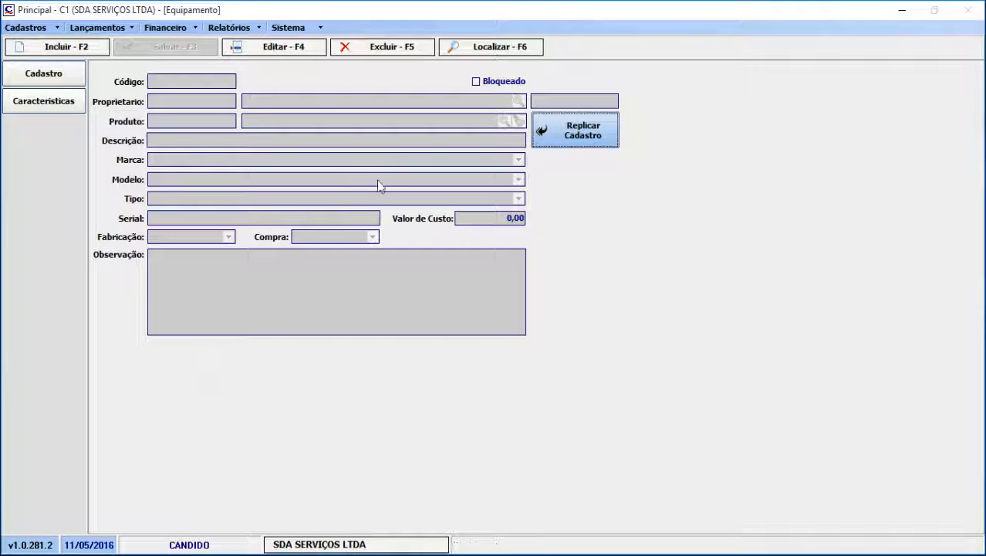
{"action": "left_click", "coordinate": [479, 49]}
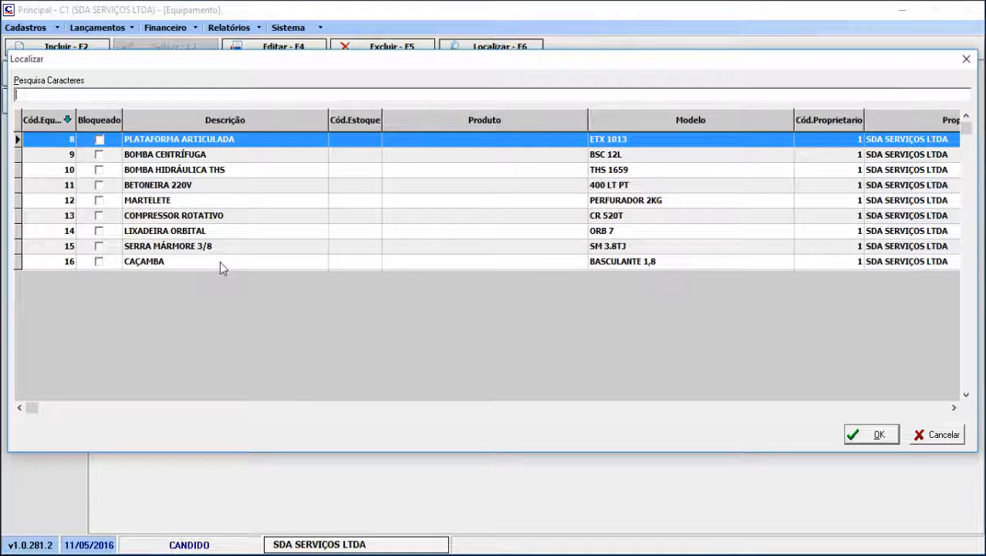
{"action": "double_click", "coordinate": [217, 262]}
Mark the CAÇAMBA equipment as Bloqueado and save the record
{"action": "left_click", "coordinate": [291, 47]}
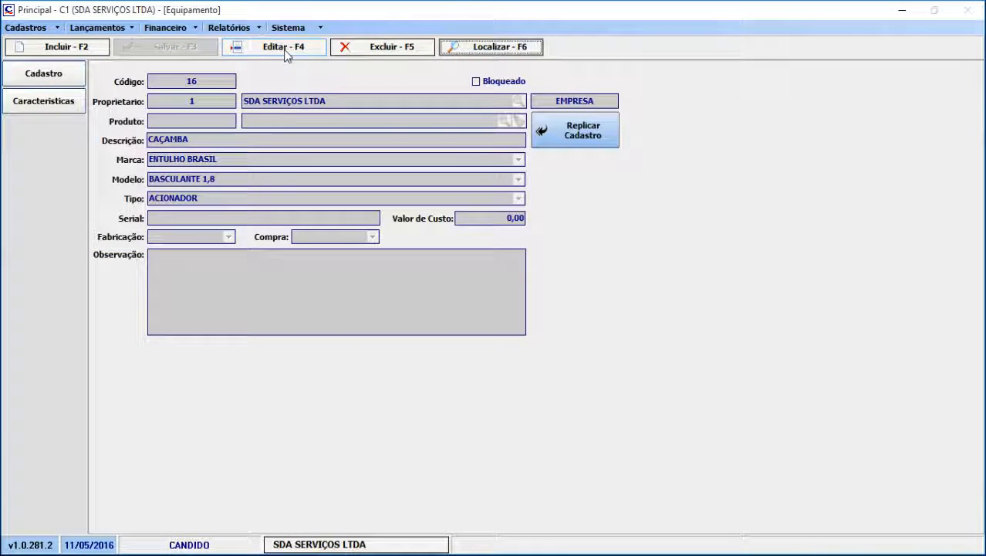
{"action": "left_click", "coordinate": [487, 86]}
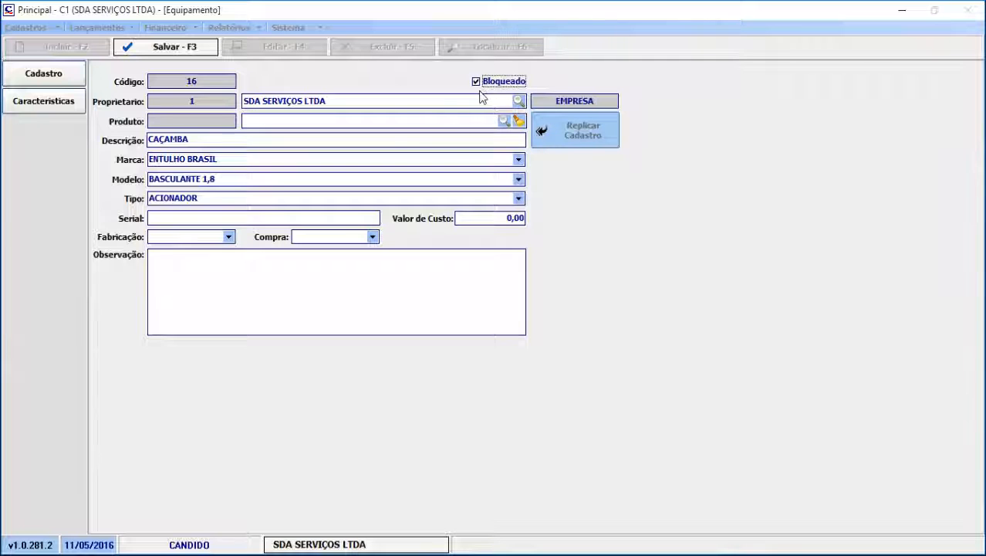
{"action": "left_click", "coordinate": [203, 46]}
Start a new equipment rental entry and select the individual customer with code 18
{"action": "left_click", "coordinate": [114, 29]}
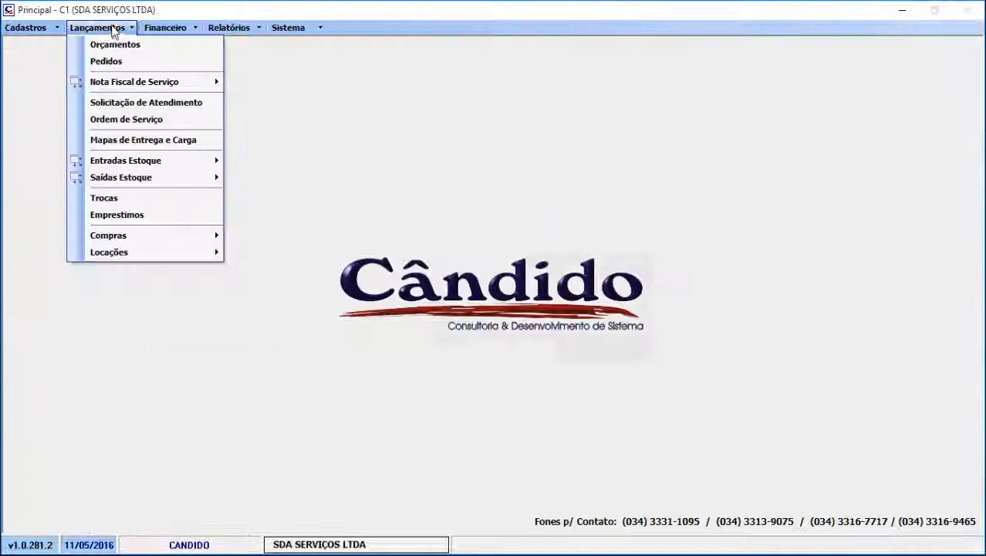
{"action": "mouse_move", "coordinate": [186, 257]}
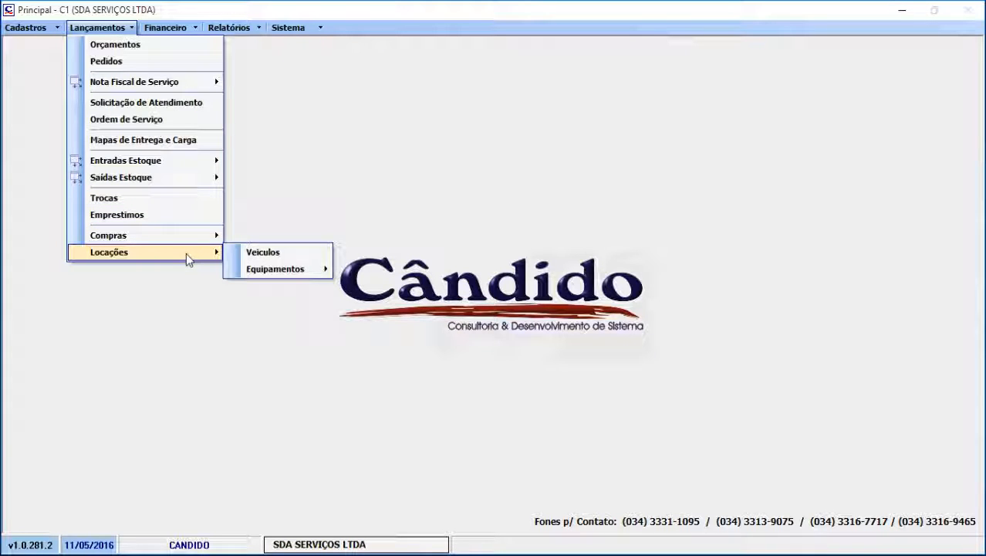
{"action": "mouse_move", "coordinate": [326, 274]}
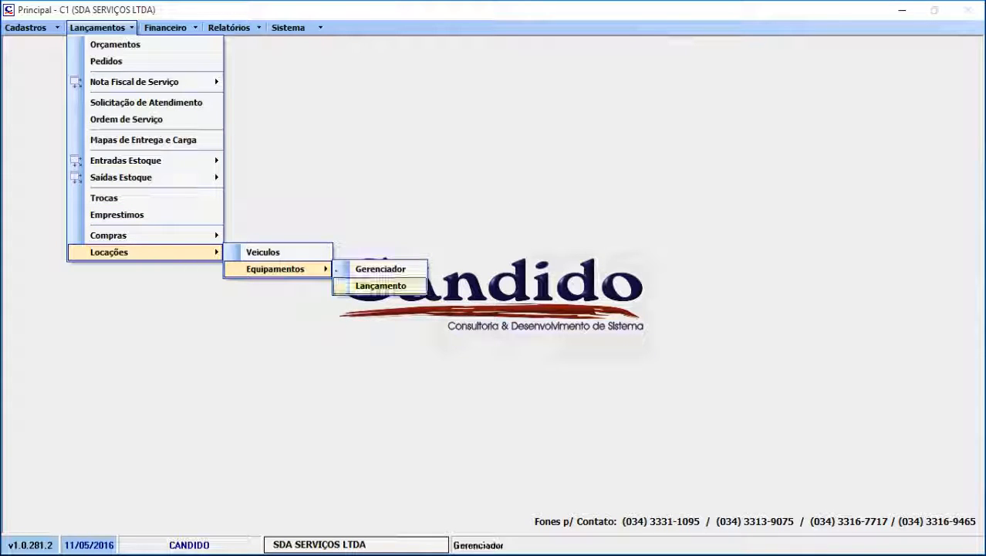
{"action": "left_click", "coordinate": [380, 285]}
{"action": "left_click", "coordinate": [102, 48]}
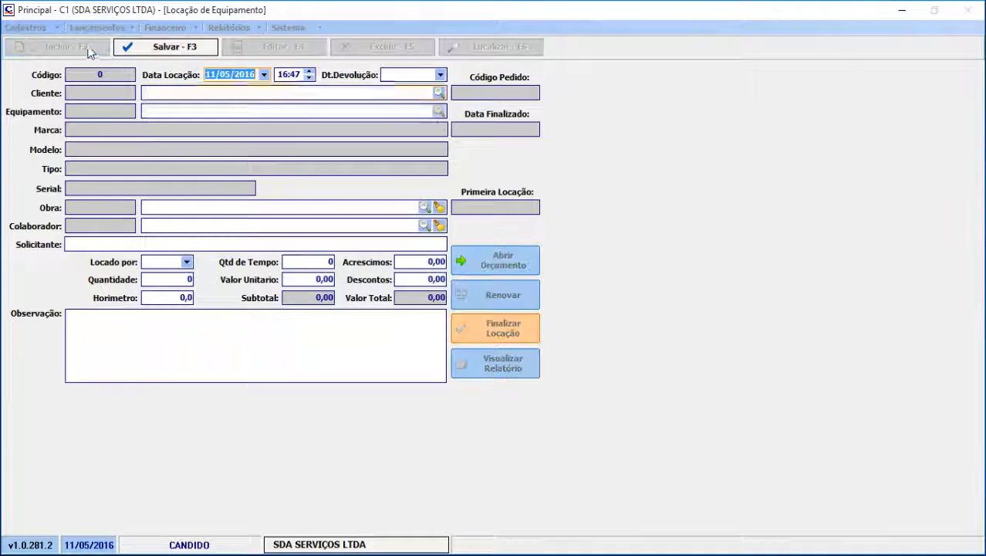
{"action": "left_click", "coordinate": [438, 93]}
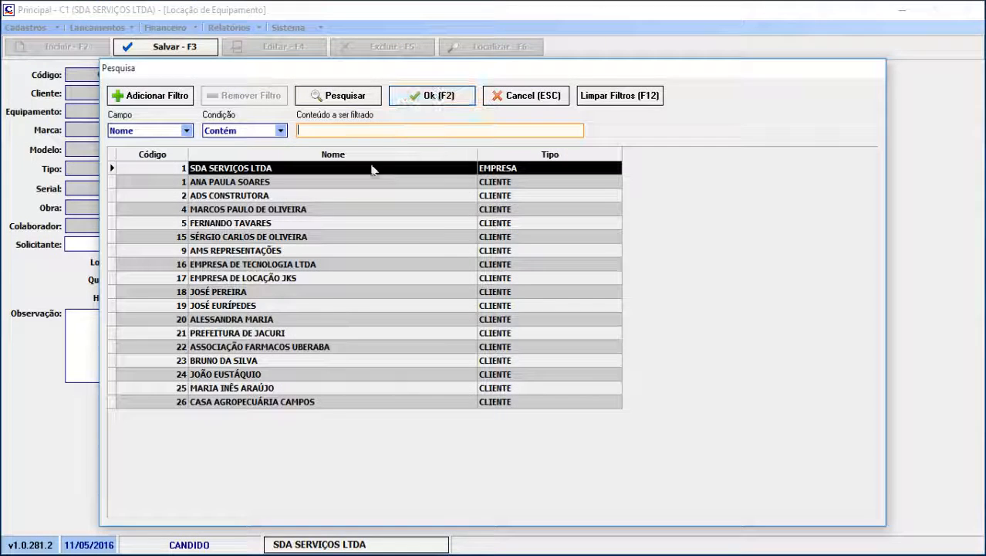
{"action": "double_click", "coordinate": [325, 291]}
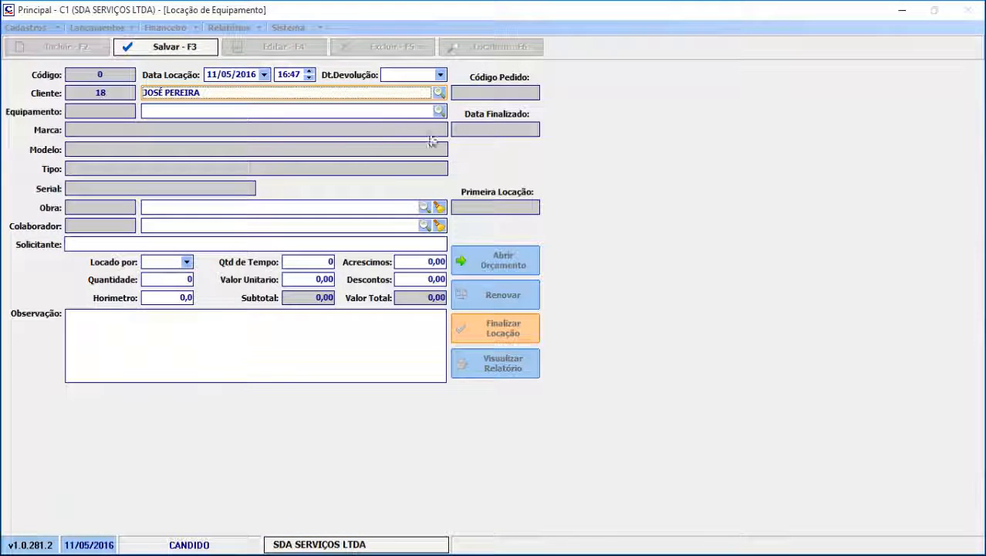
Check the equipment offered for selection, sorted by description, and cancel the rental entry
{"action": "left_click", "coordinate": [438, 111]}
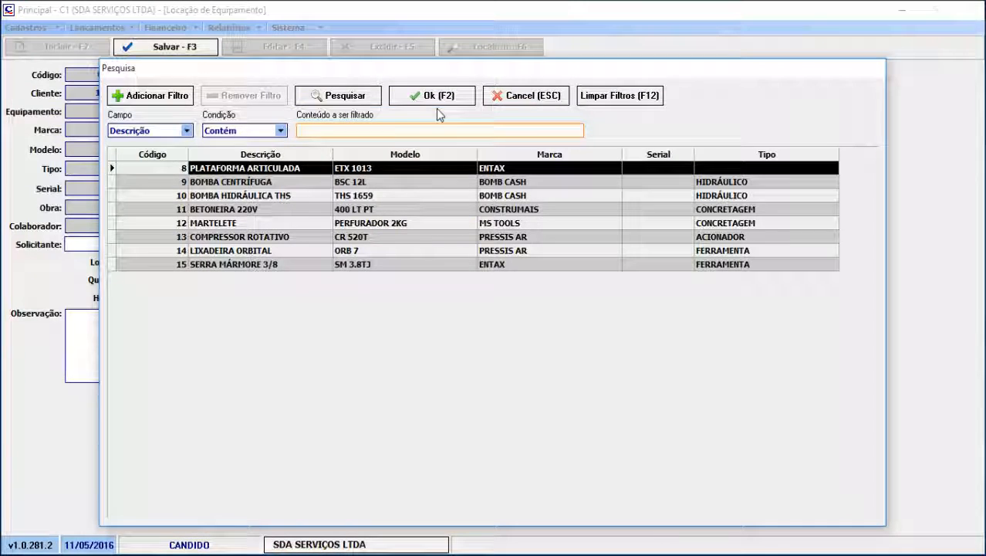
{"action": "left_click", "coordinate": [284, 154]}
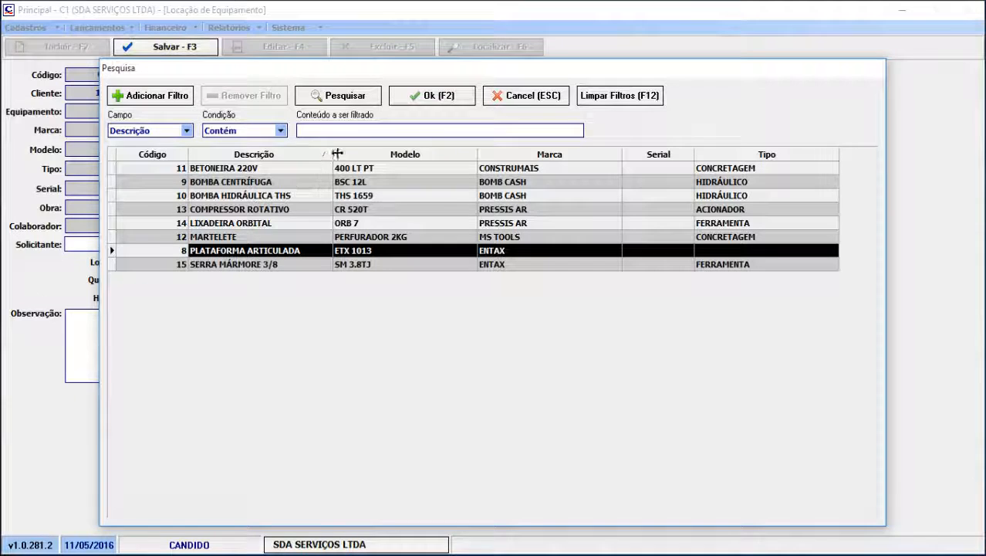
{"action": "left_click", "coordinate": [558, 105]}
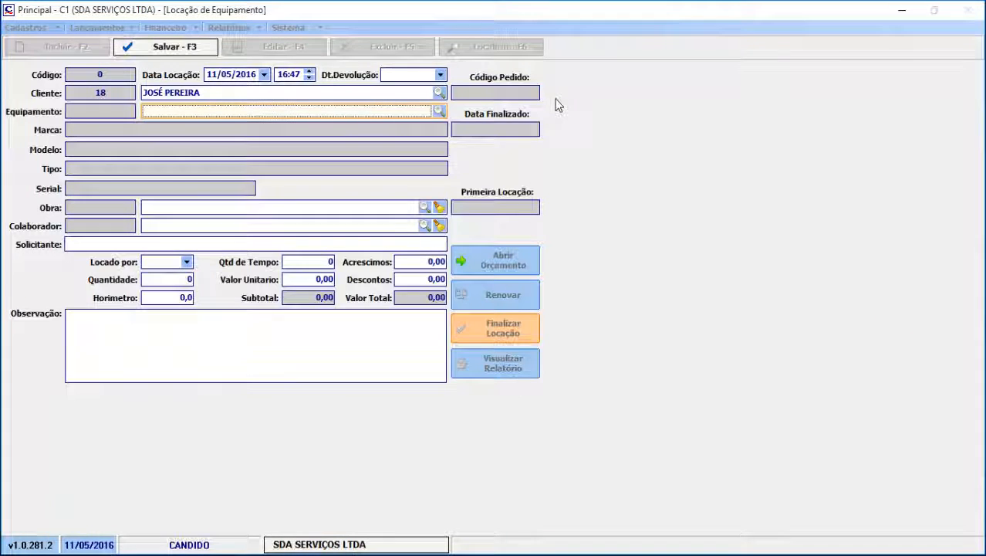
{"action": "key", "text": "Escape"}
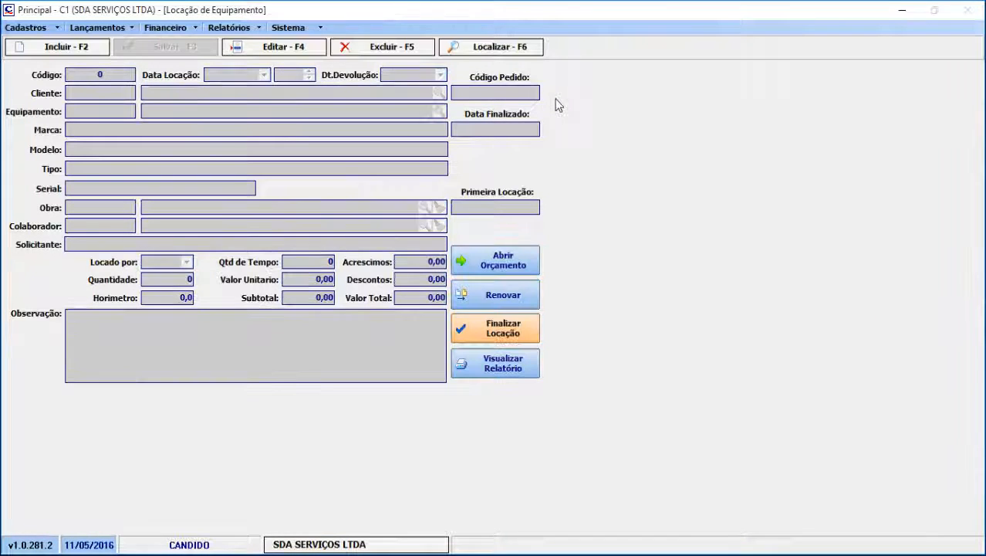
Reopen the equipment rental manager to check whether the blocked CAÇAMBA is listed
{"action": "left_click", "coordinate": [123, 28]}
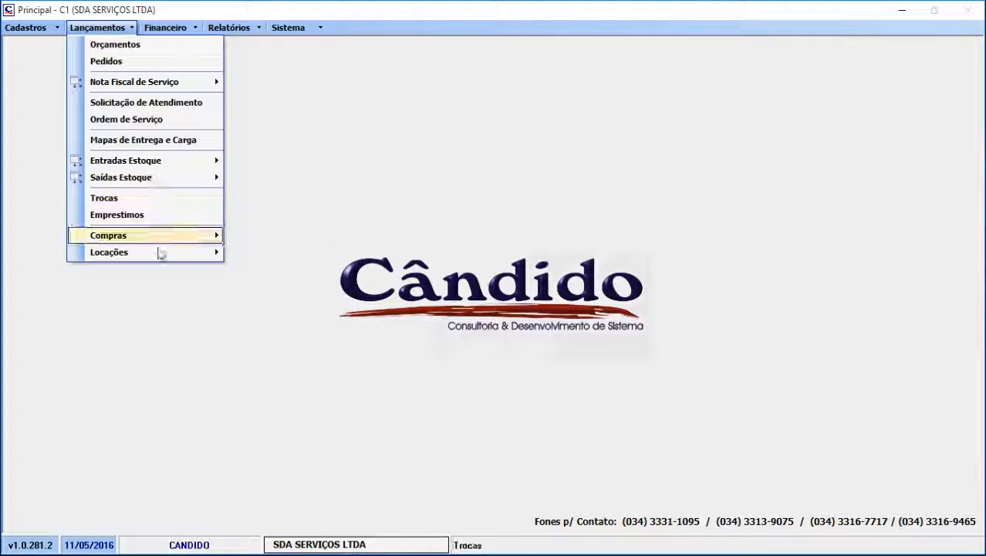
{"action": "mouse_move", "coordinate": [158, 259]}
{"action": "mouse_move", "coordinate": [320, 268]}
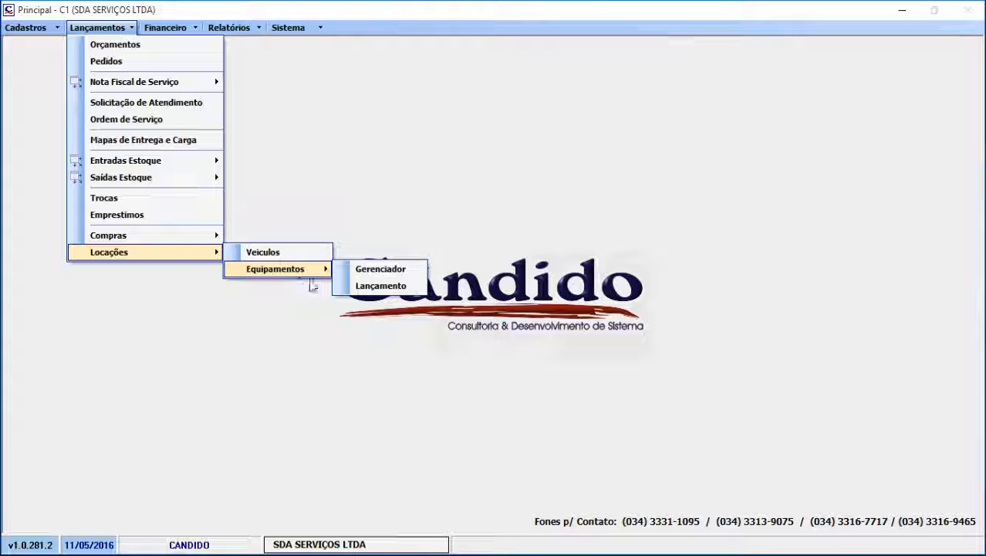
{"action": "left_click", "coordinate": [355, 275]}
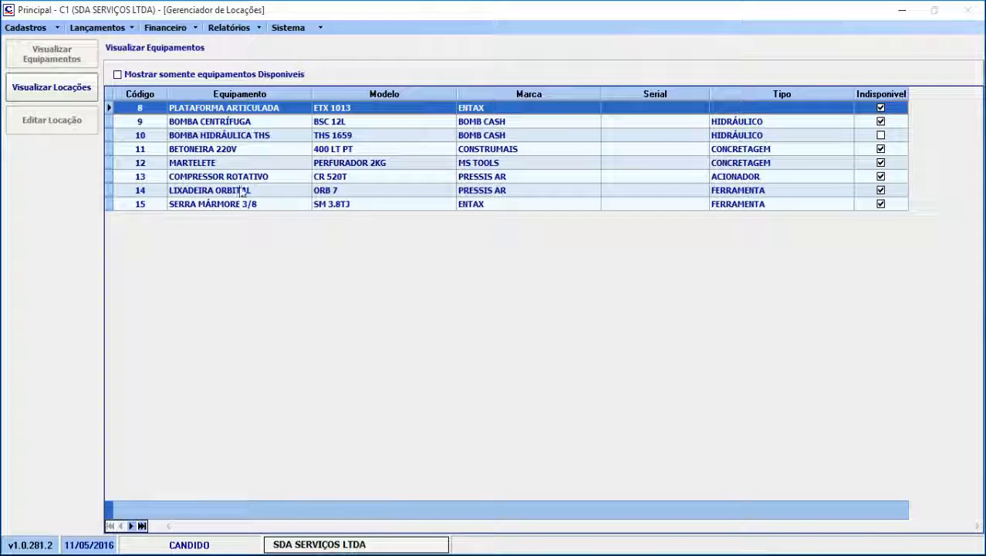